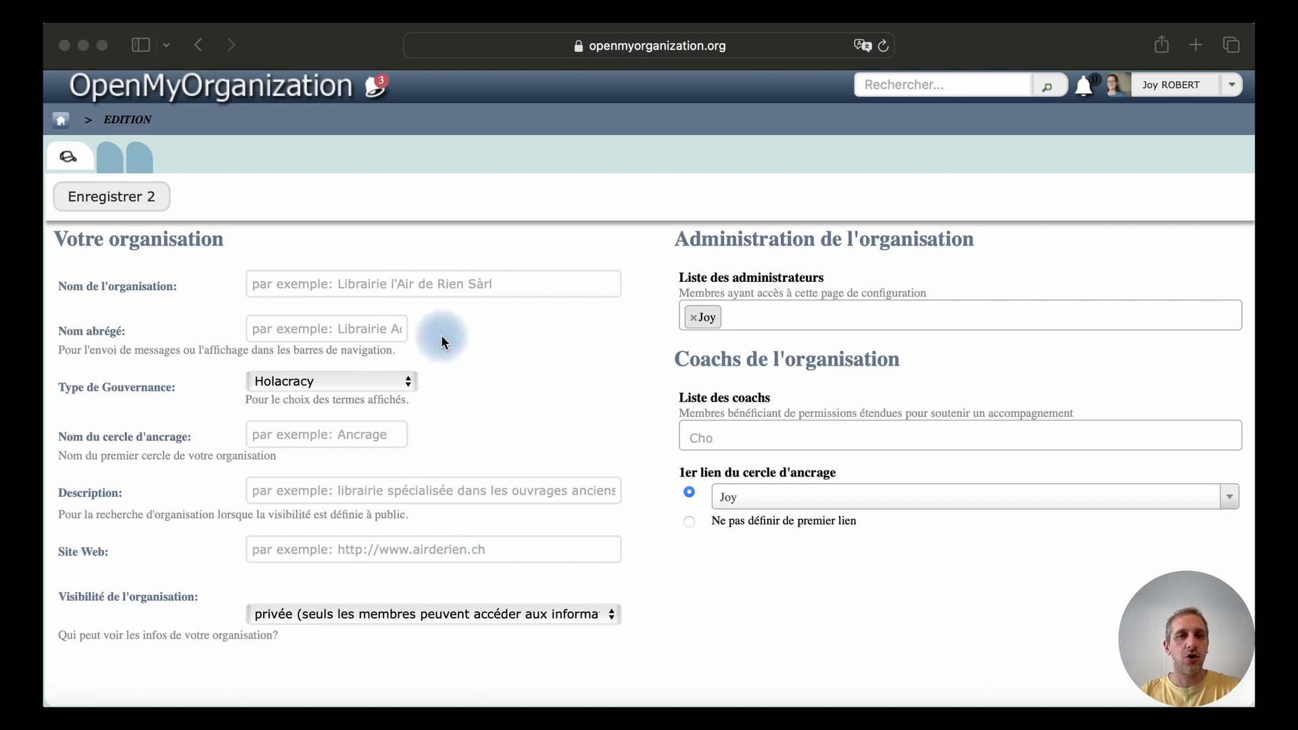
Name the organisation "Outils collaboratifs" and give it the short name "OutCo"
click(295, 285)
text(Outils collaboratifs)
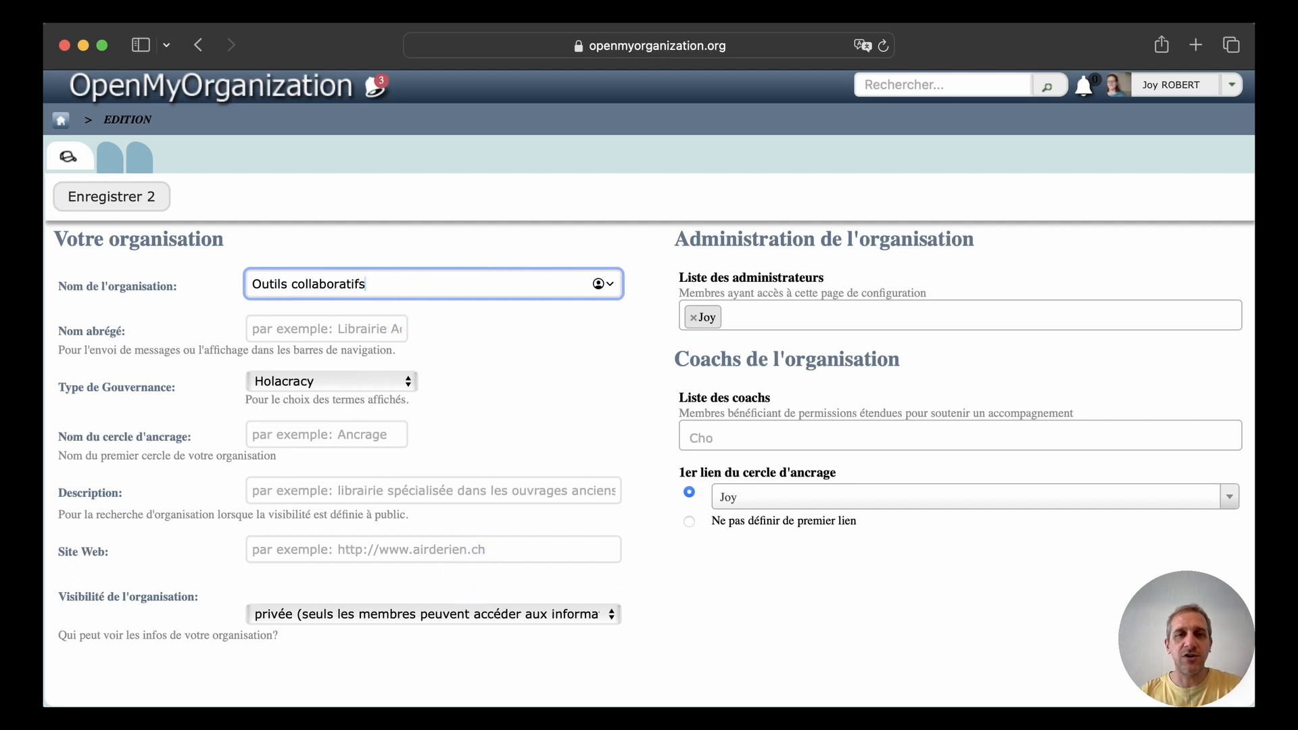
key(super+Tab)
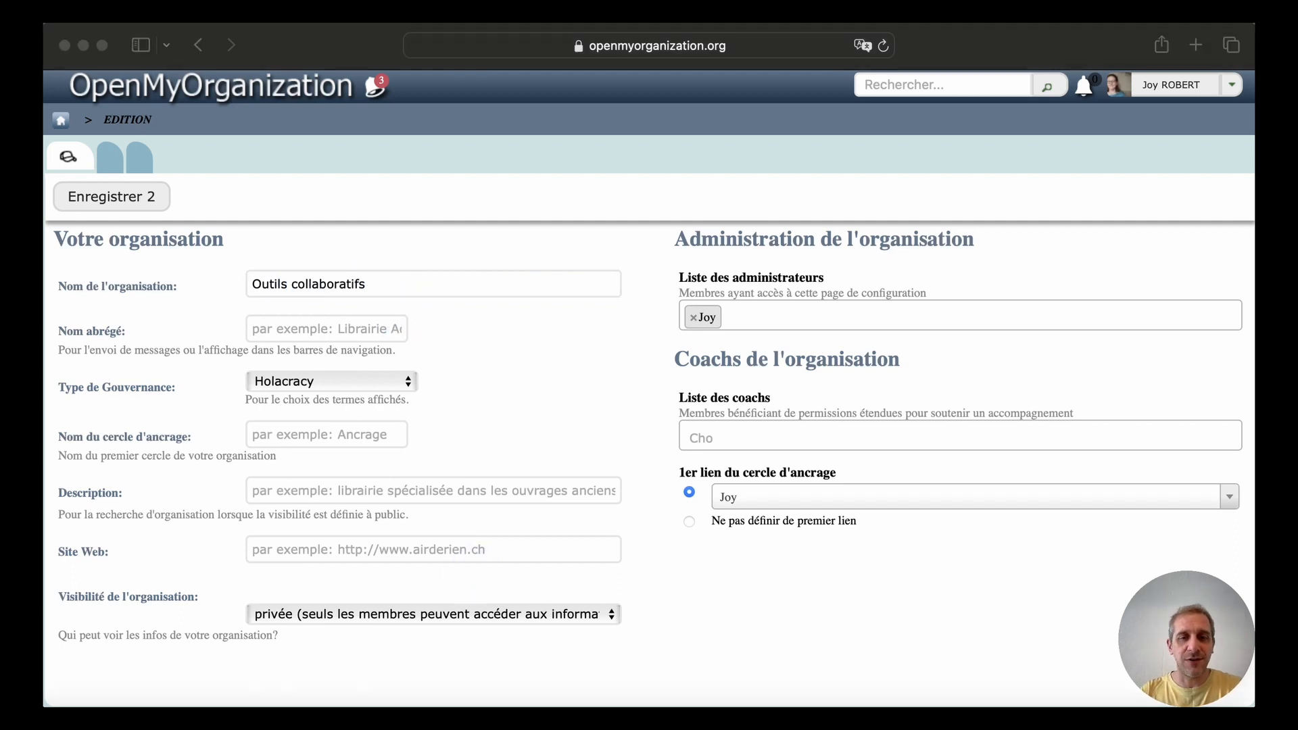
key(super+Tab)
click(267, 332)
text(OutCo)
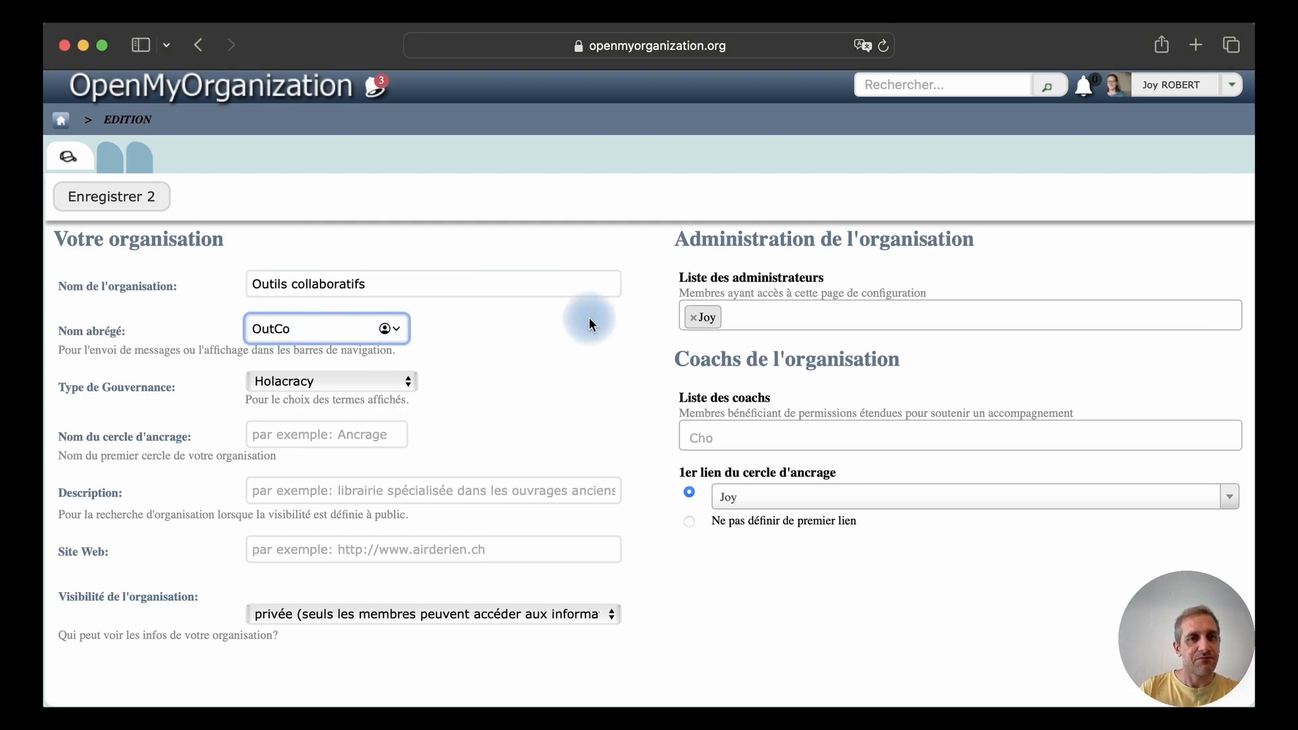
Set the governance type to Ecocartie and name the anchor circle "Ancrage"
click(378, 383)
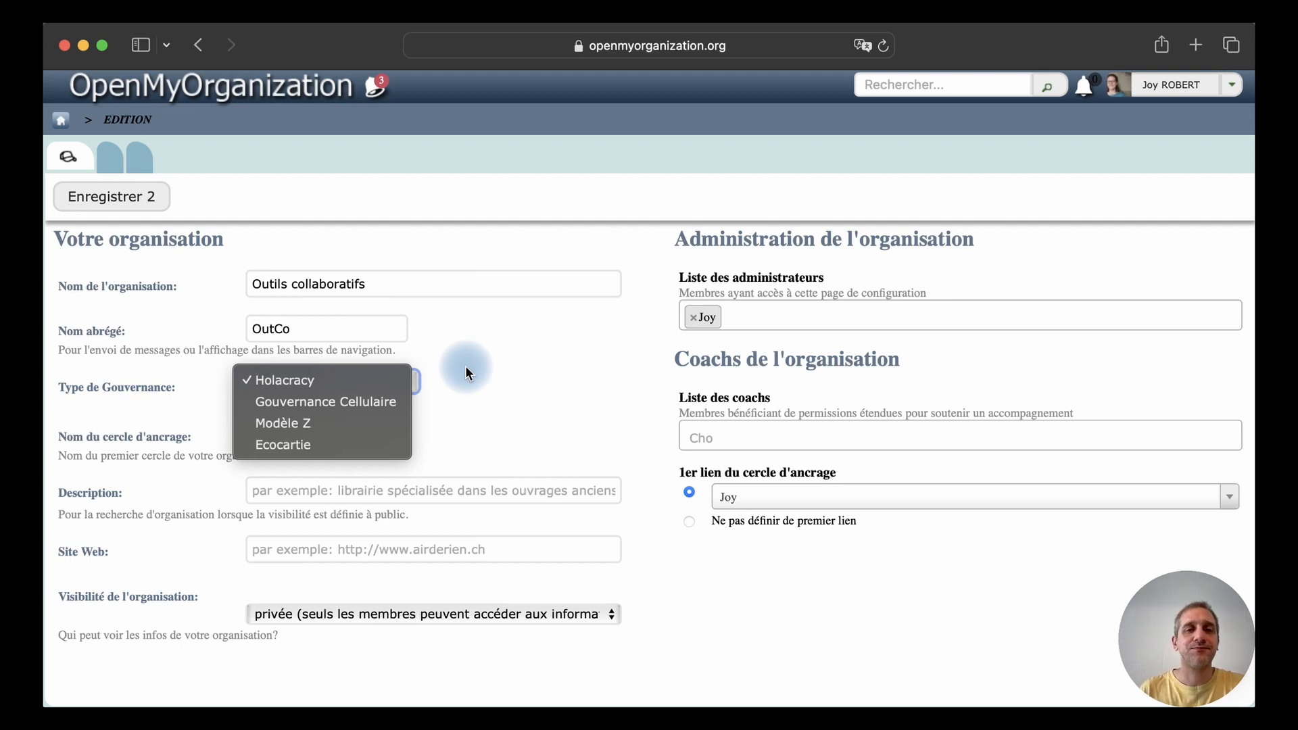
click(327, 445)
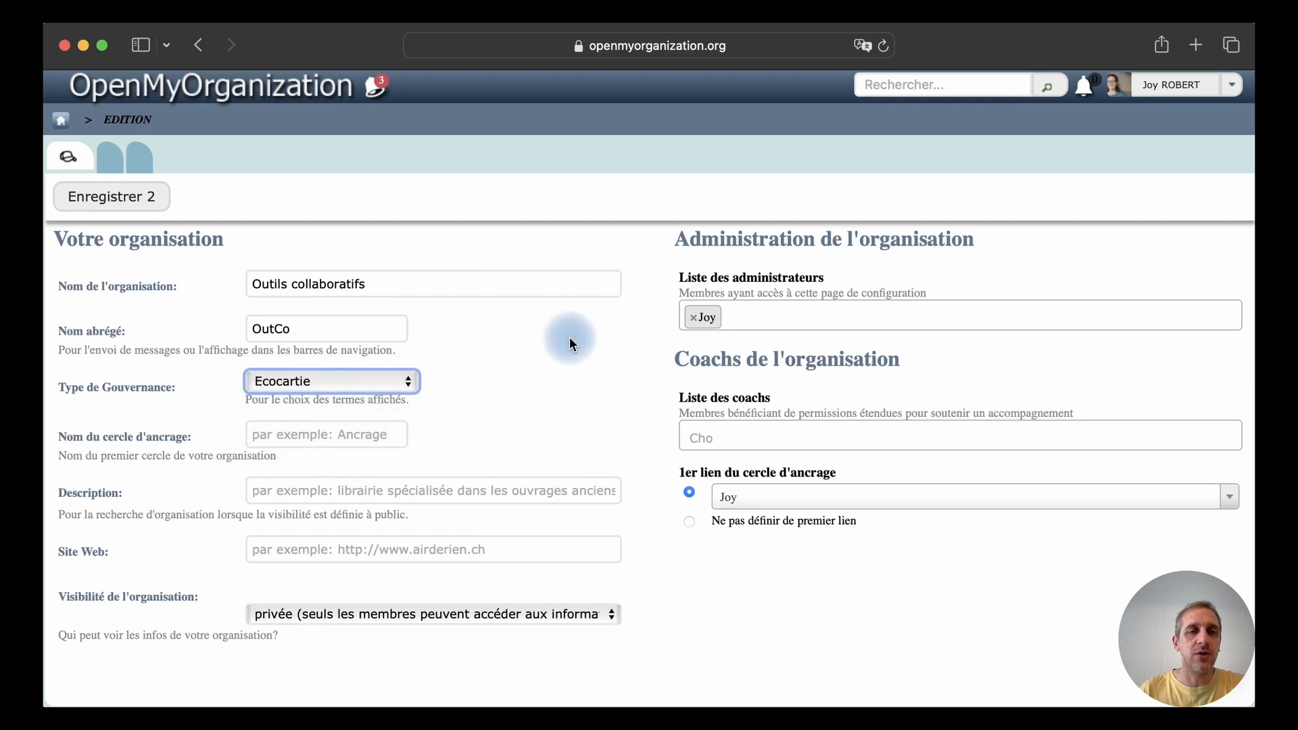
click(310, 440)
text(An)
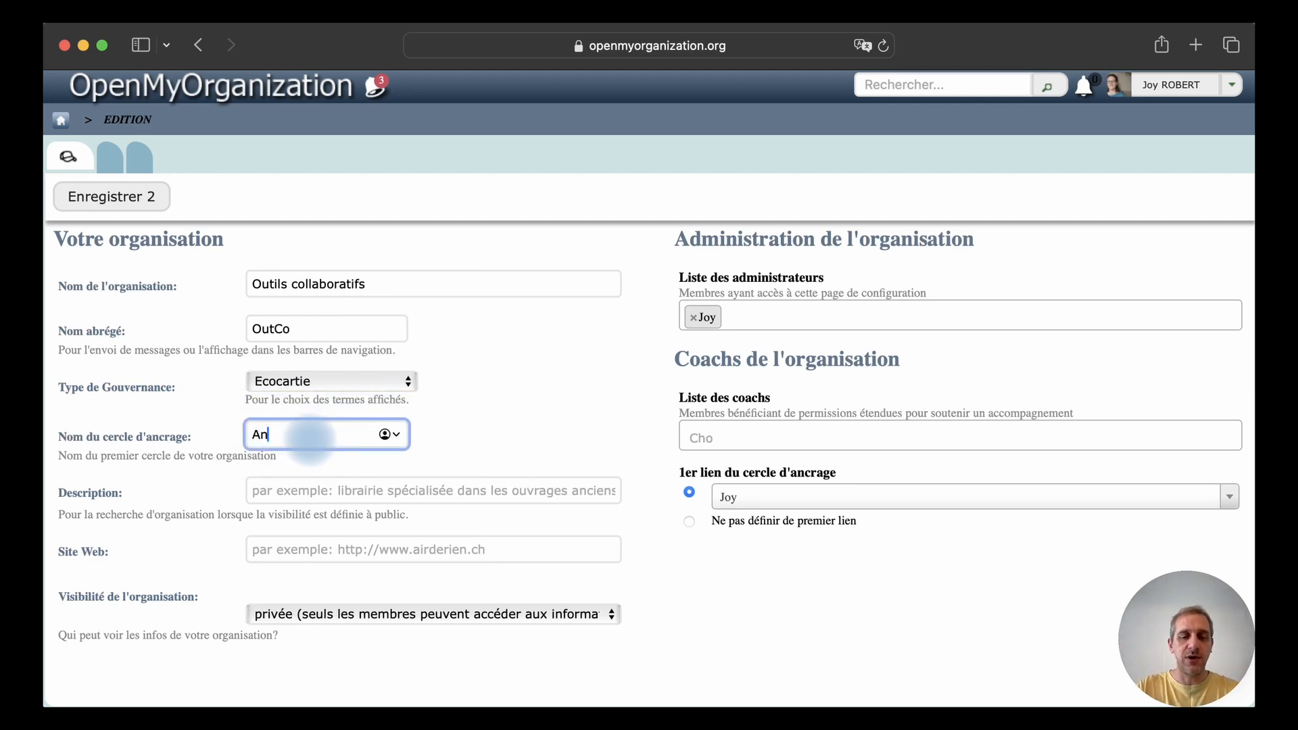
text(crage)
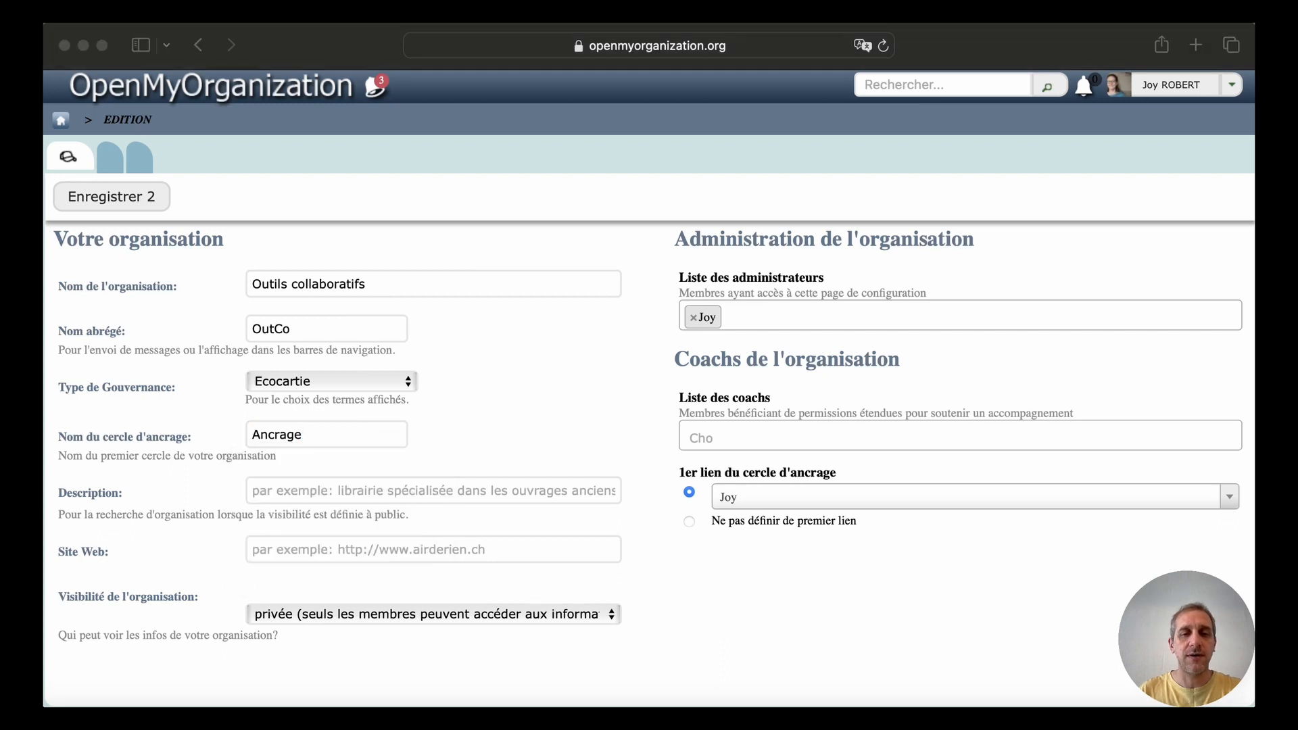
Fill in the description "Un collectif soutenant l'utilisation d'outils collaboratifs au sein des équipes" and set the organisation's visibility to public
click(274, 490)
key(super+v)
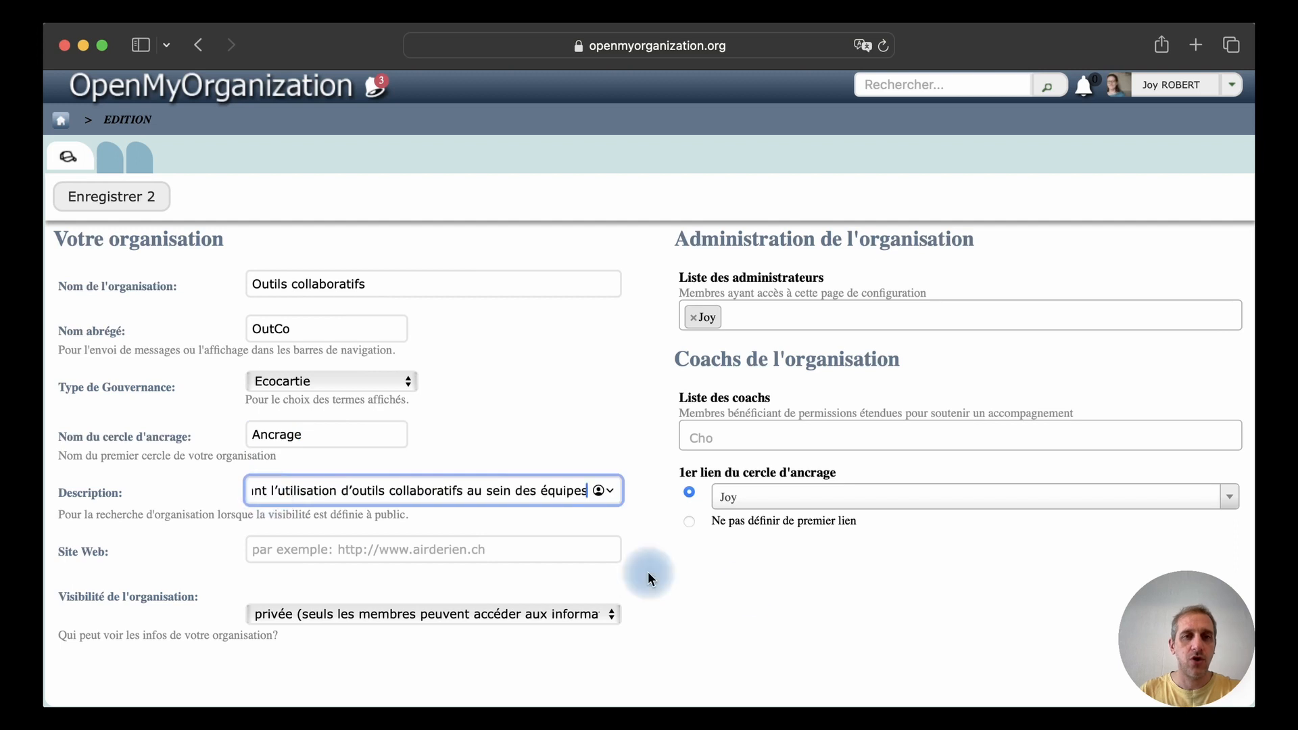
triple_click(337, 495)
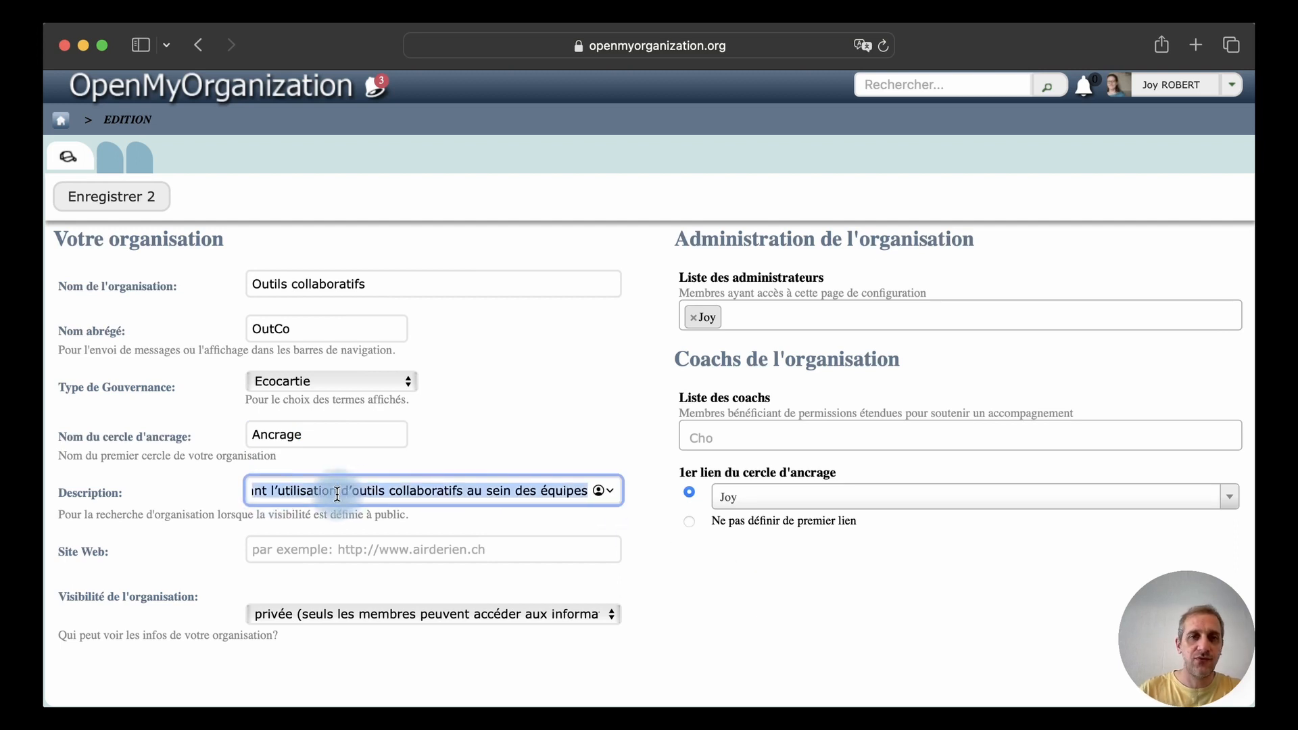
key(Left)
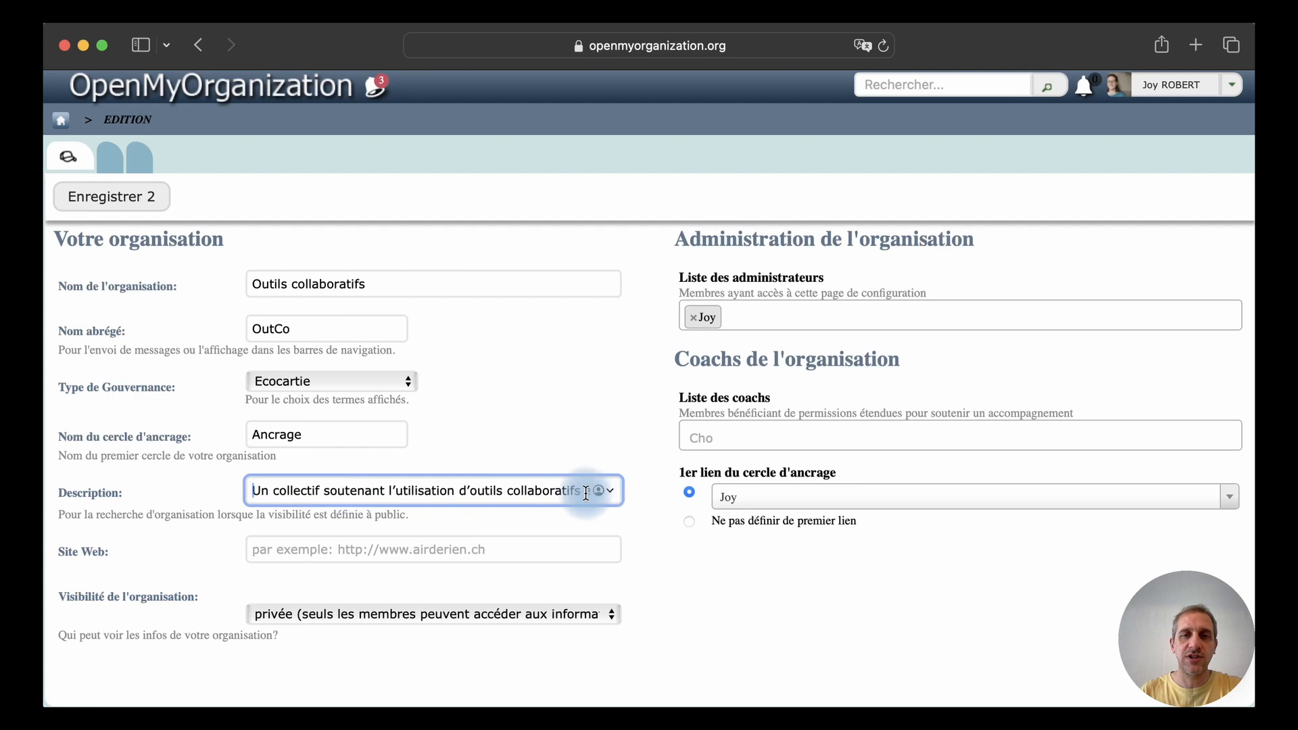
triple_click(529, 493)
key(Left)
key(Down)
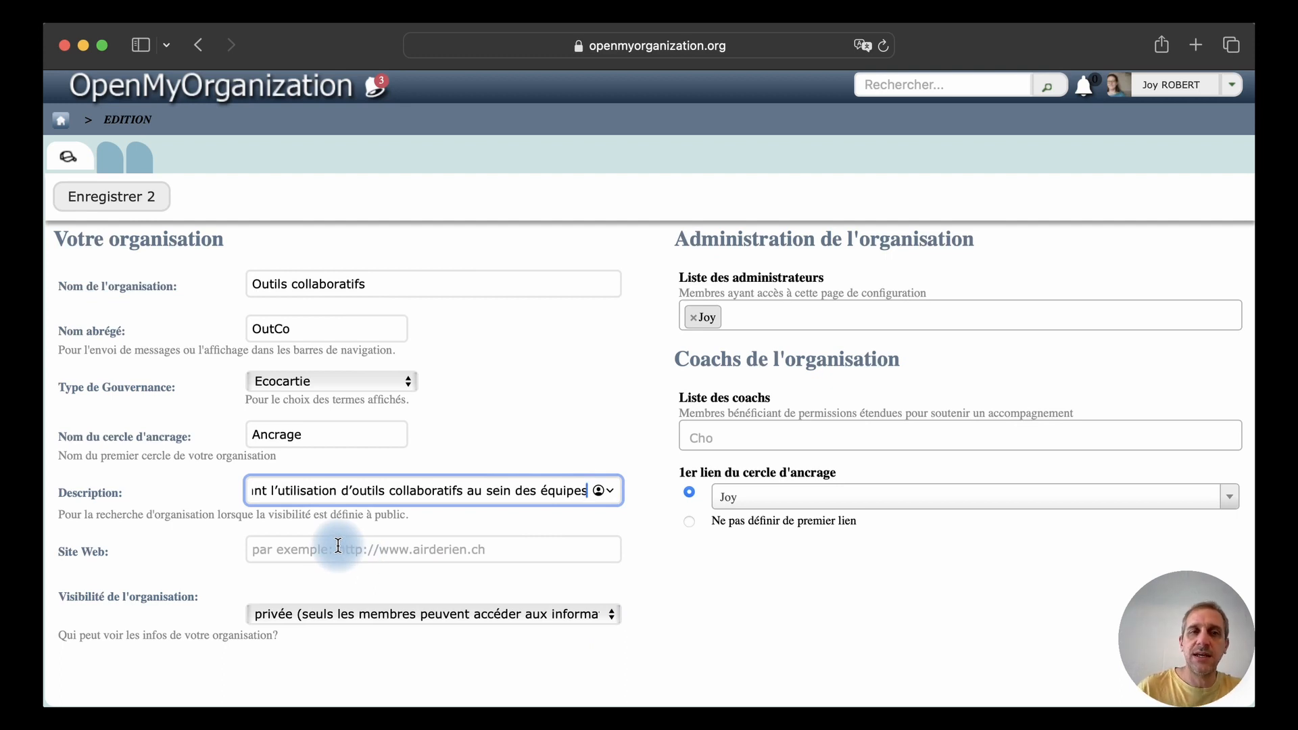
click(430, 613)
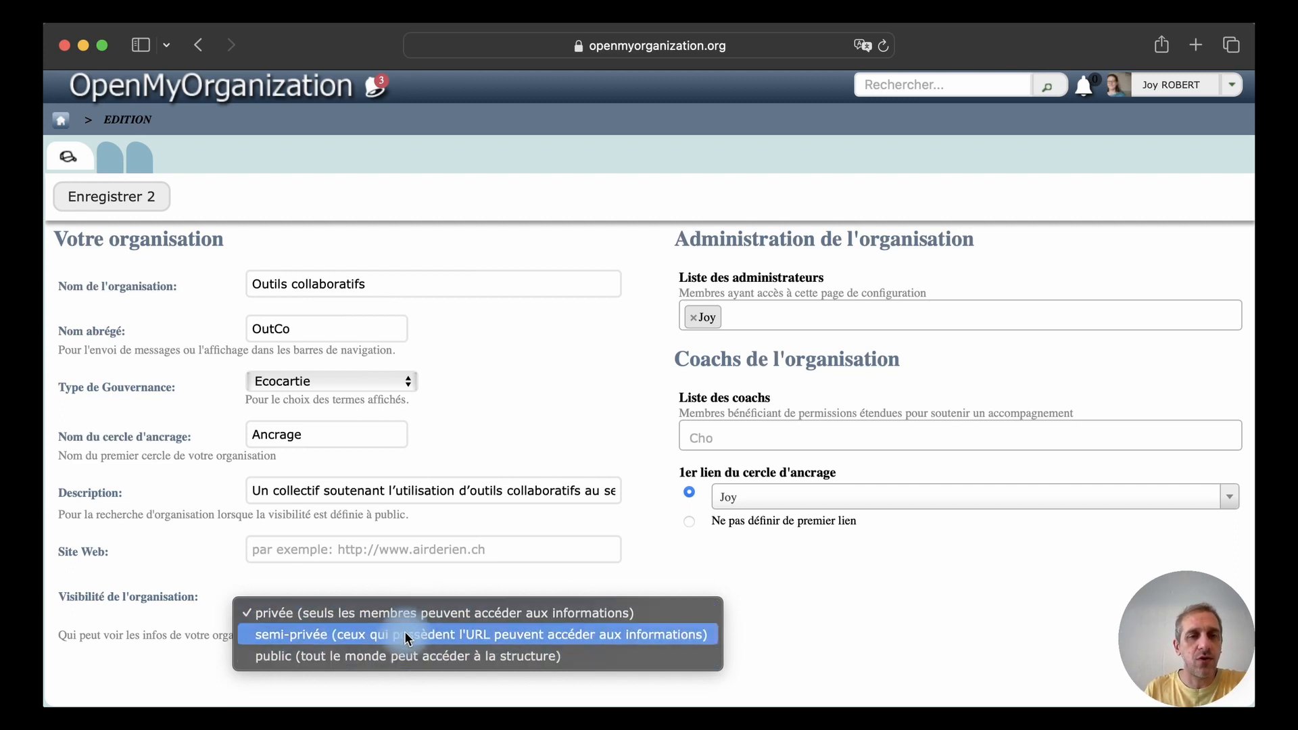
click(395, 655)
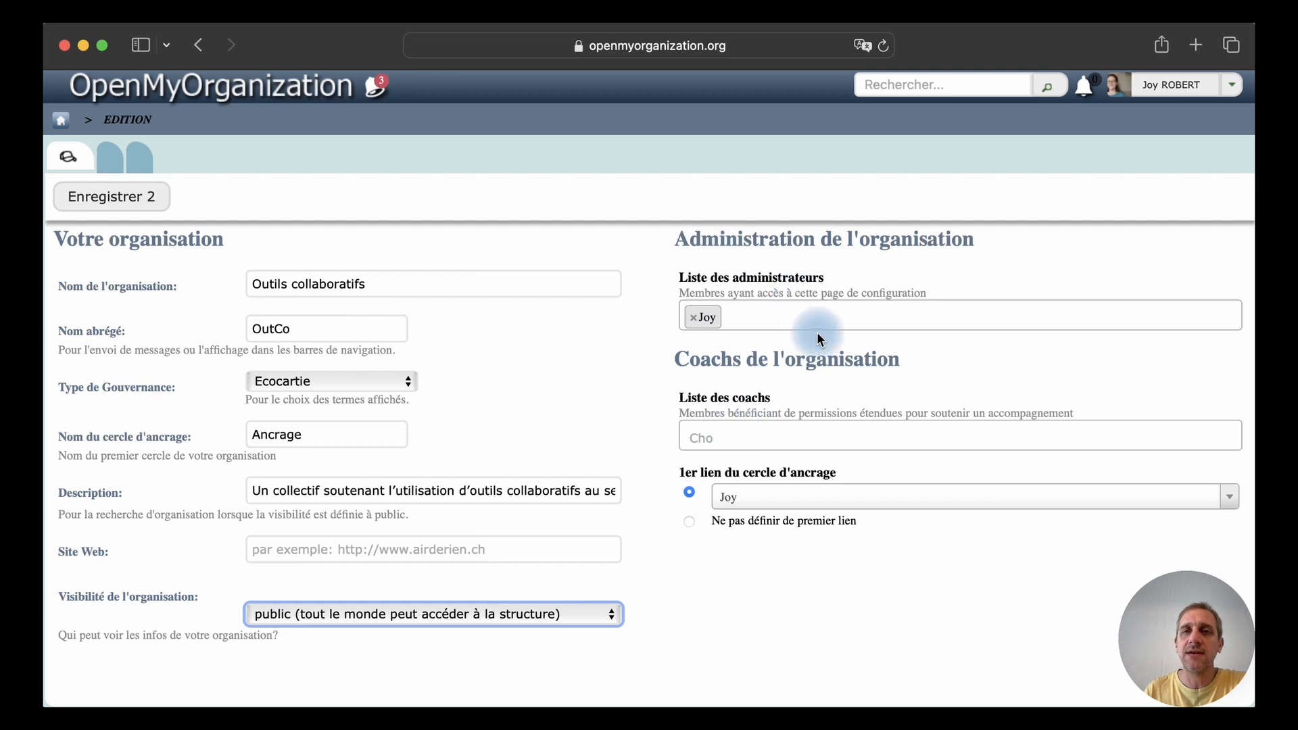
Check which members can be chosen as administrators of the organisation
click(772, 309)
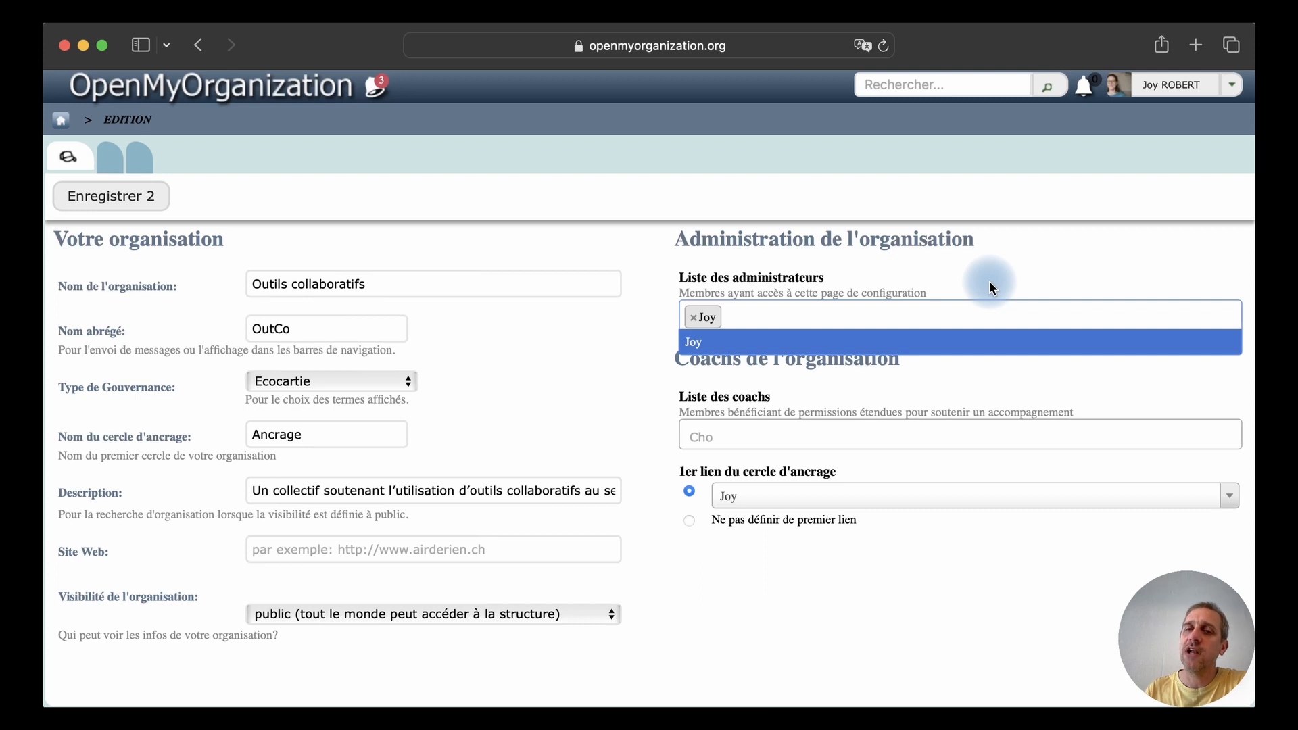
click(988, 281)
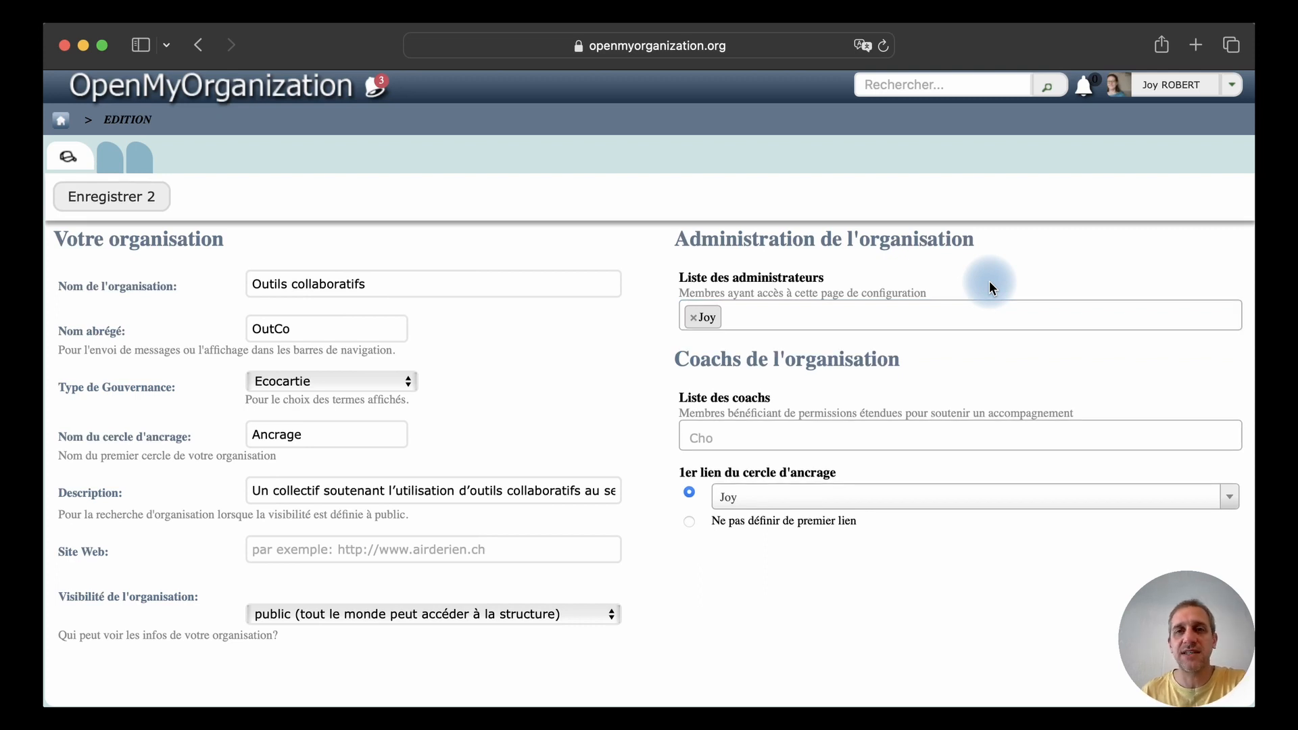
click(756, 320)
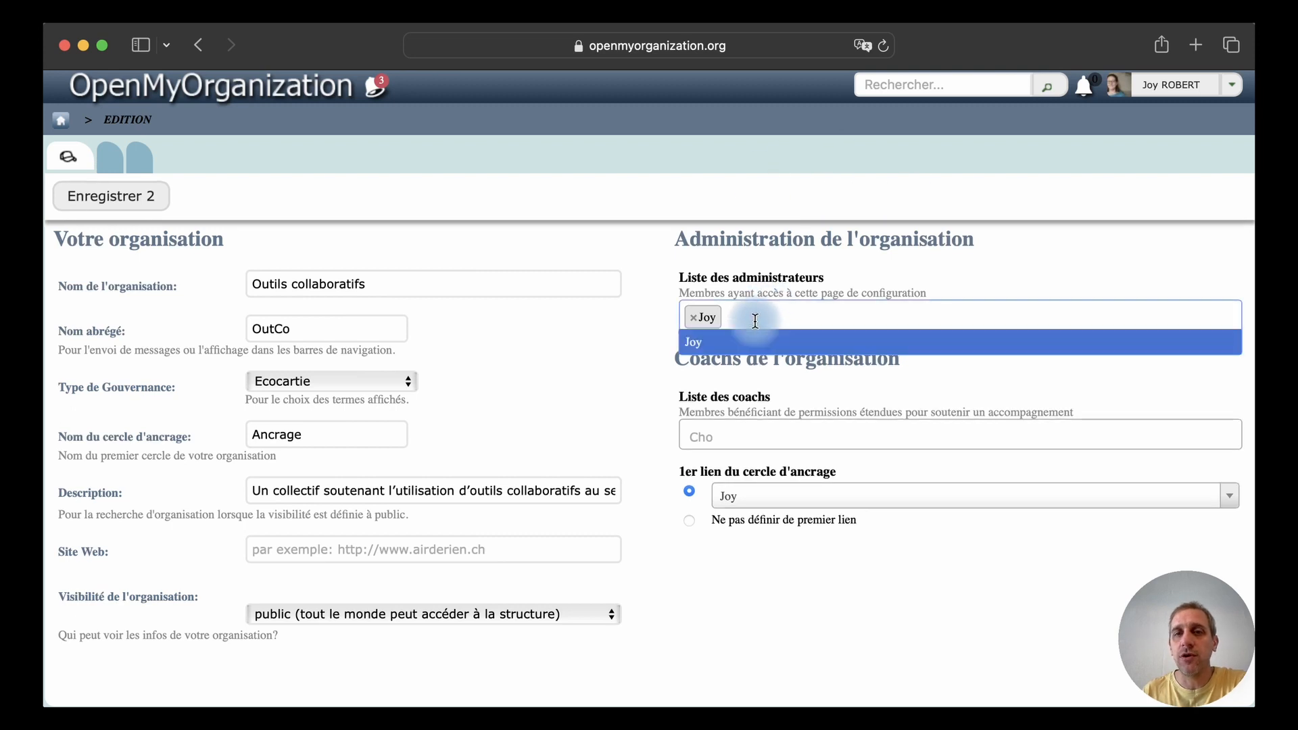
click(870, 269)
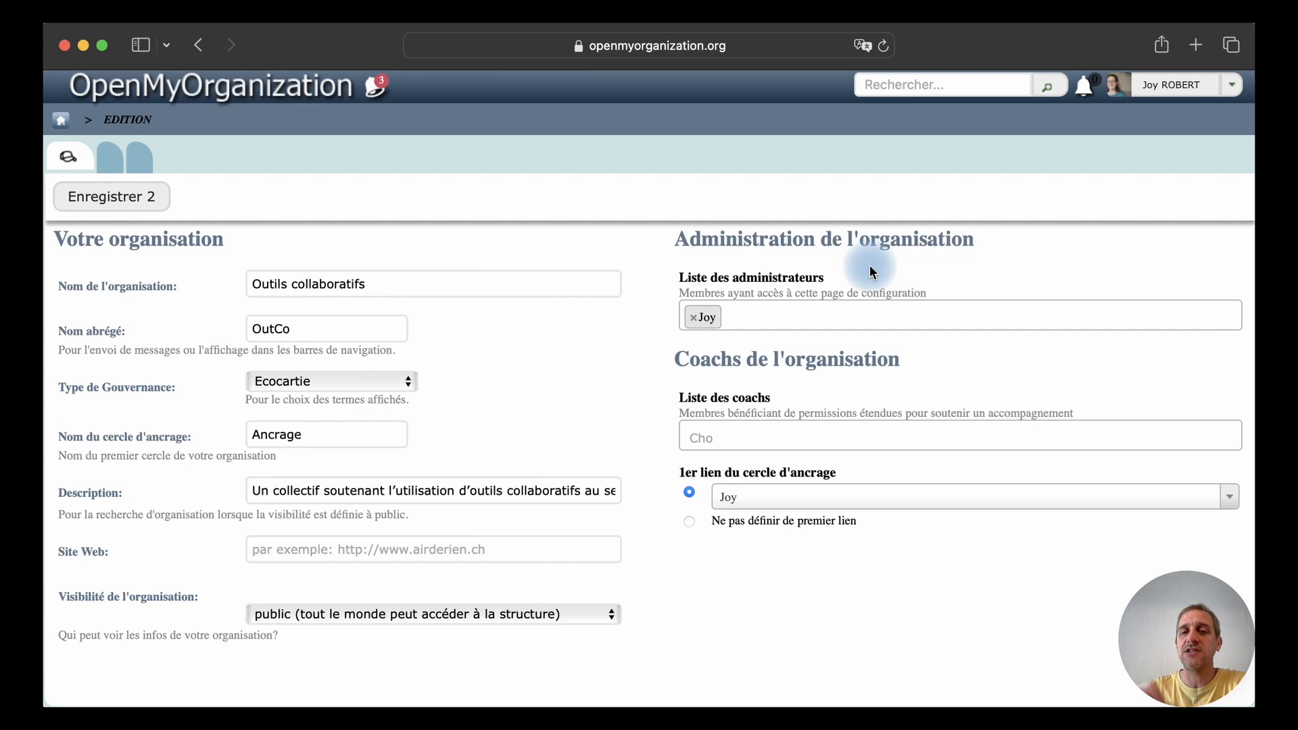
click(816, 319)
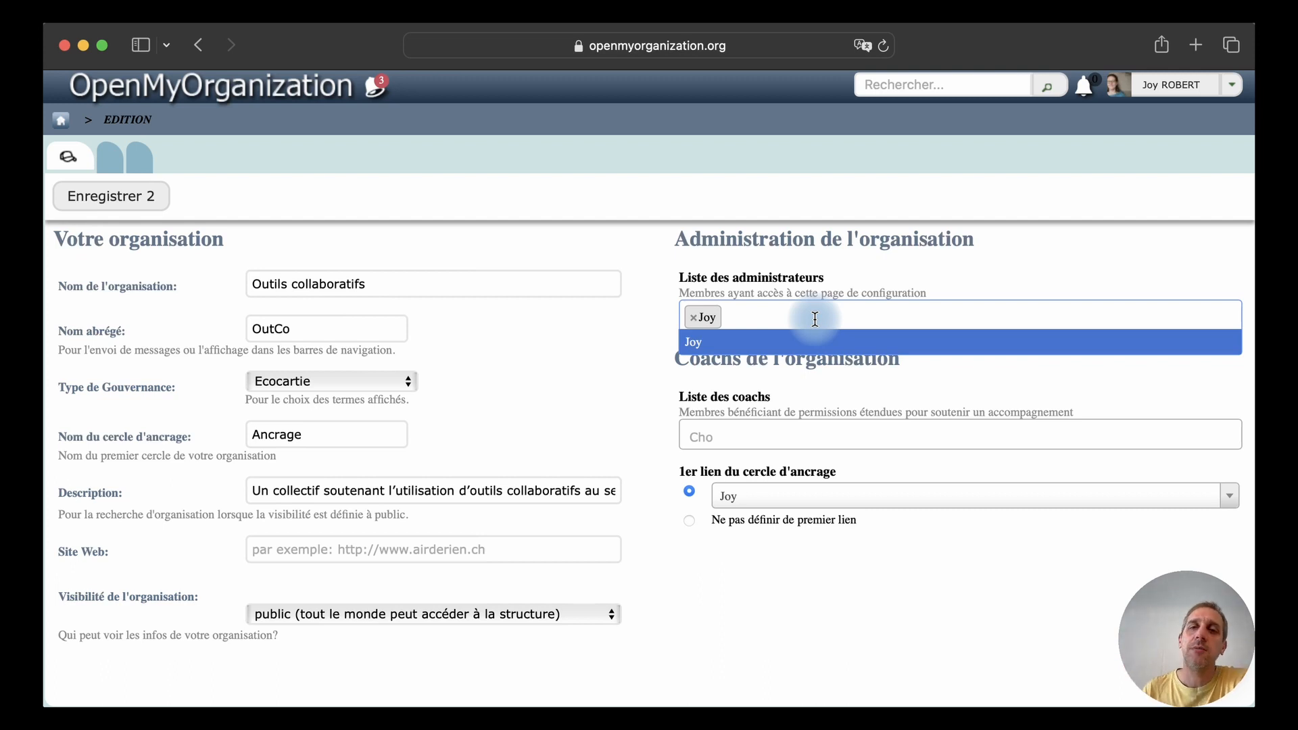
click(879, 262)
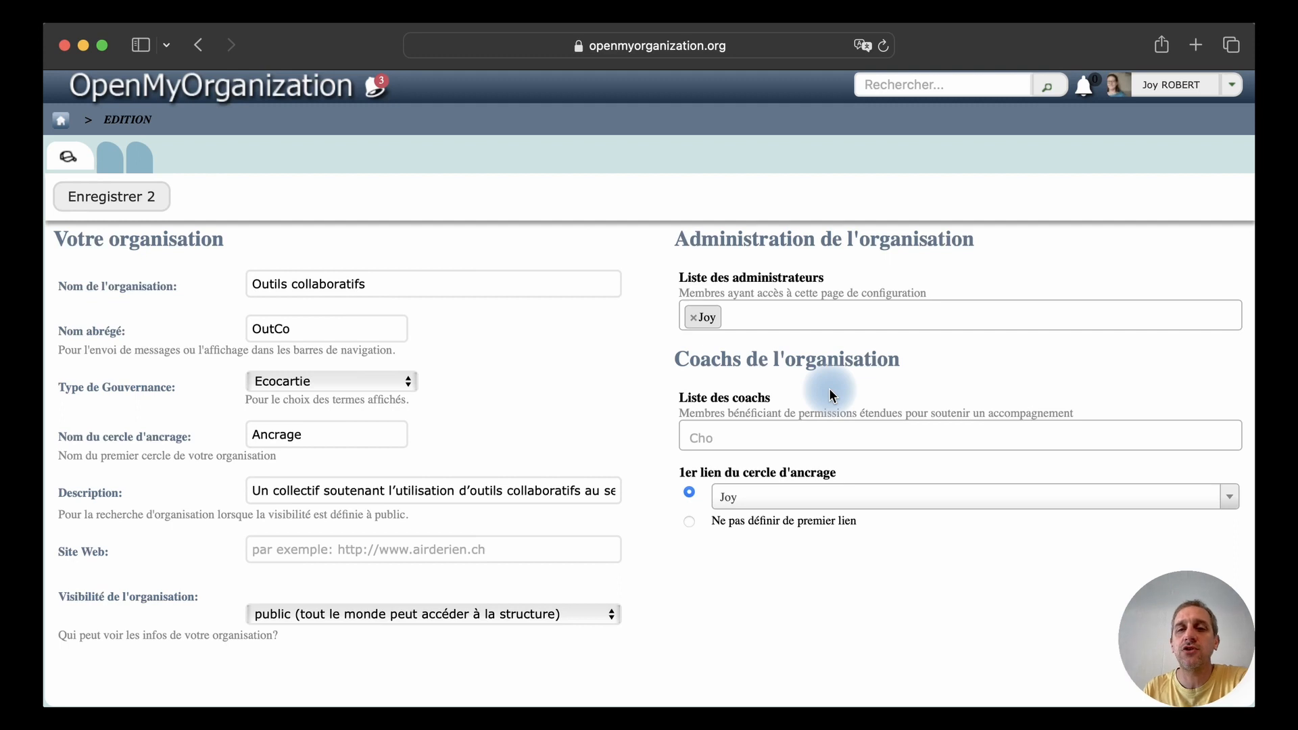
Try adding the available member to the organisation's list of coaches and remove that entry again
click(727, 437)
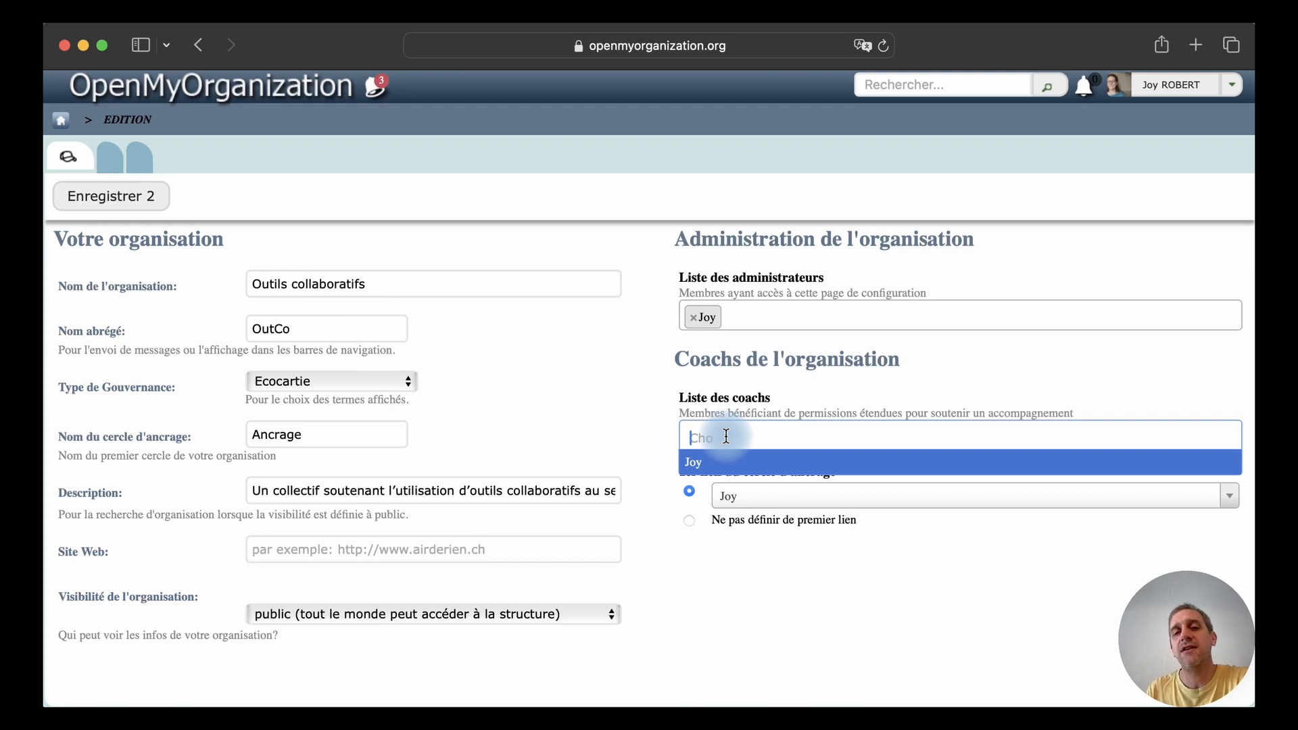
click(719, 470)
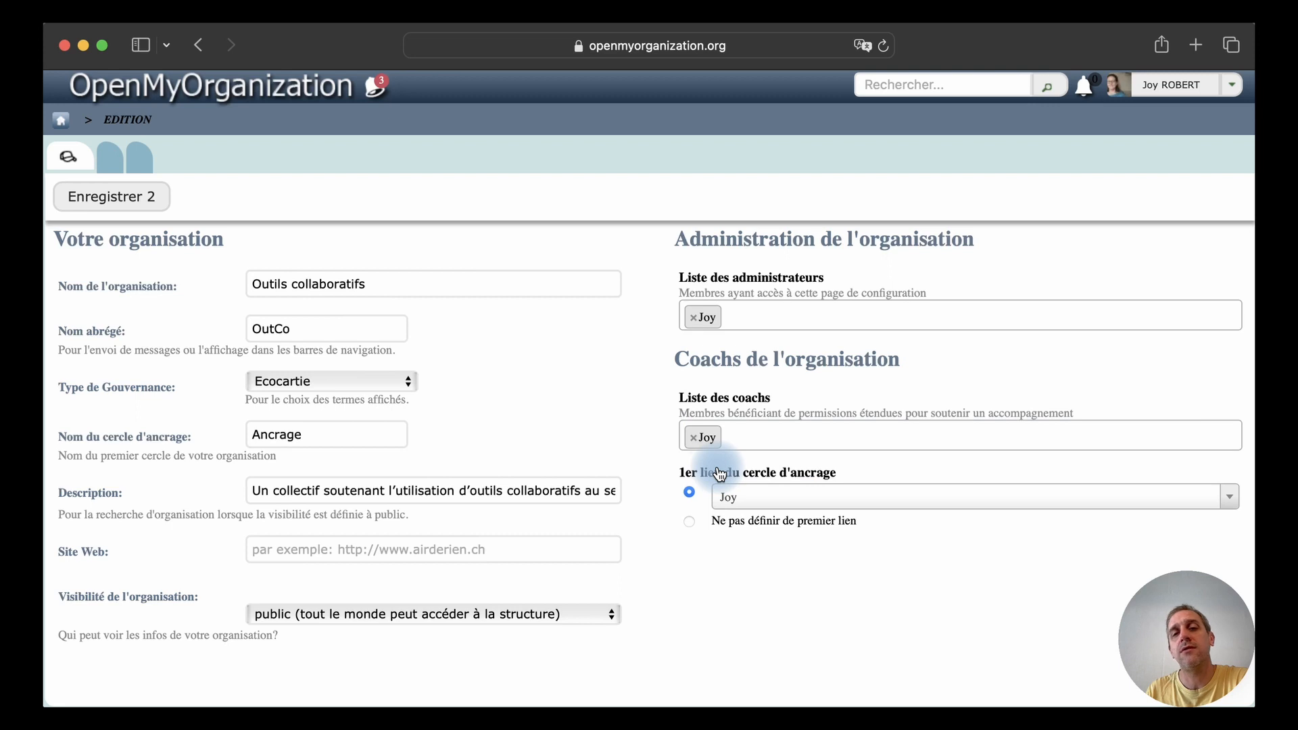
click(694, 444)
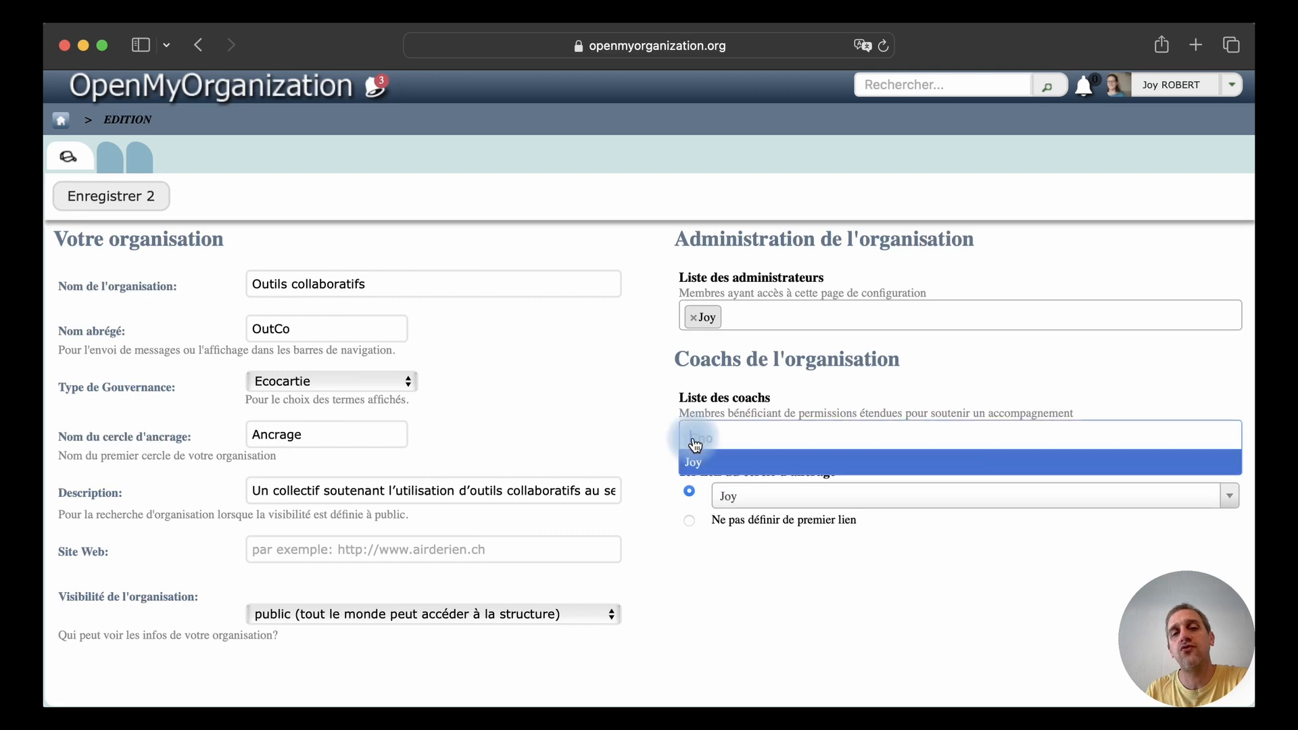
click(643, 424)
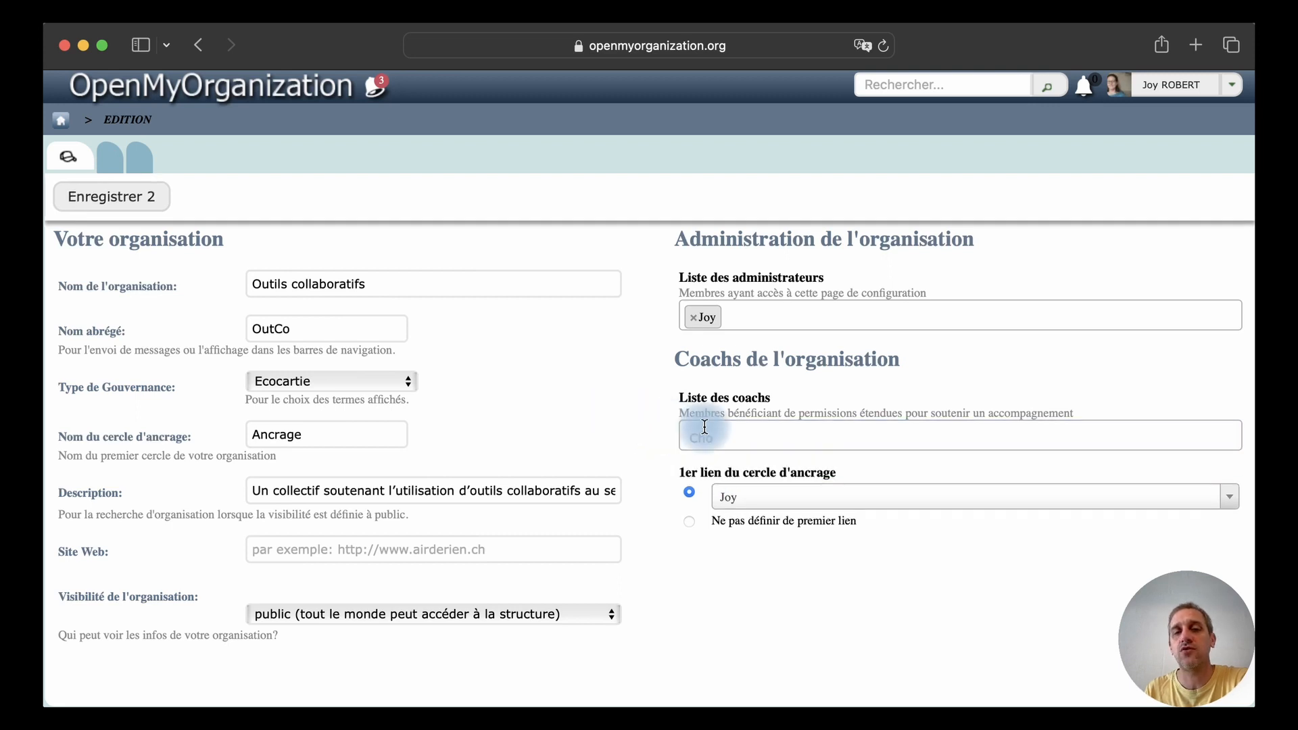
click(748, 434)
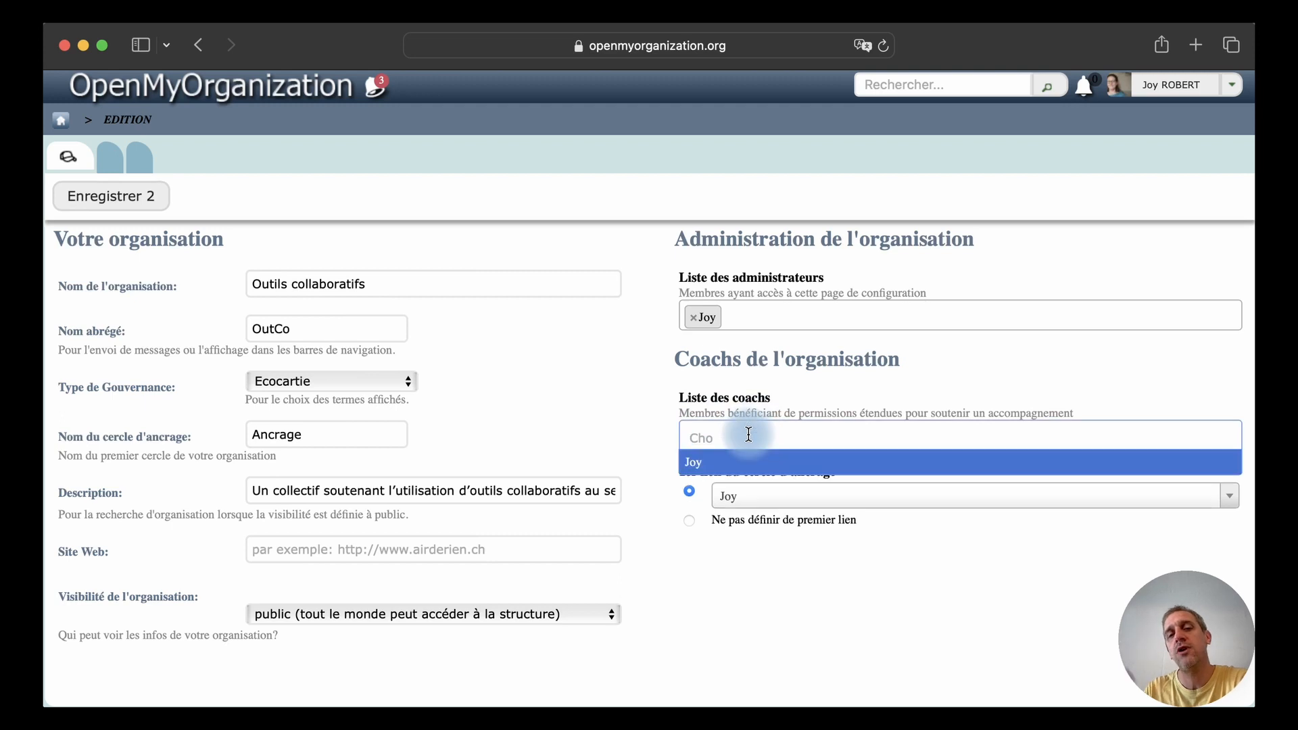
click(659, 424)
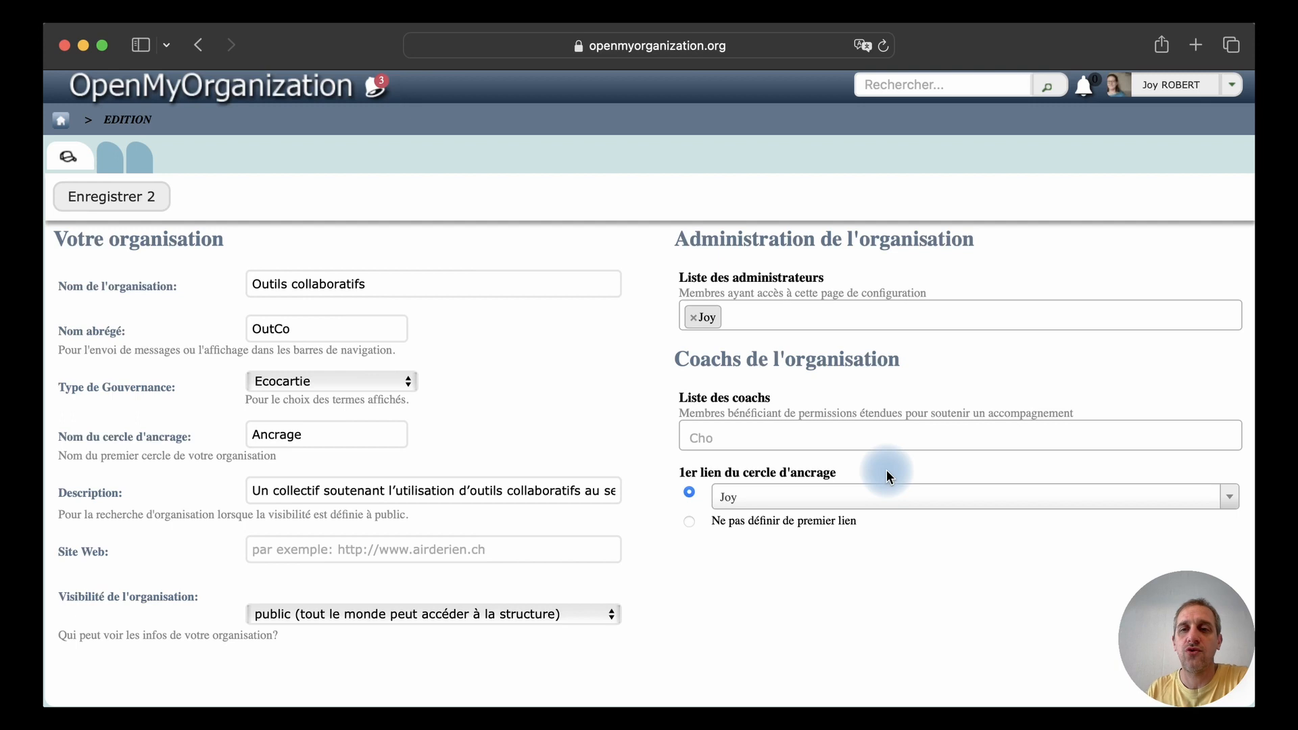
Try the option of defining no first link for the anchor circle and return to the listed member
click(862, 499)
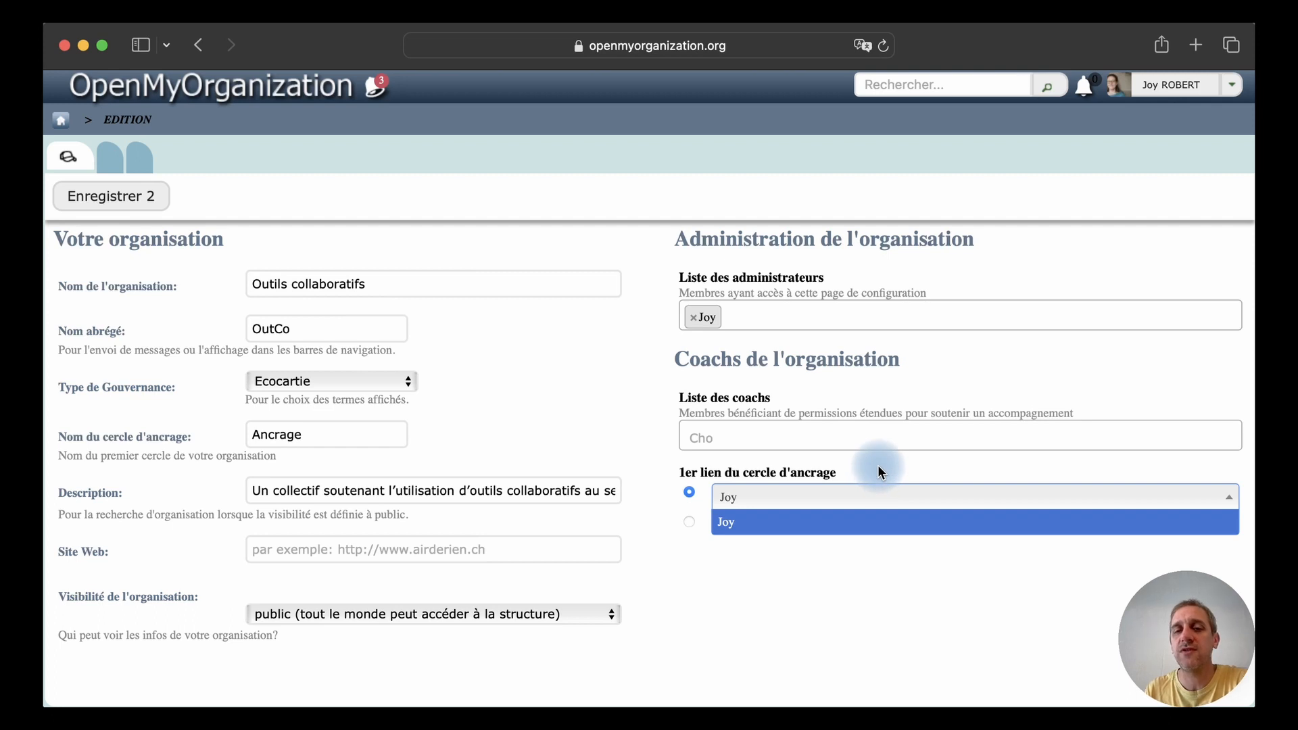
click(883, 441)
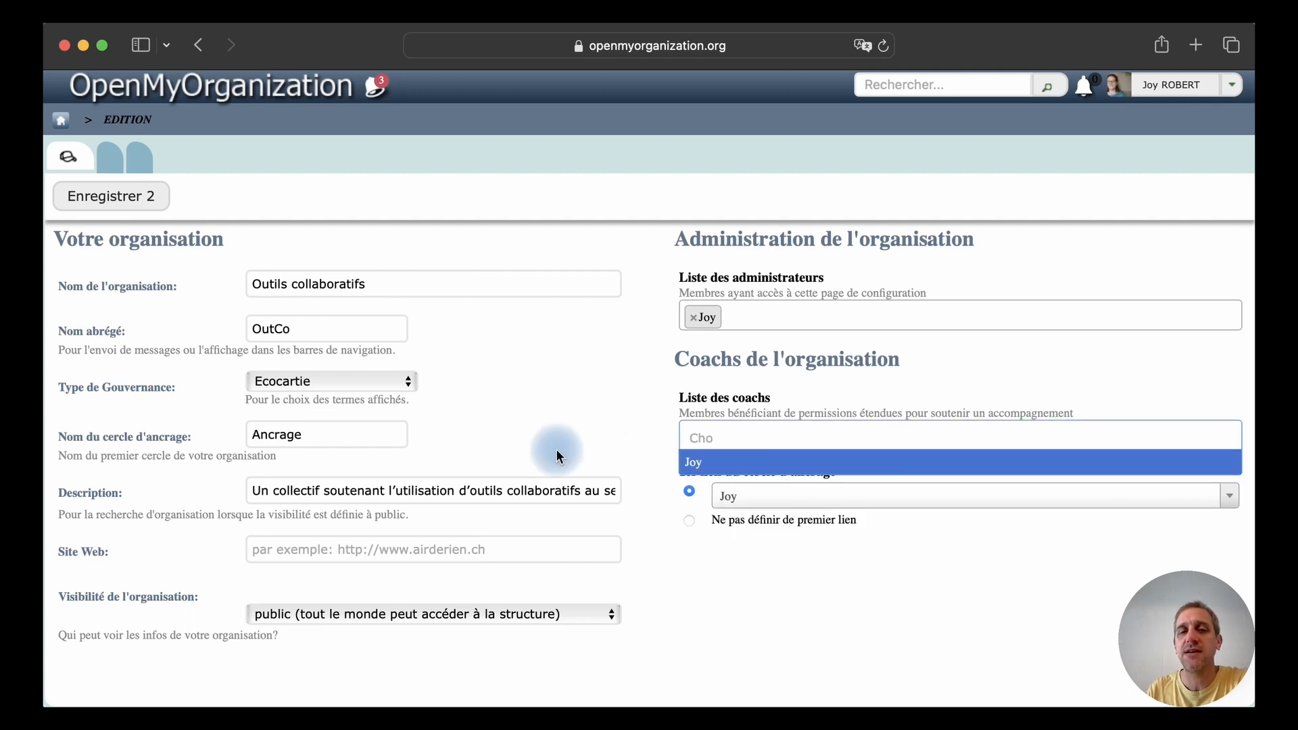
click(622, 429)
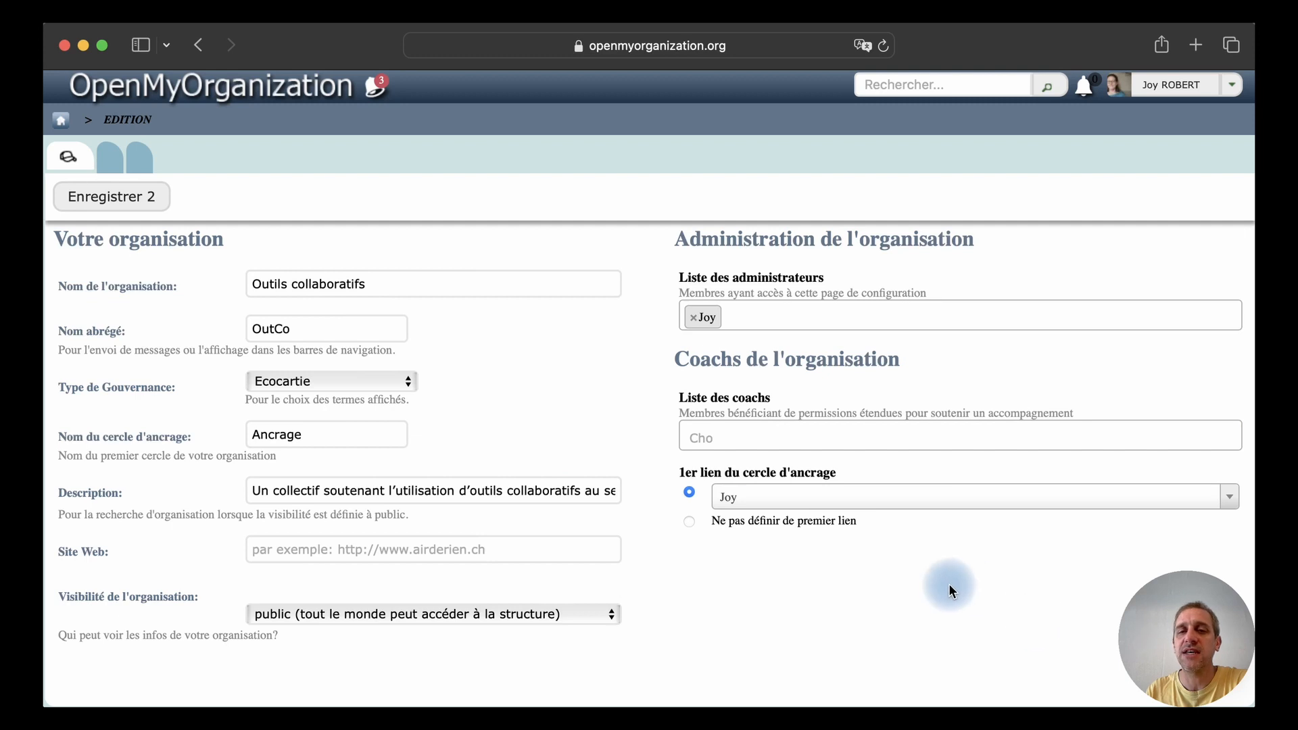
click(690, 526)
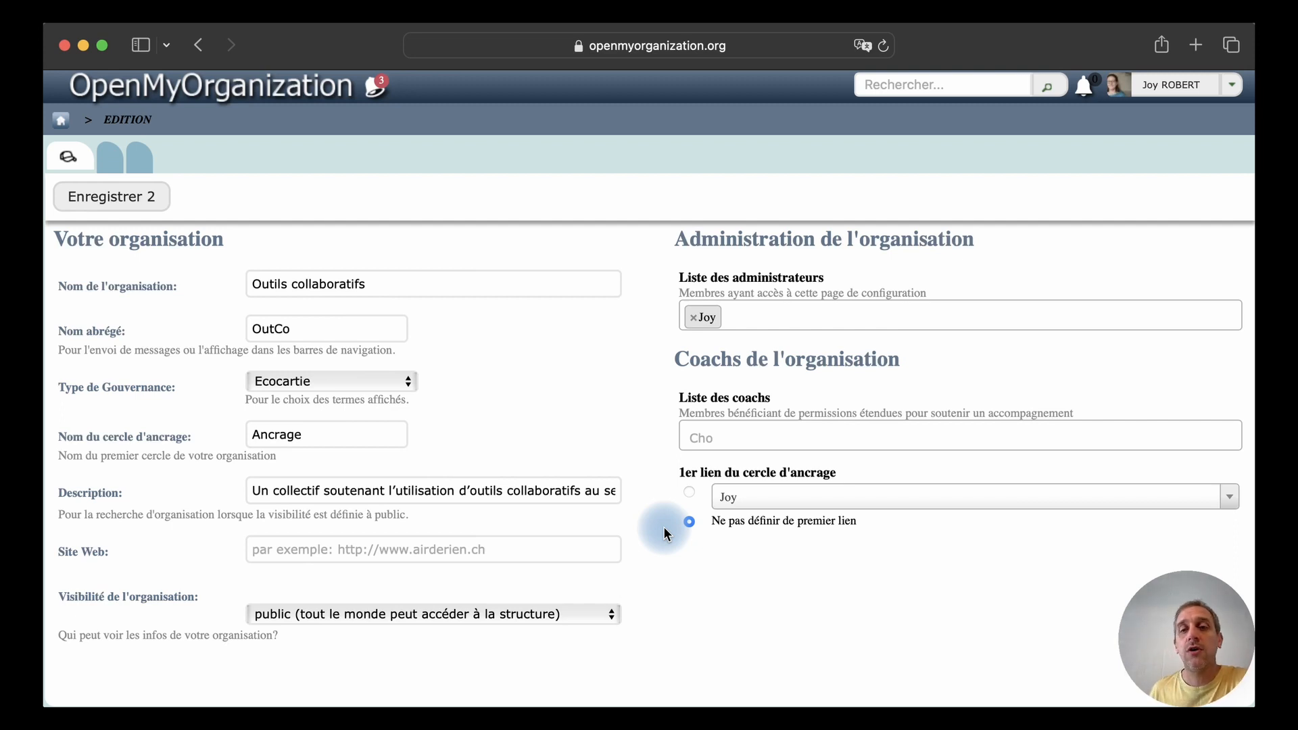
click(691, 493)
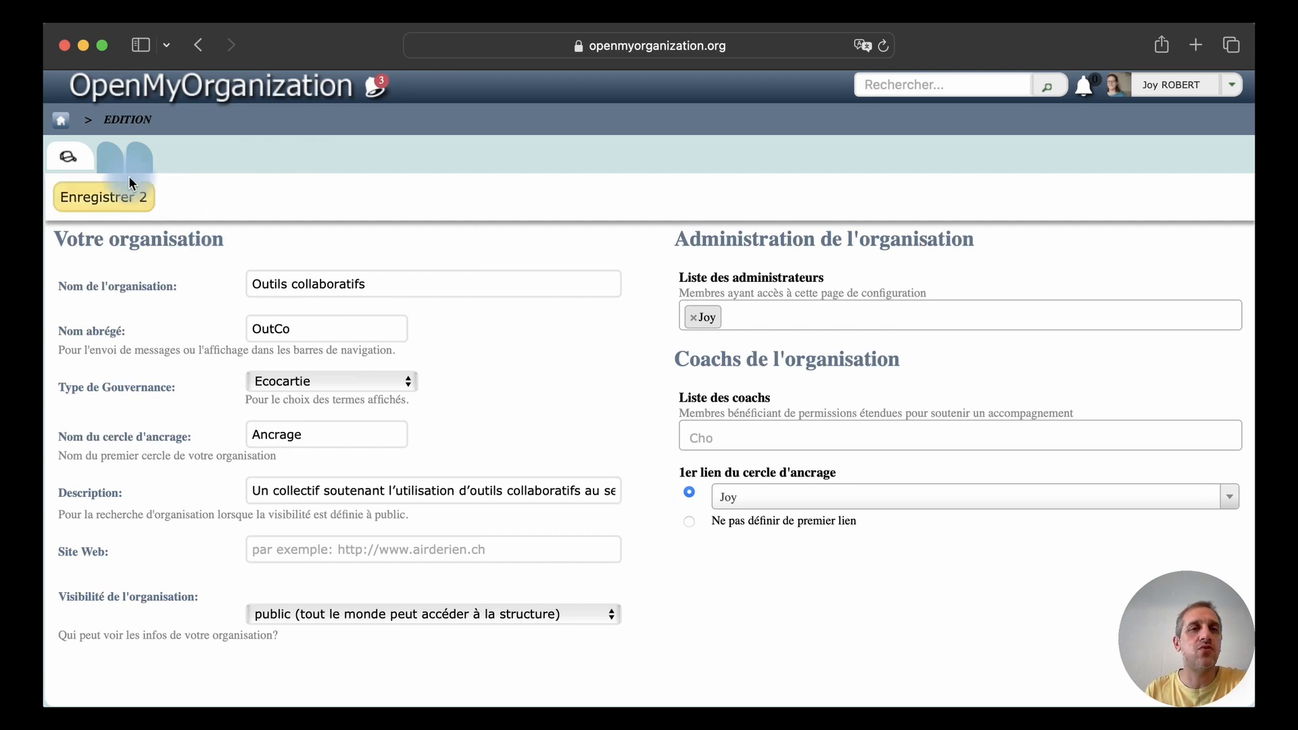
Enter the vision description "Raison d'être / Soutenir la pratique de la gouvernance partagée-distribuée / Mission / Permettre la prise en main d'outils collaboratifs"
click(108, 164)
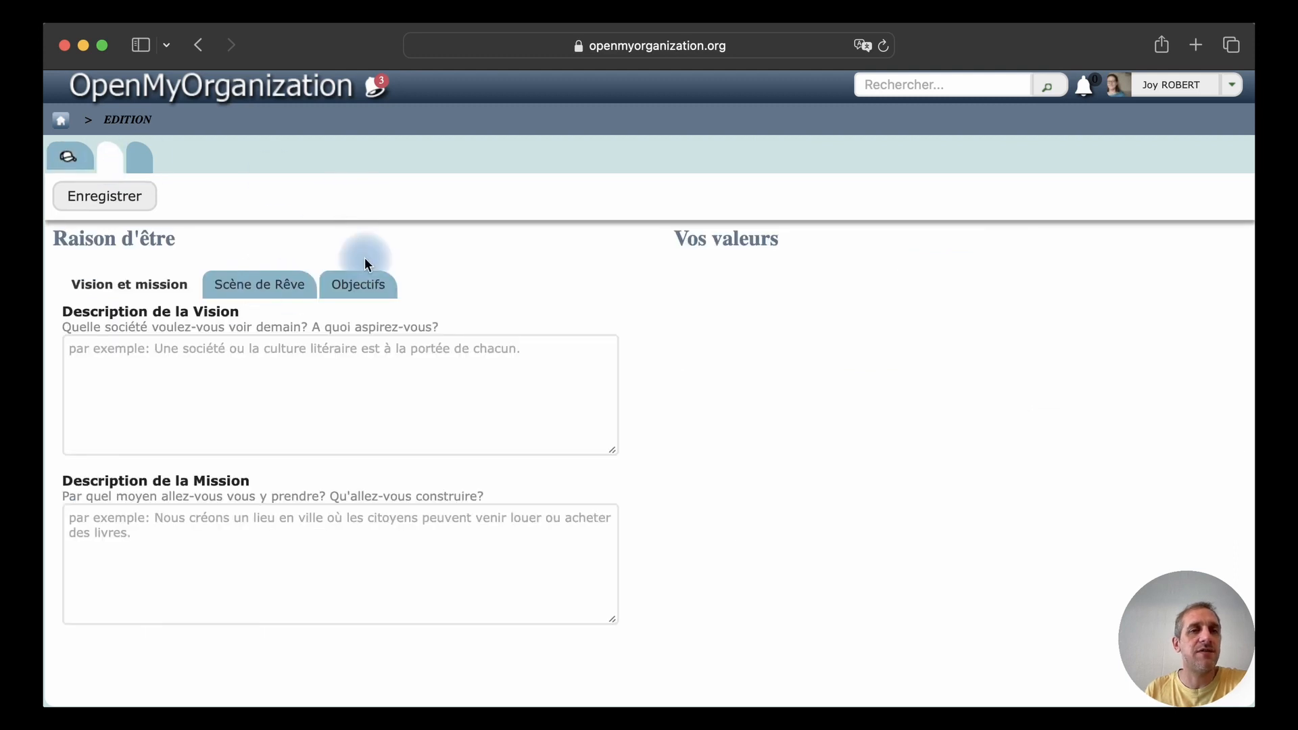
click(254, 281)
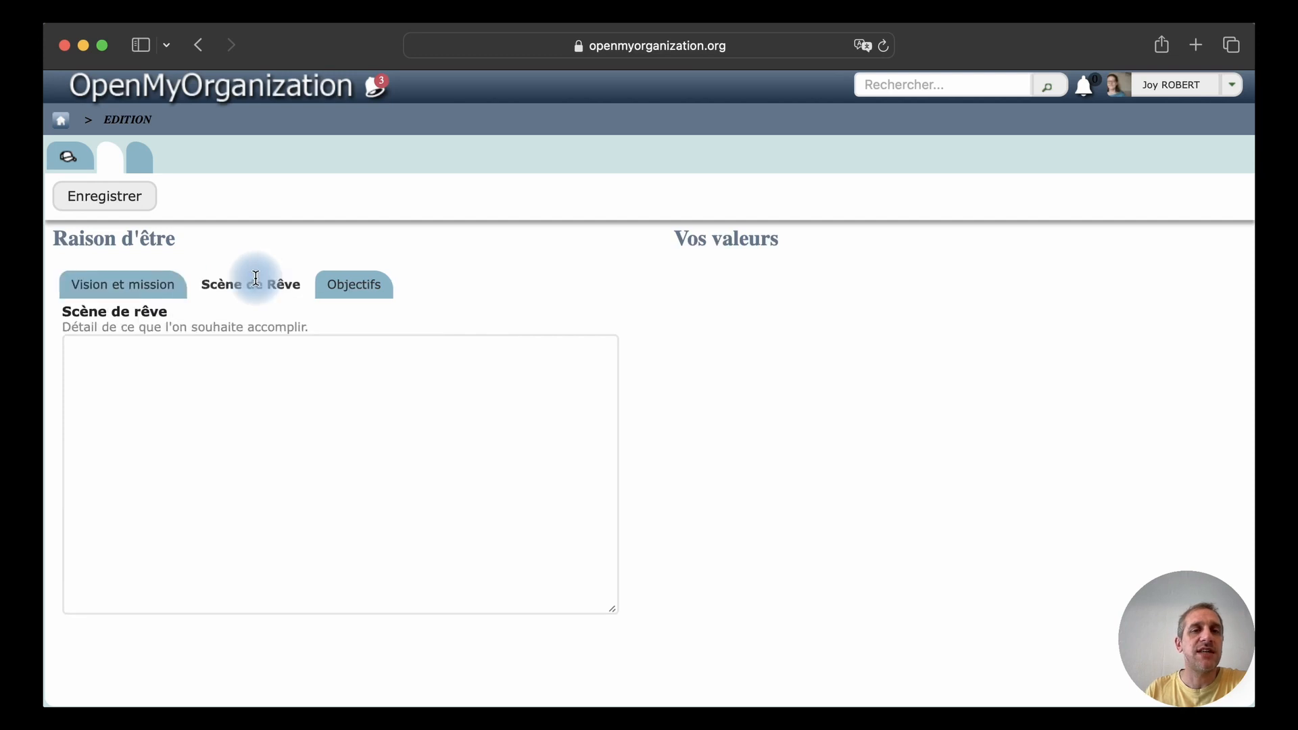
click(369, 289)
click(105, 288)
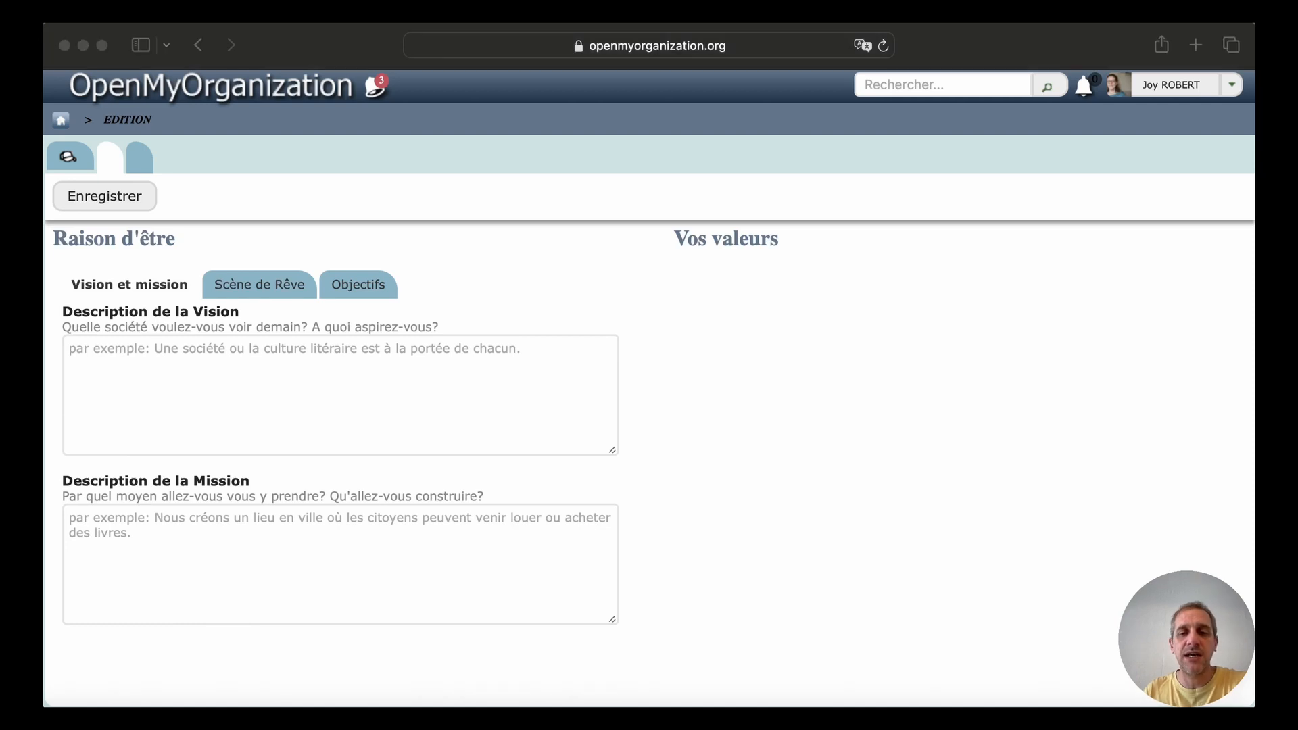
click(120, 351)
text(Raison d’être Soutenir la pratique de la gouvernance partagée-distribuée Mission Permettre la prise en main d’outils collaboratifs)
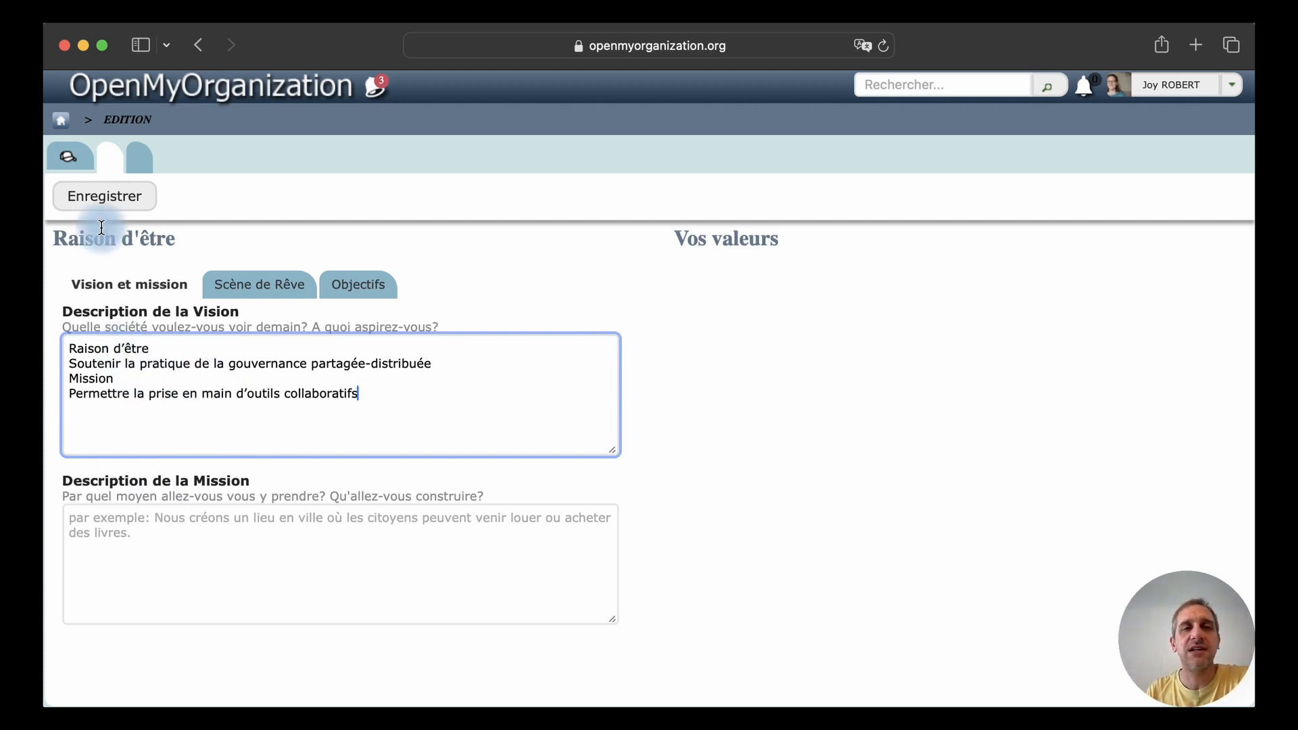
Review the preferences, return to the general details and save the new organisation "Outils collaboratifs"
click(148, 162)
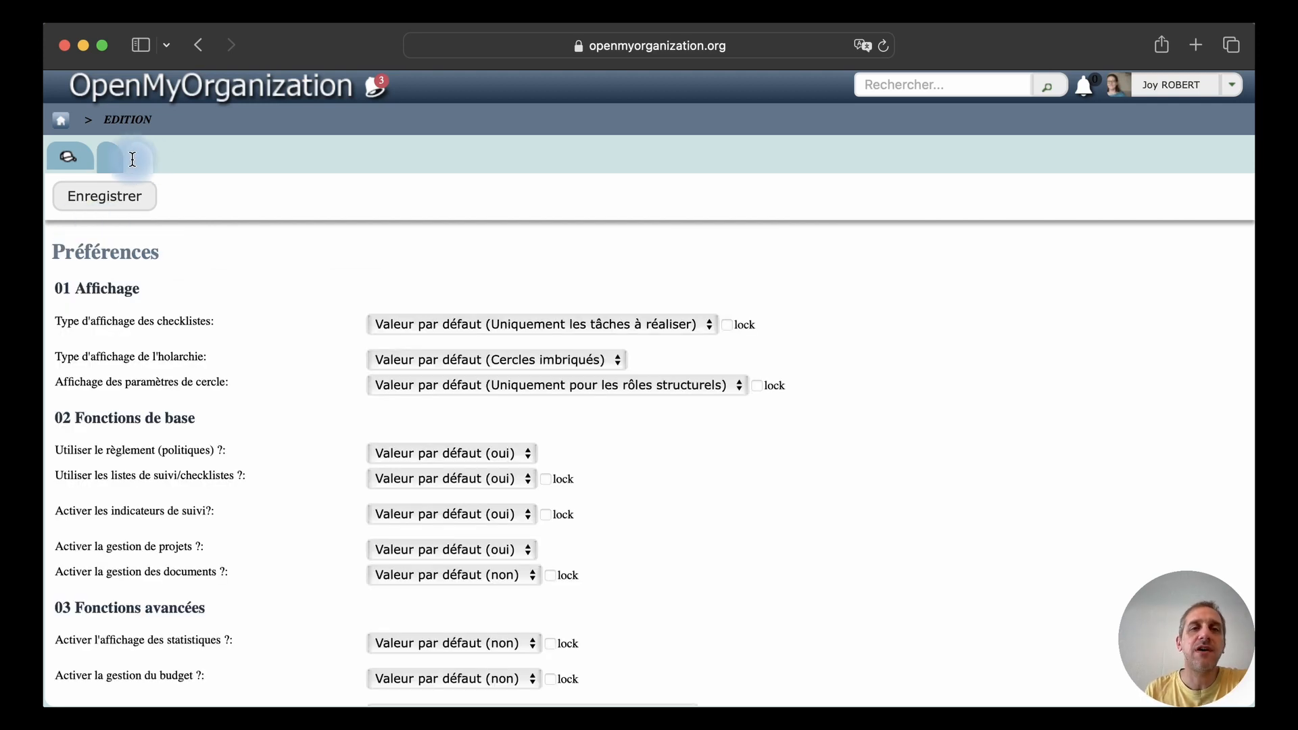
click(79, 164)
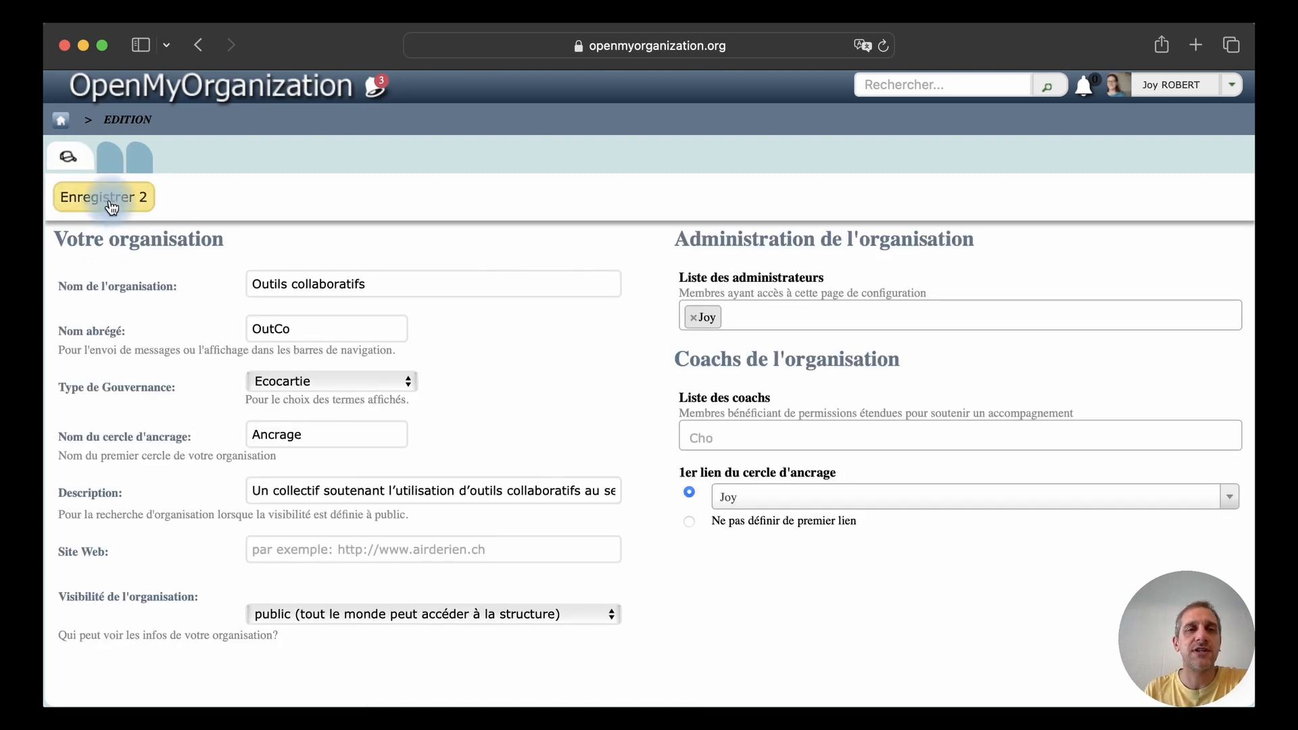
click(814, 407)
click(809, 396)
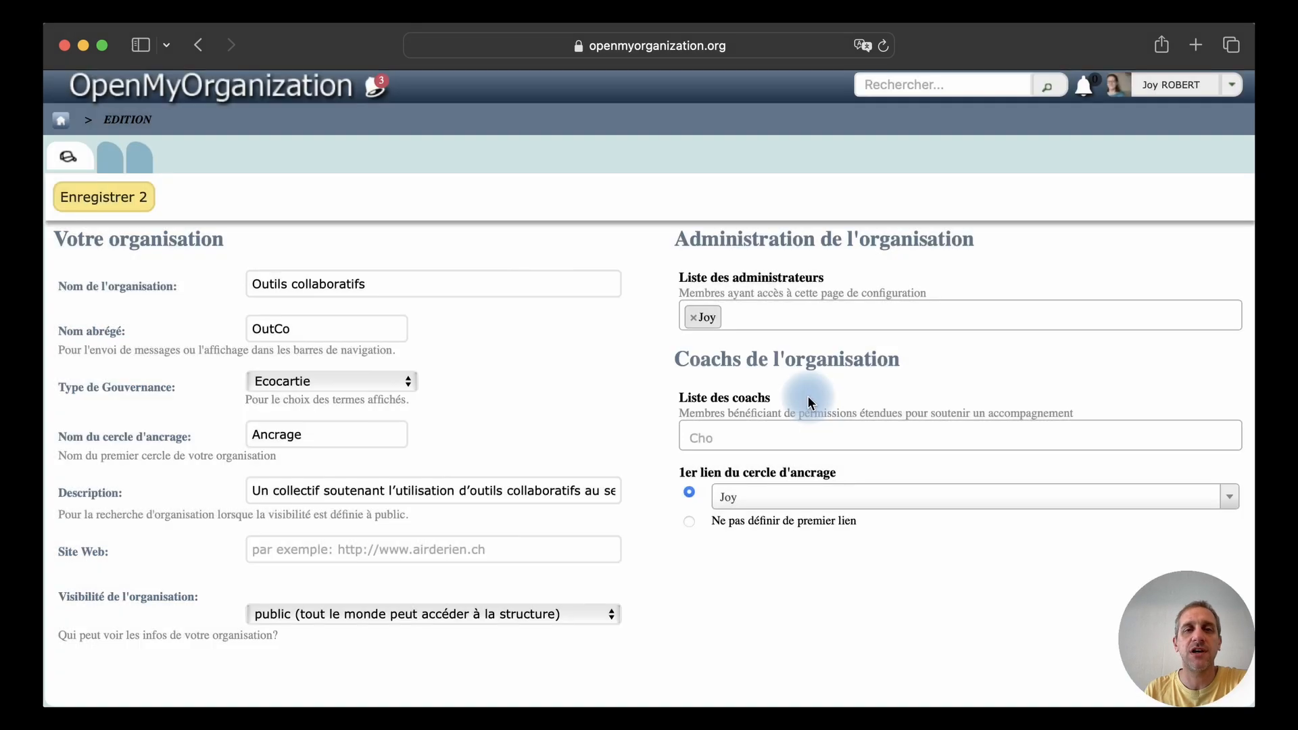
click(809, 397)
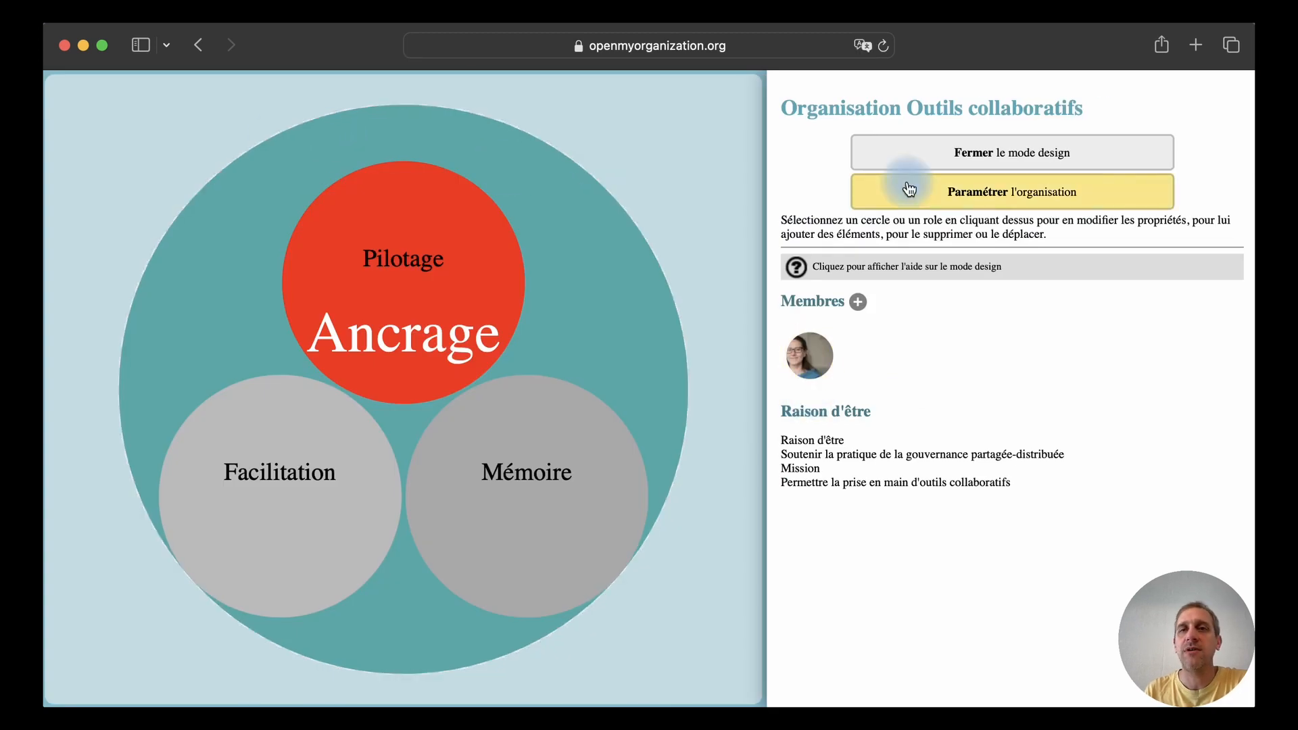
click(771, 44)
click(771, 44)
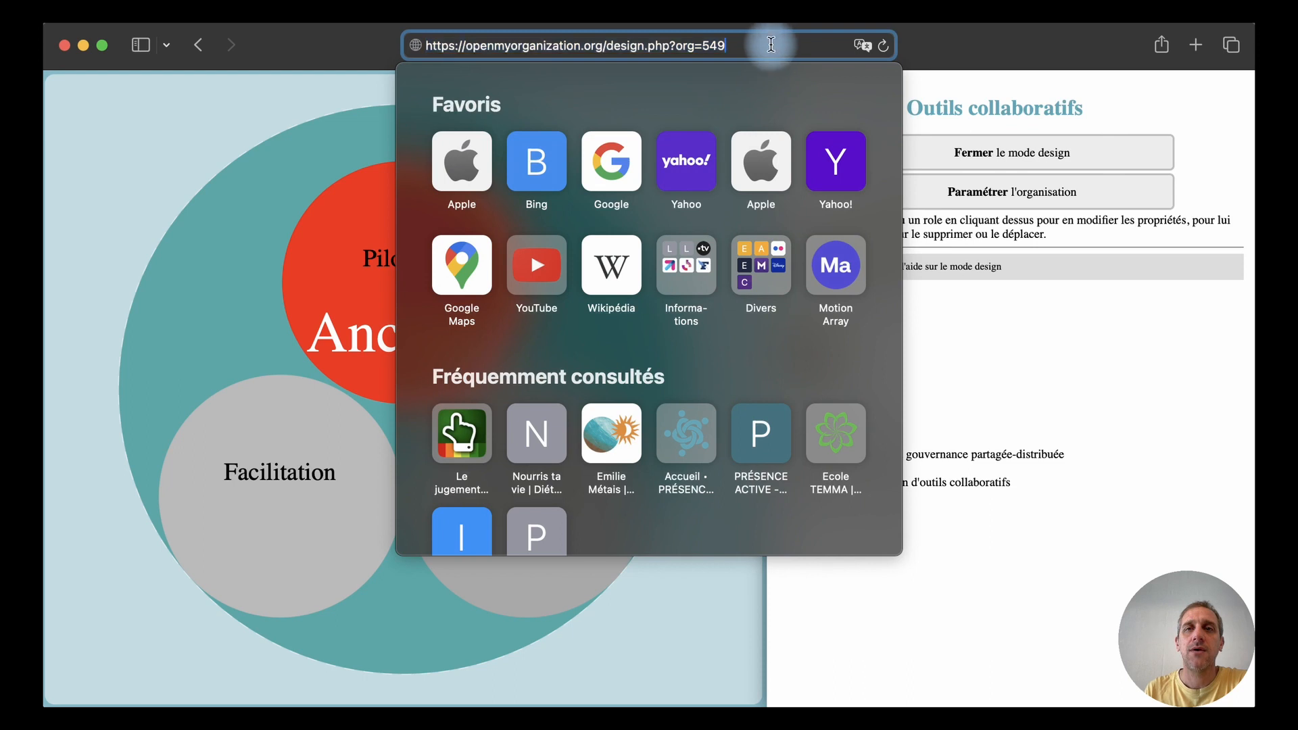
drag(771, 44, 611, 47)
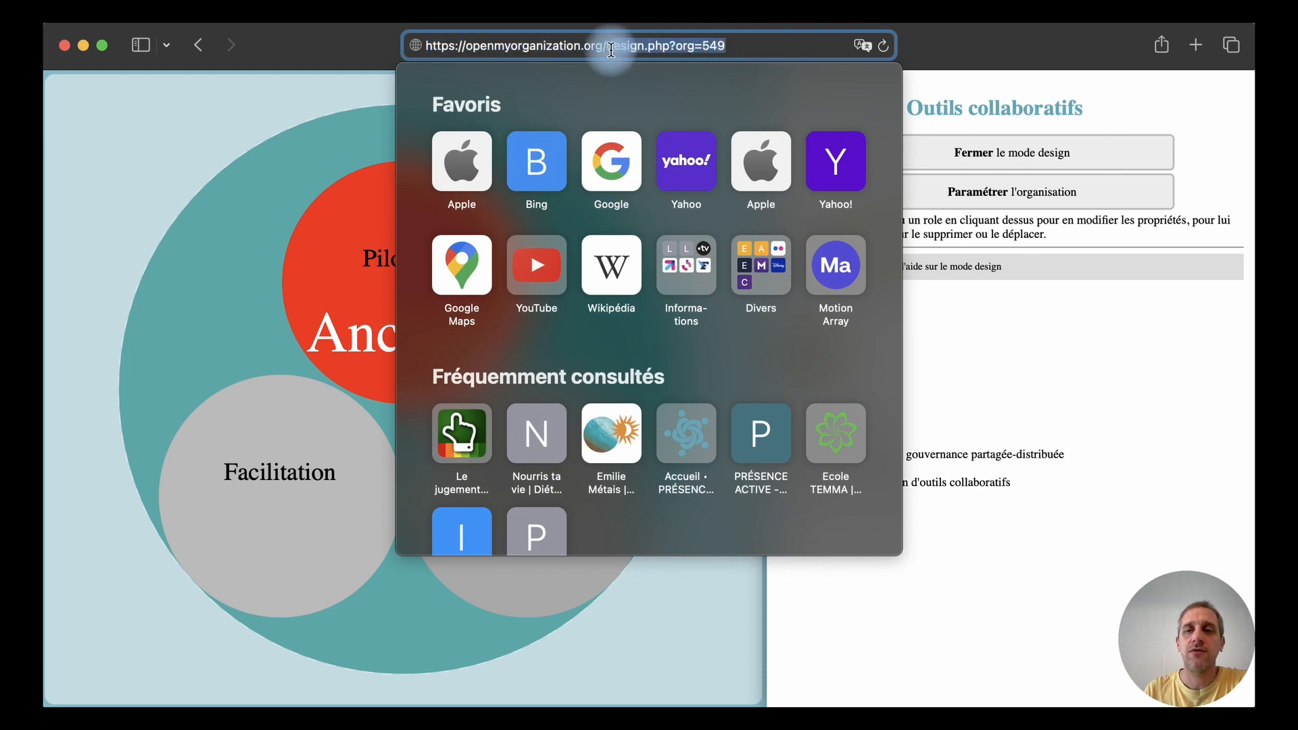
key(BackSpace)
key(BackSpace)
text($)
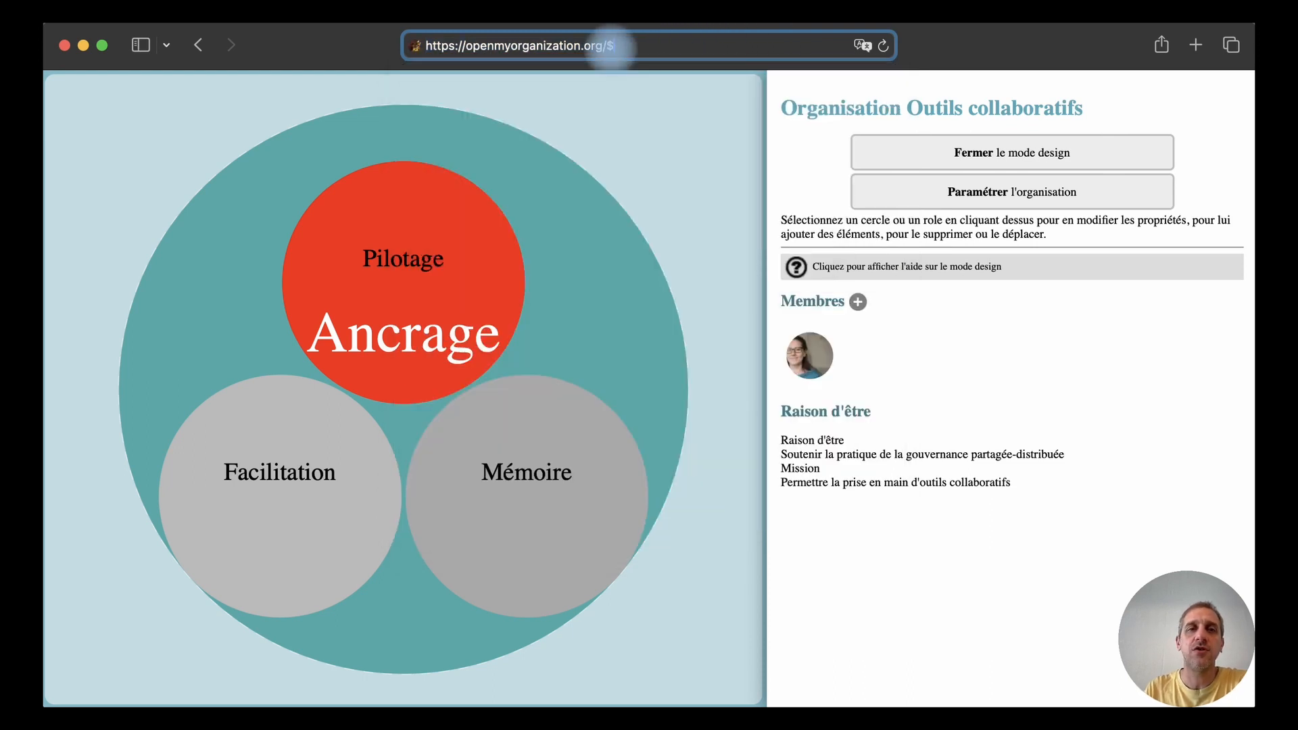
key(BackSpace)
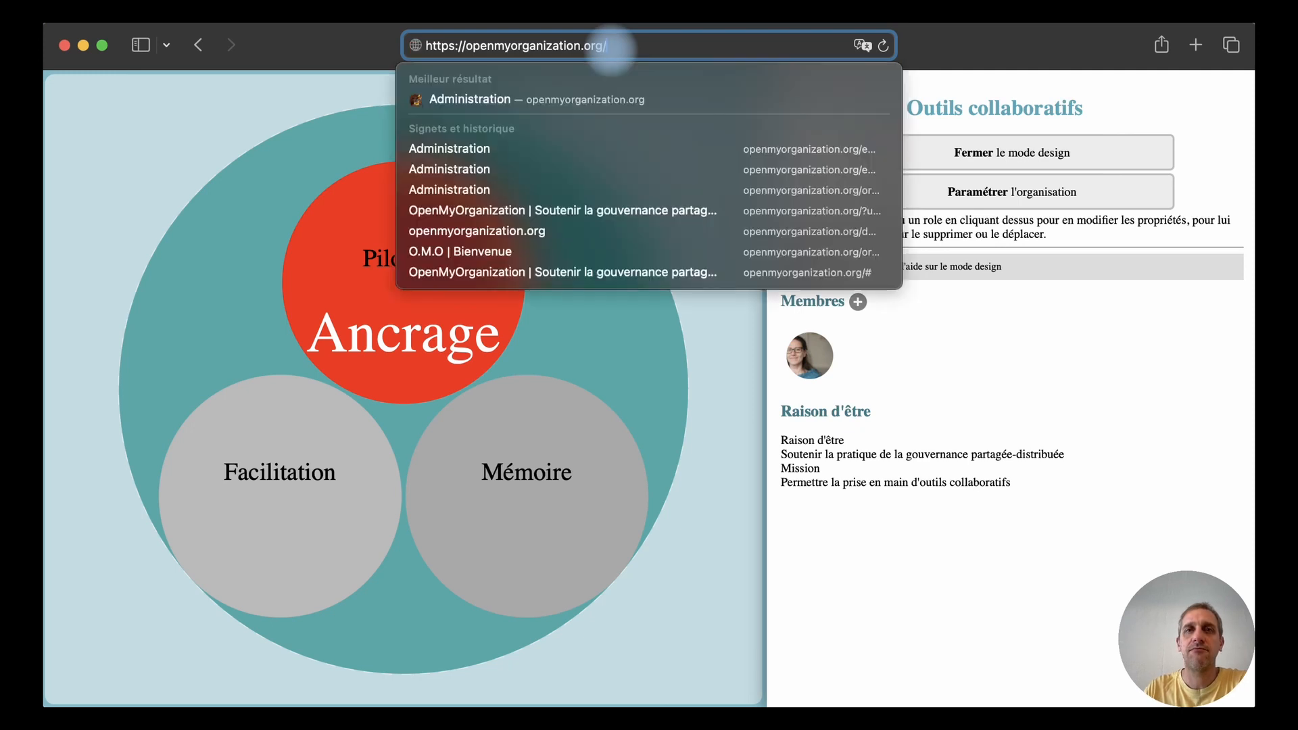
text($)
key(Return)
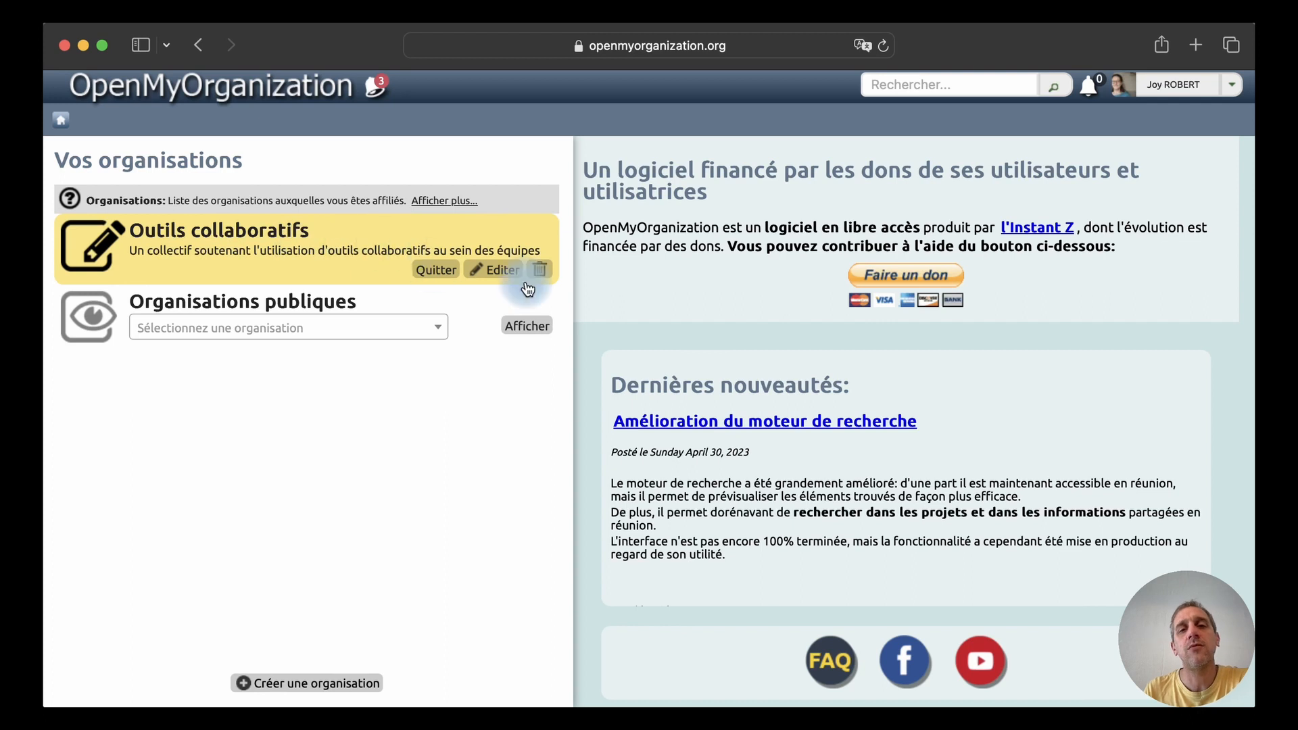
Open the organisation "Outils collaboratifs" from the home page and bring up its settings for editing
click(294, 245)
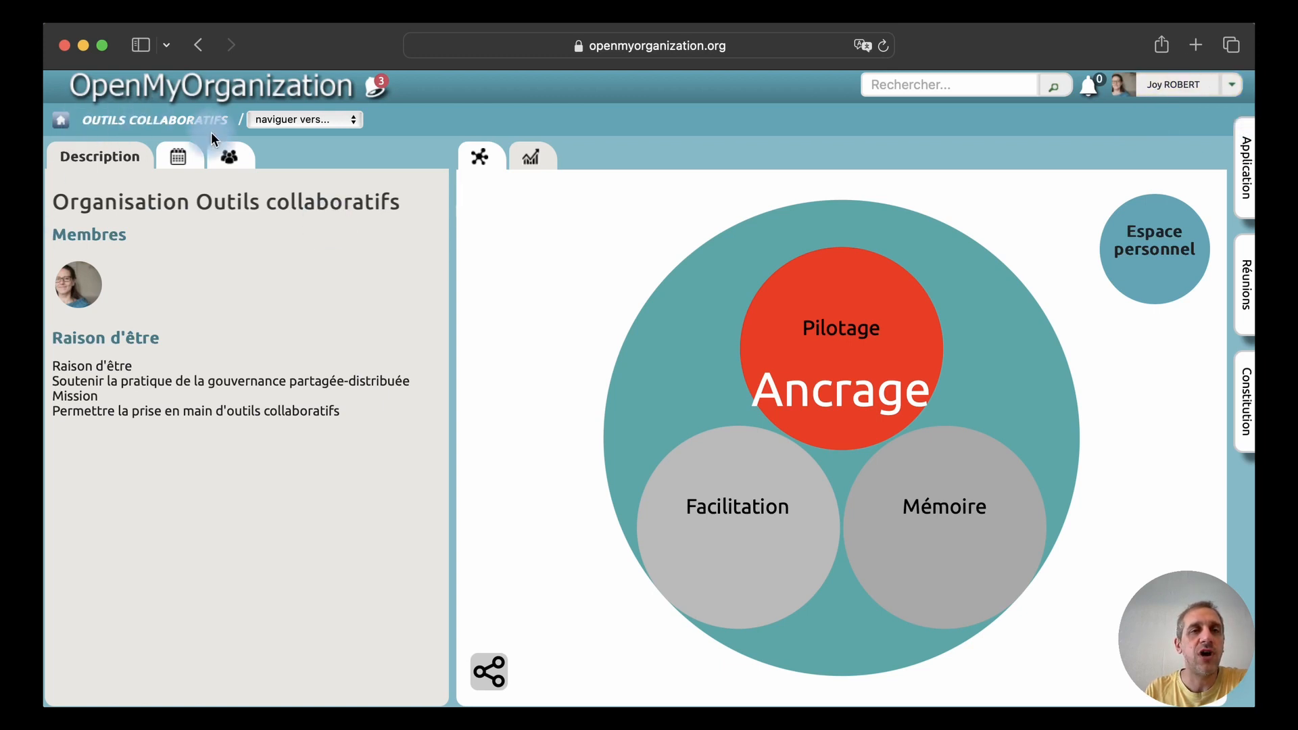
click(1233, 93)
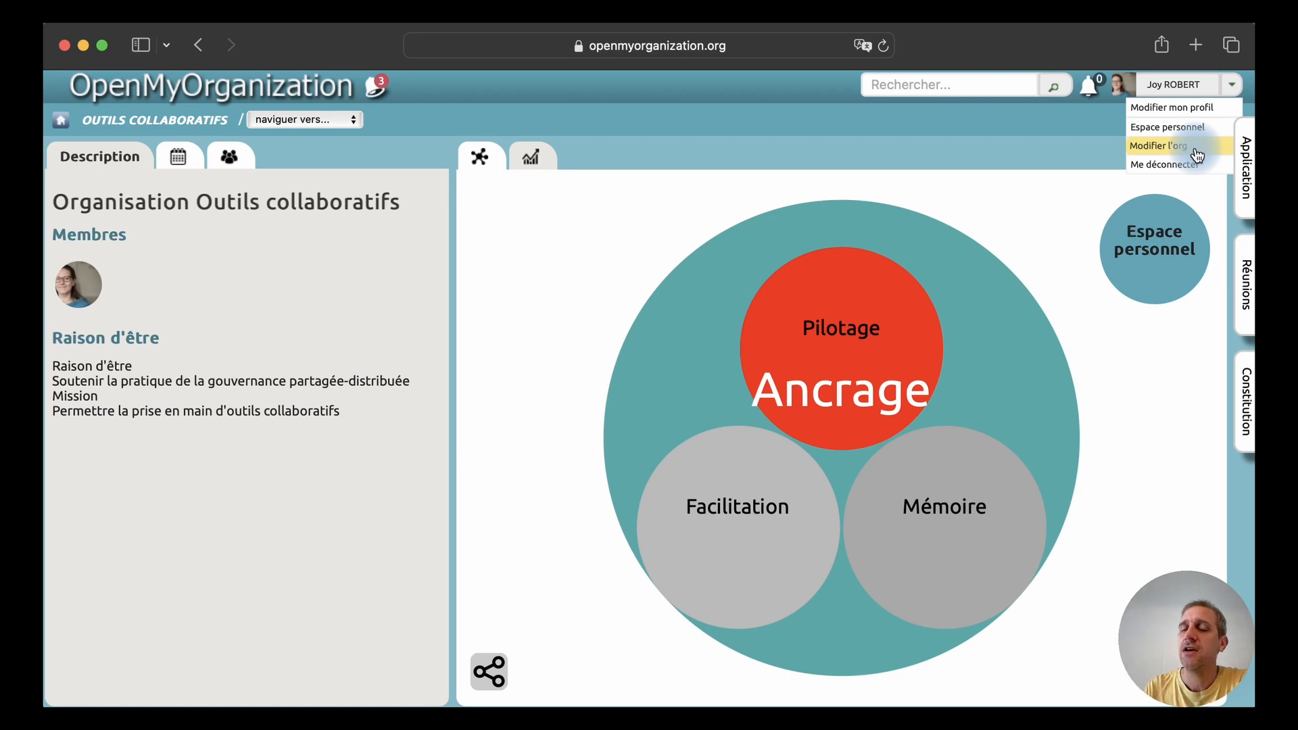
click(1197, 156)
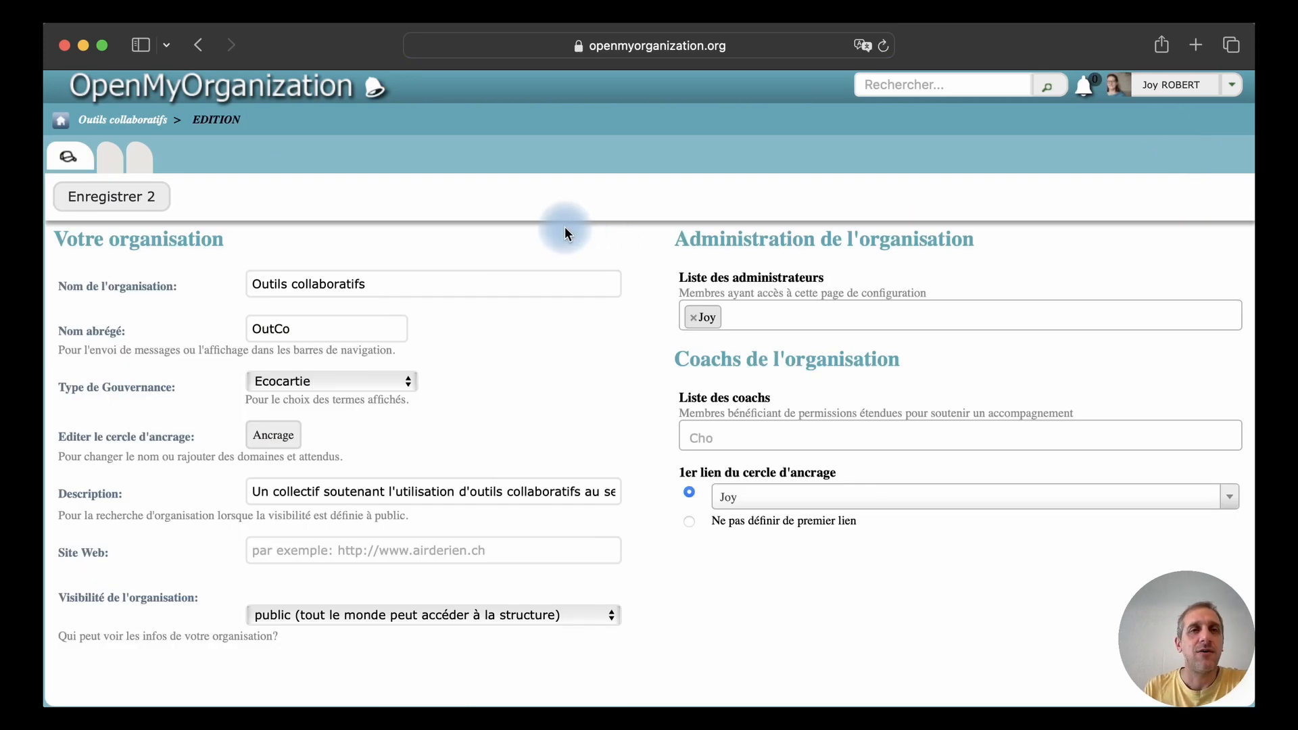
Examine the display preferences' choices for checklists, the holarchy and the circle parameters
click(112, 159)
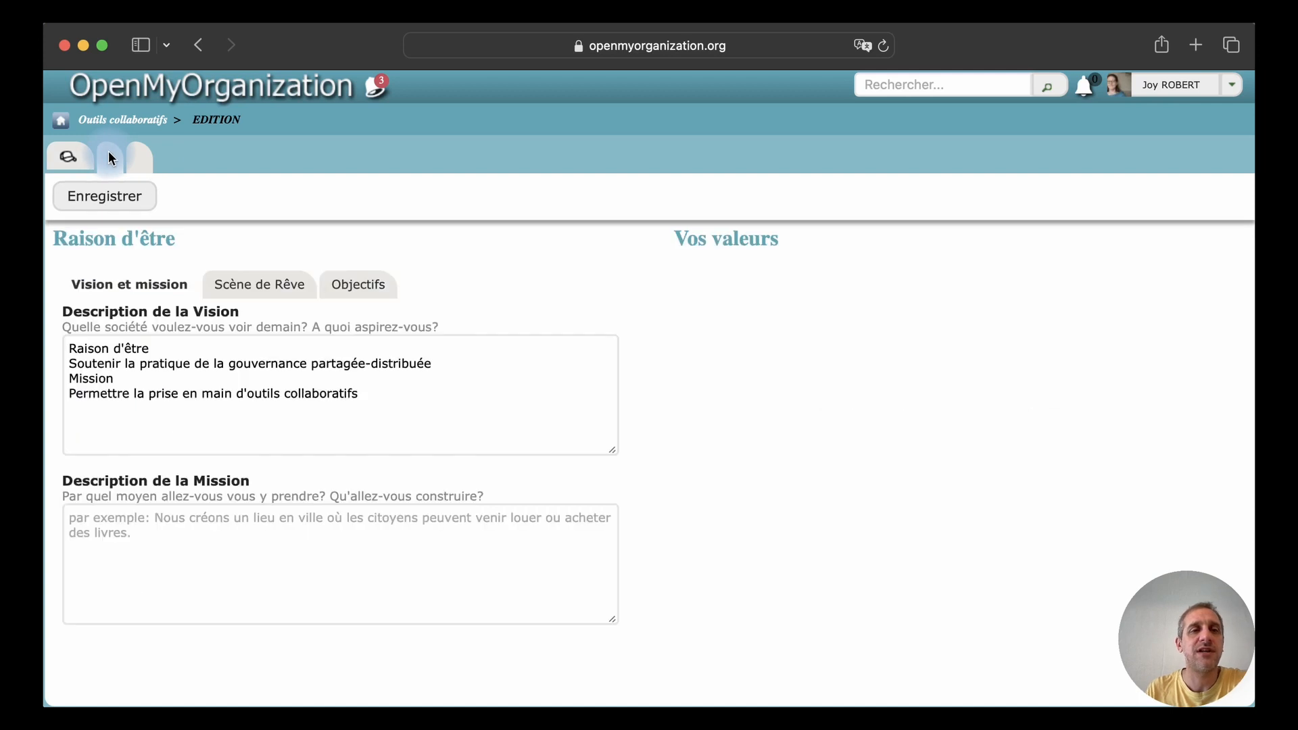
click(143, 158)
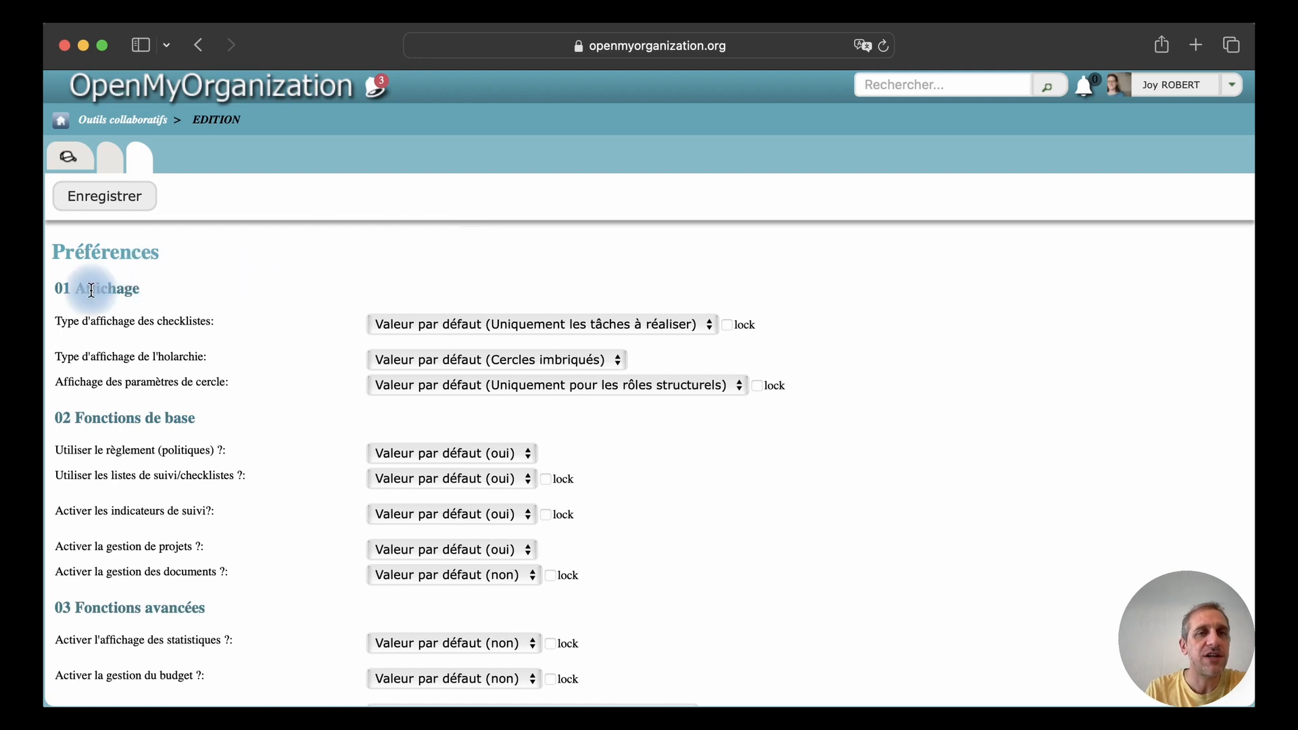
scroll(331, 267, down, 1)
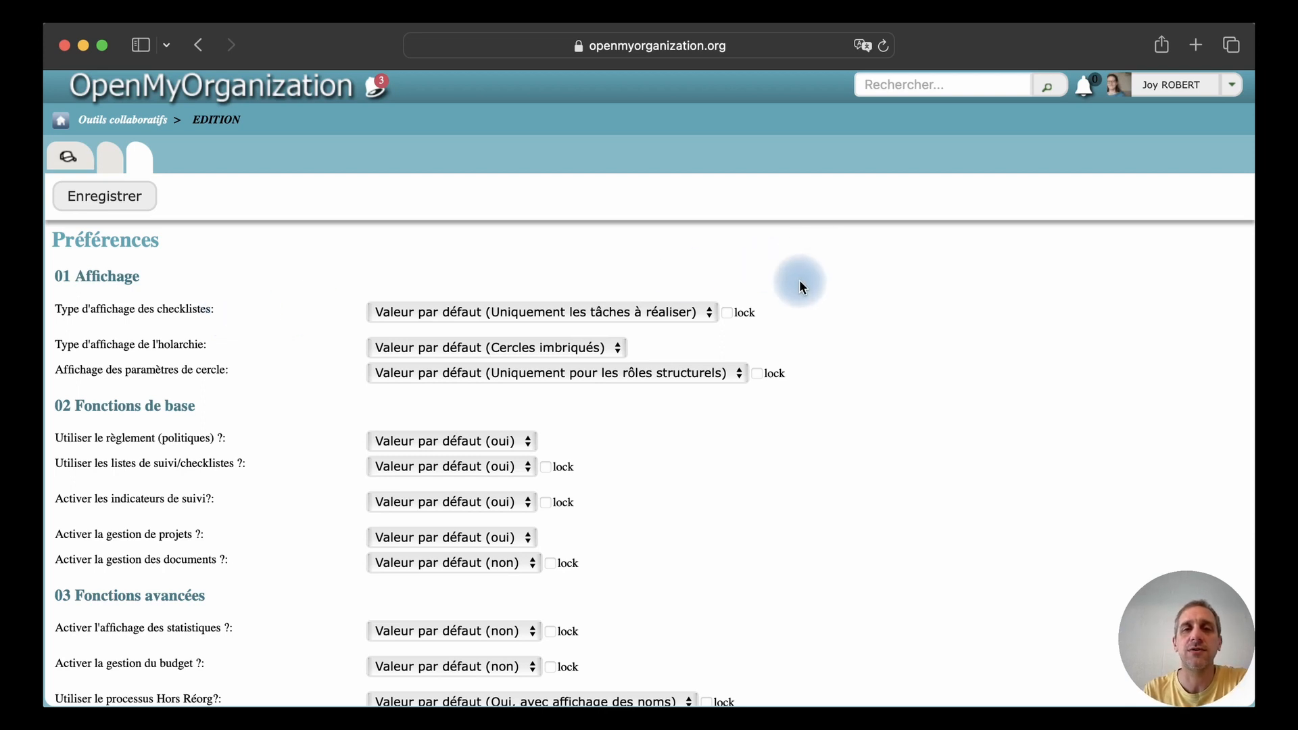
click(689, 318)
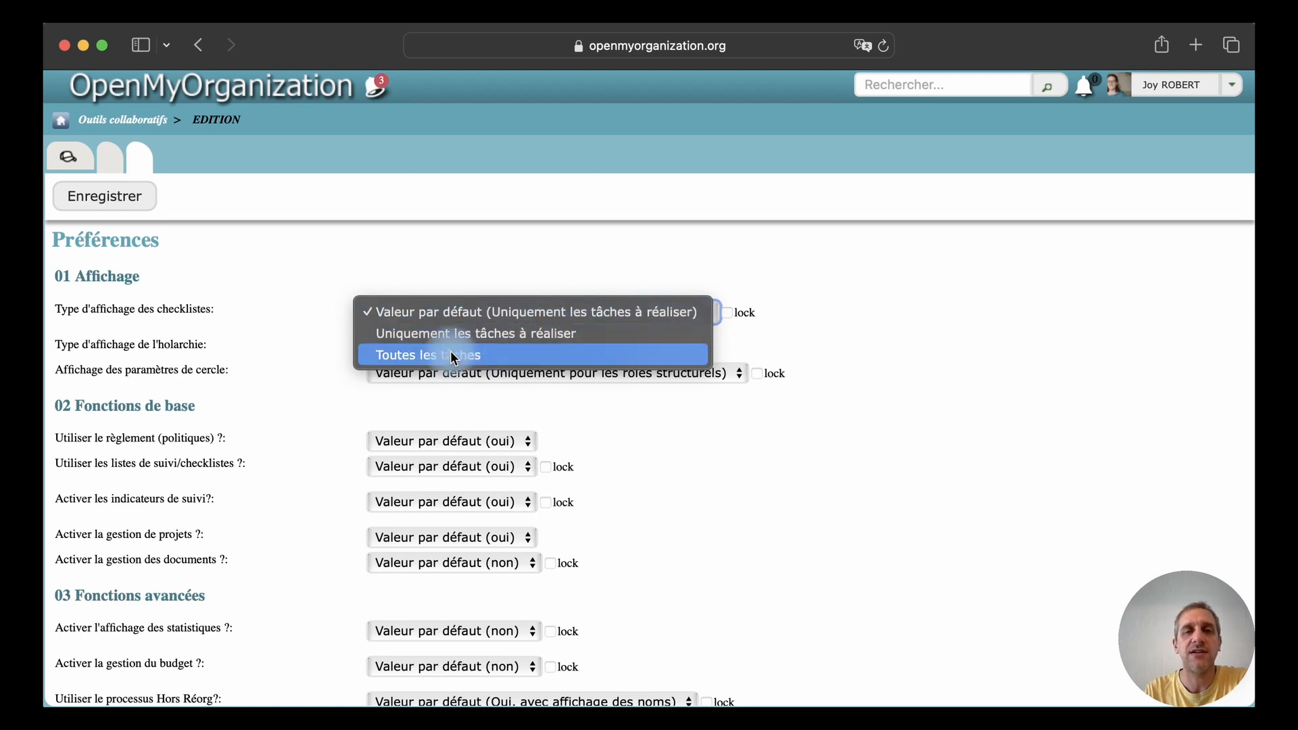
click(319, 283)
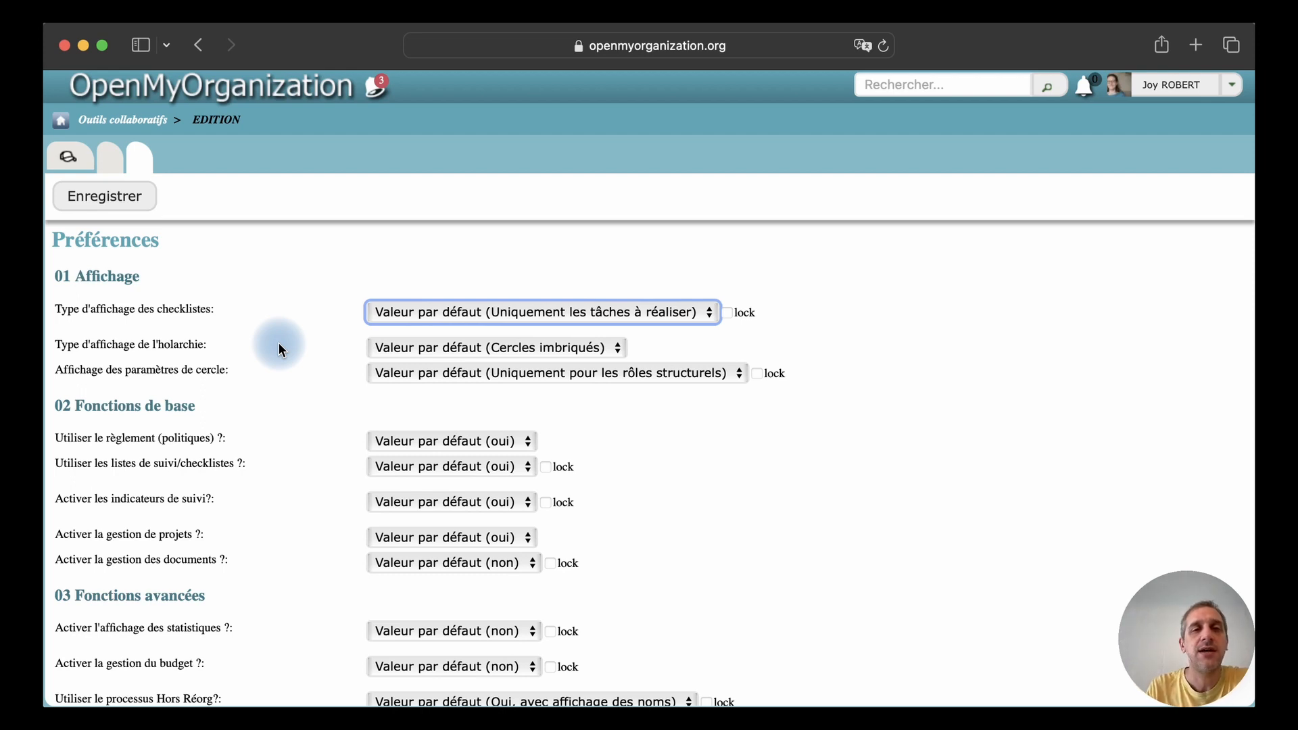
click(428, 348)
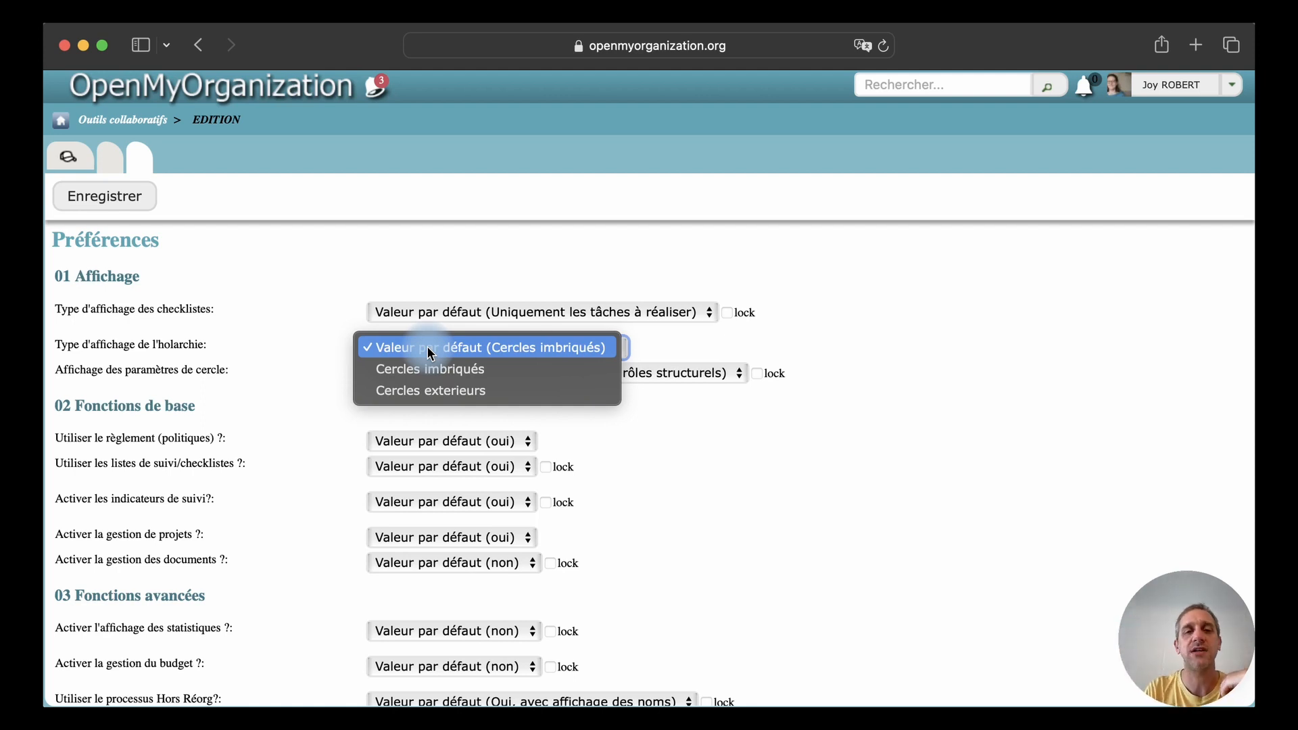
click(293, 336)
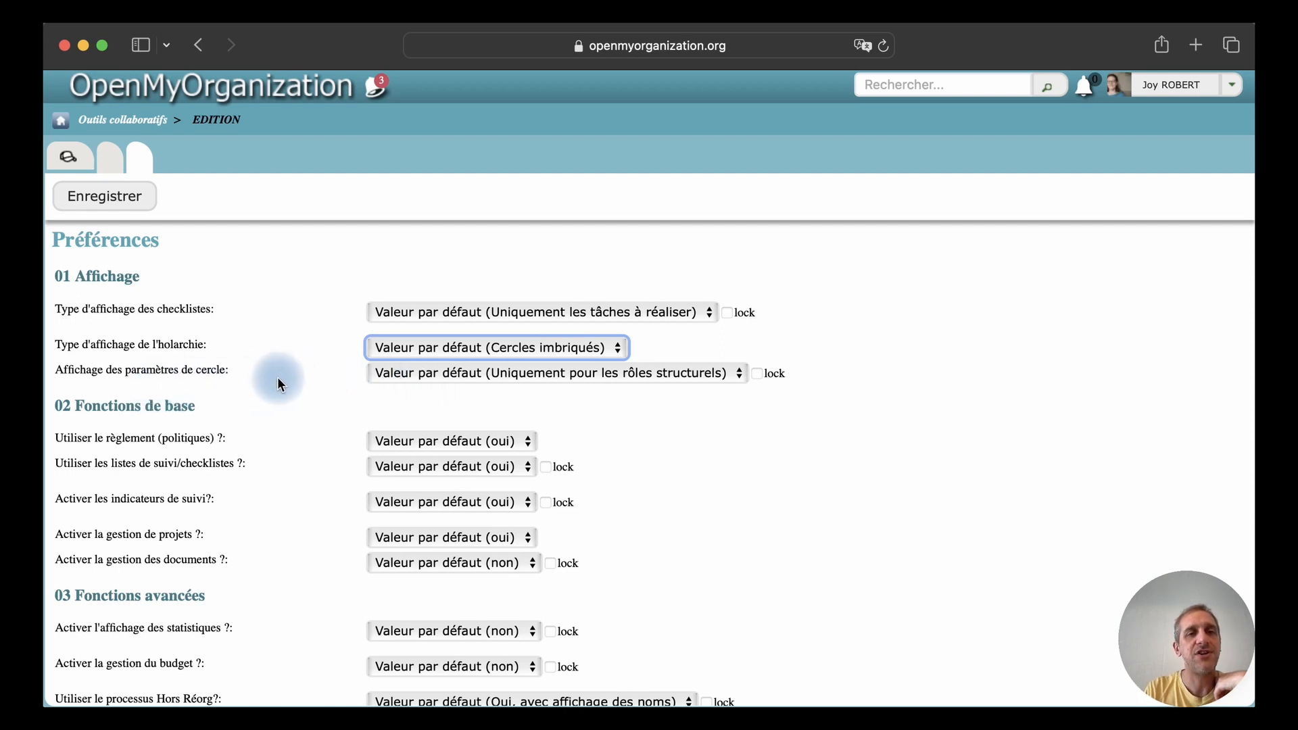
click(429, 373)
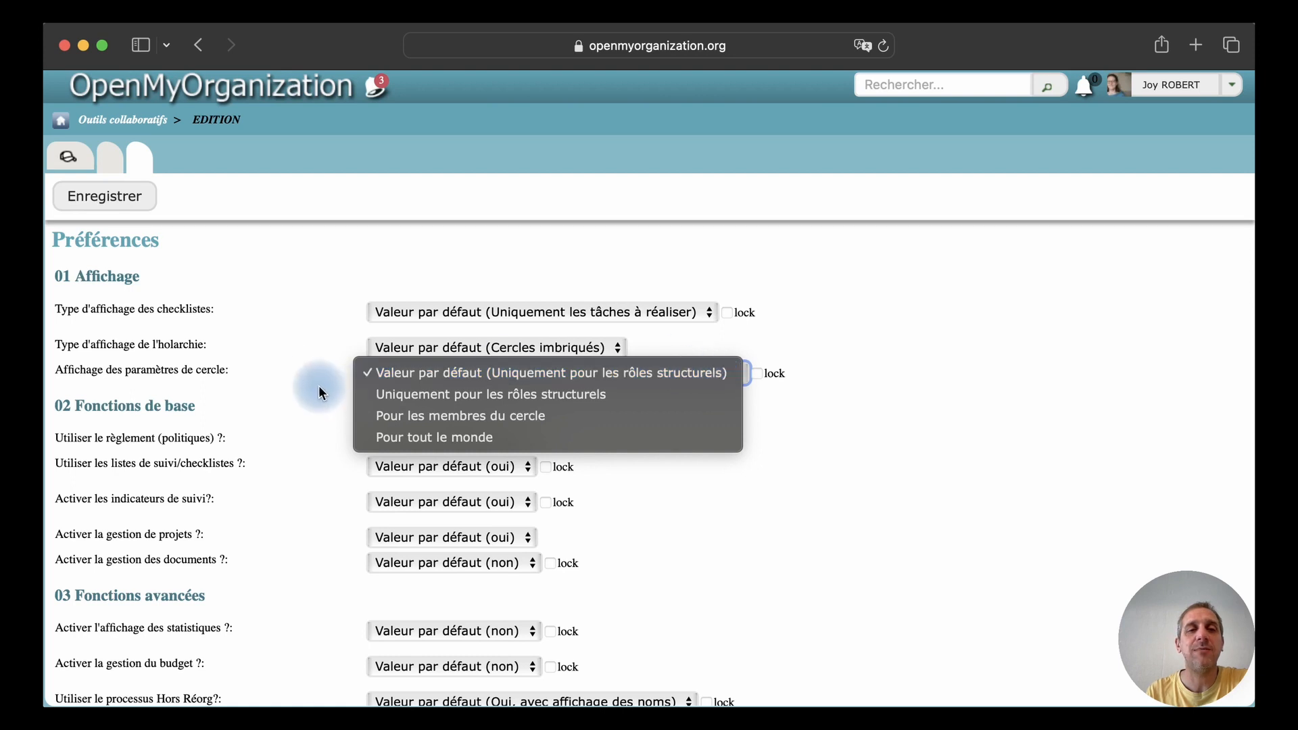
click(302, 369)
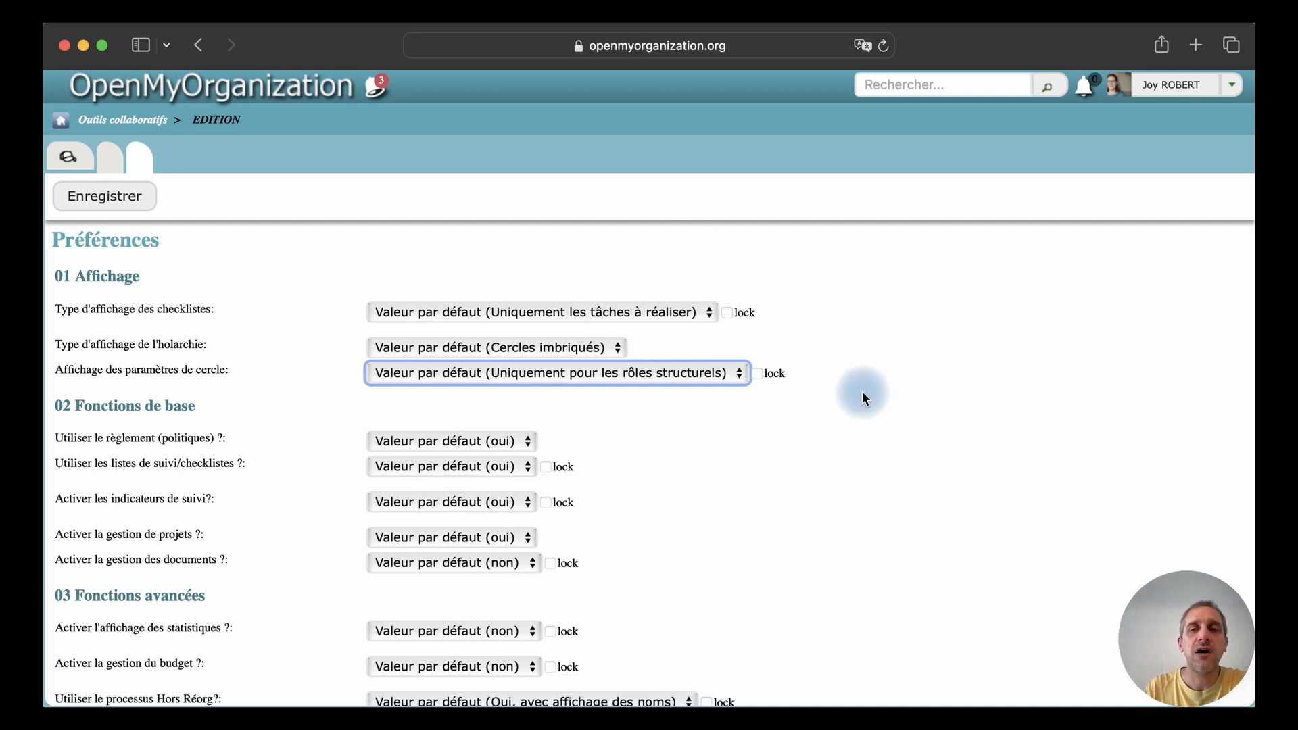
Try locking the checklist display and circle parameter display preferences, and remove both locks again
click(728, 313)
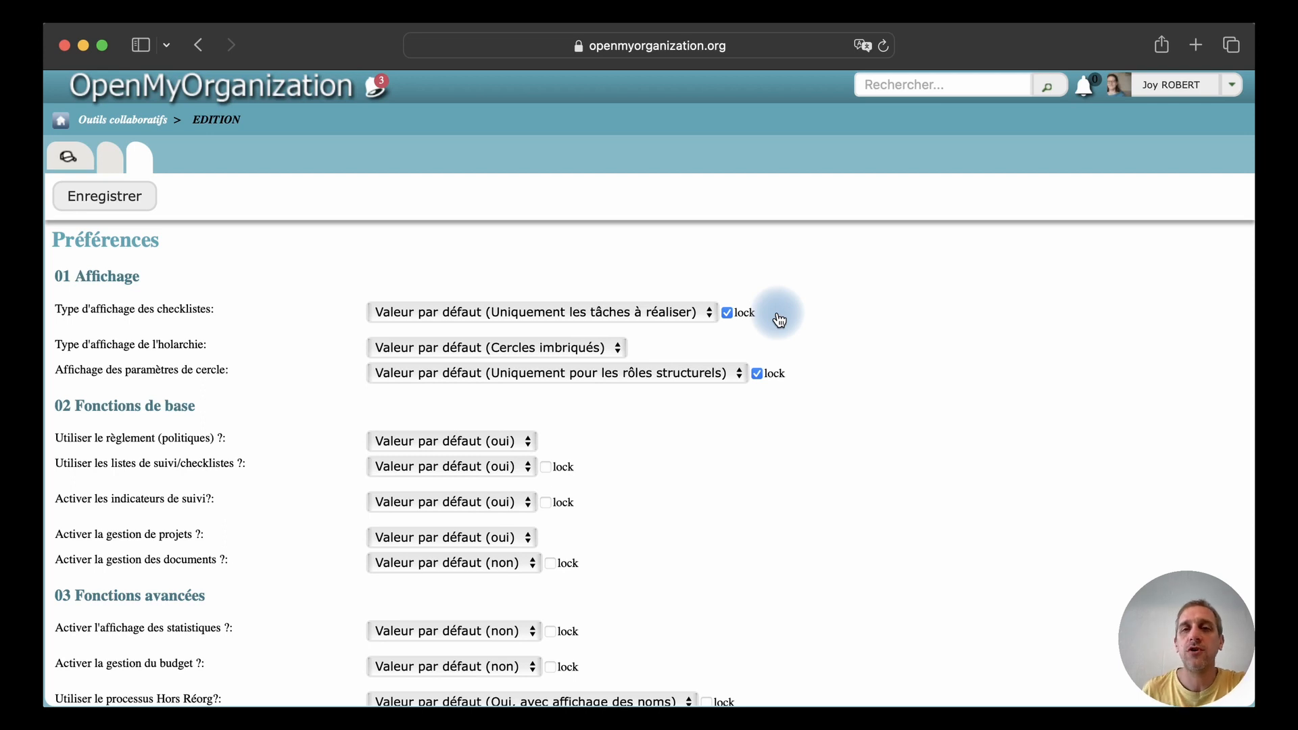
click(727, 312)
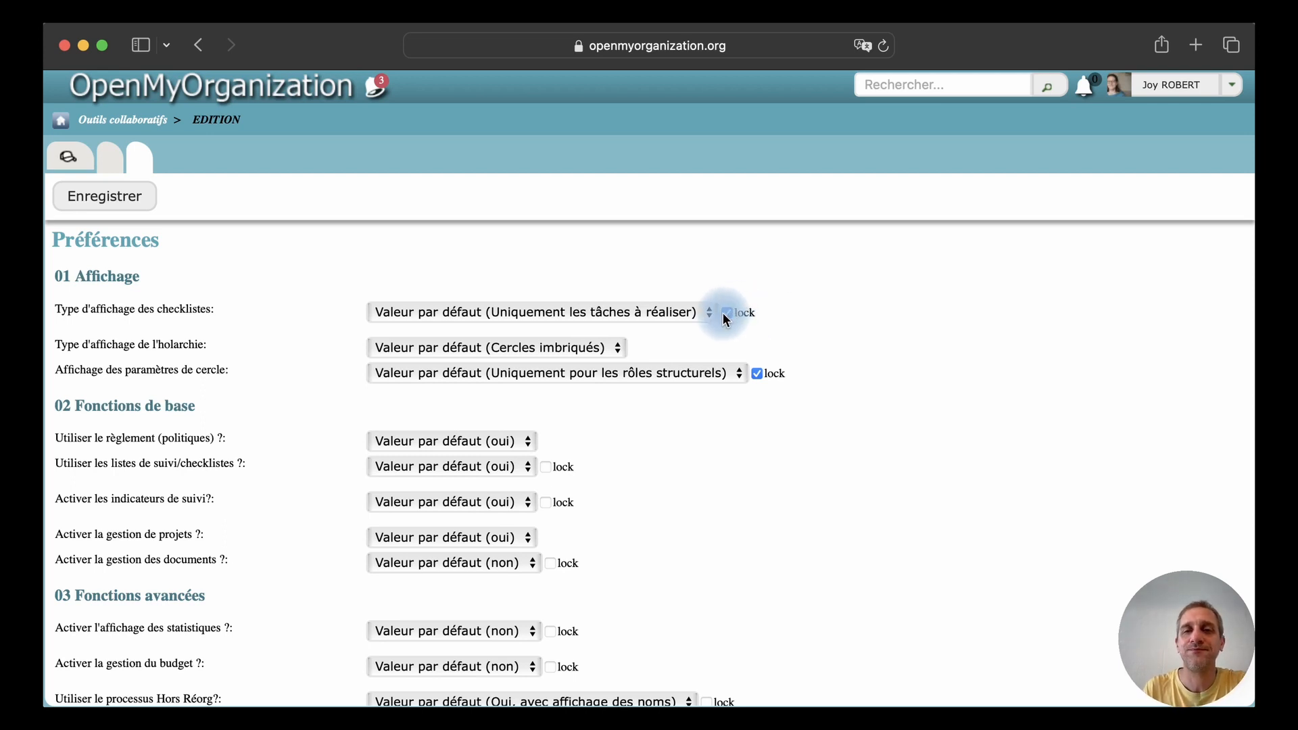
click(758, 373)
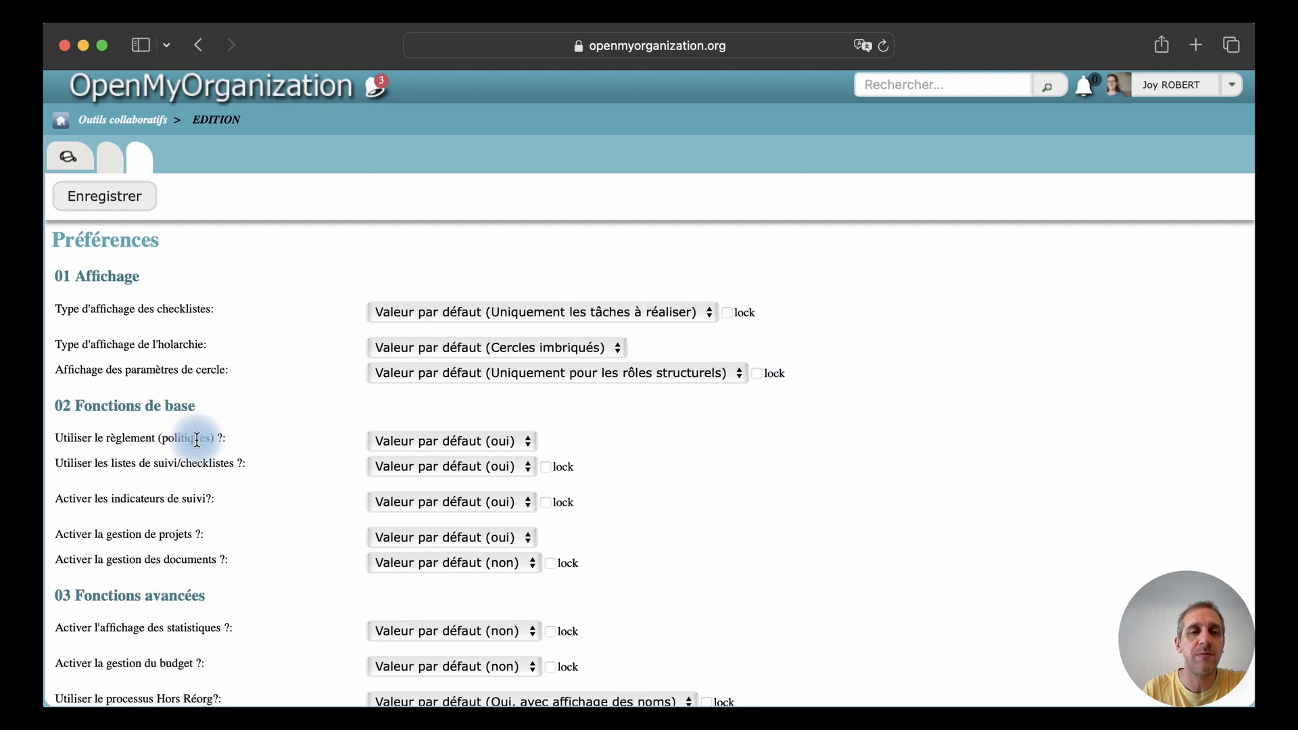
Examine the basic function choices for policies, checklists, tracking indicators, project management and document management
scroll(280, 420, down, 2)
scroll(280, 419, down, 1)
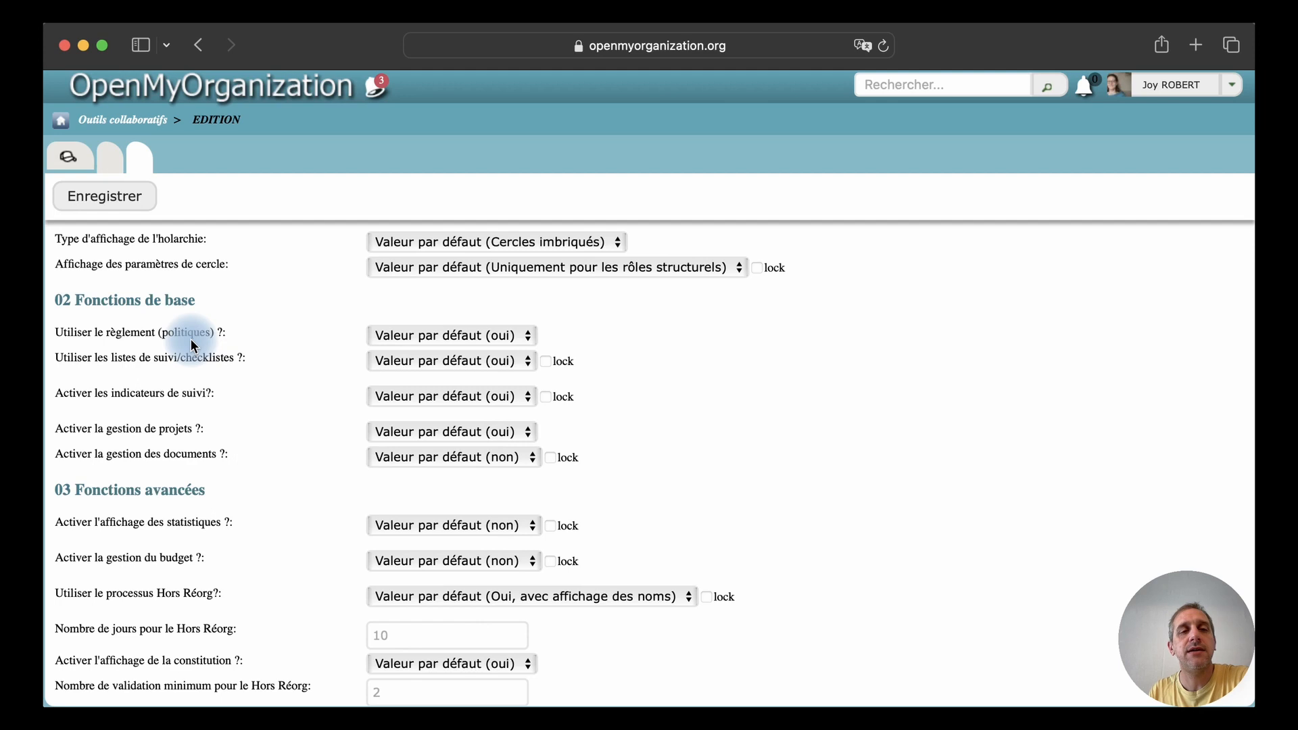
click(508, 339)
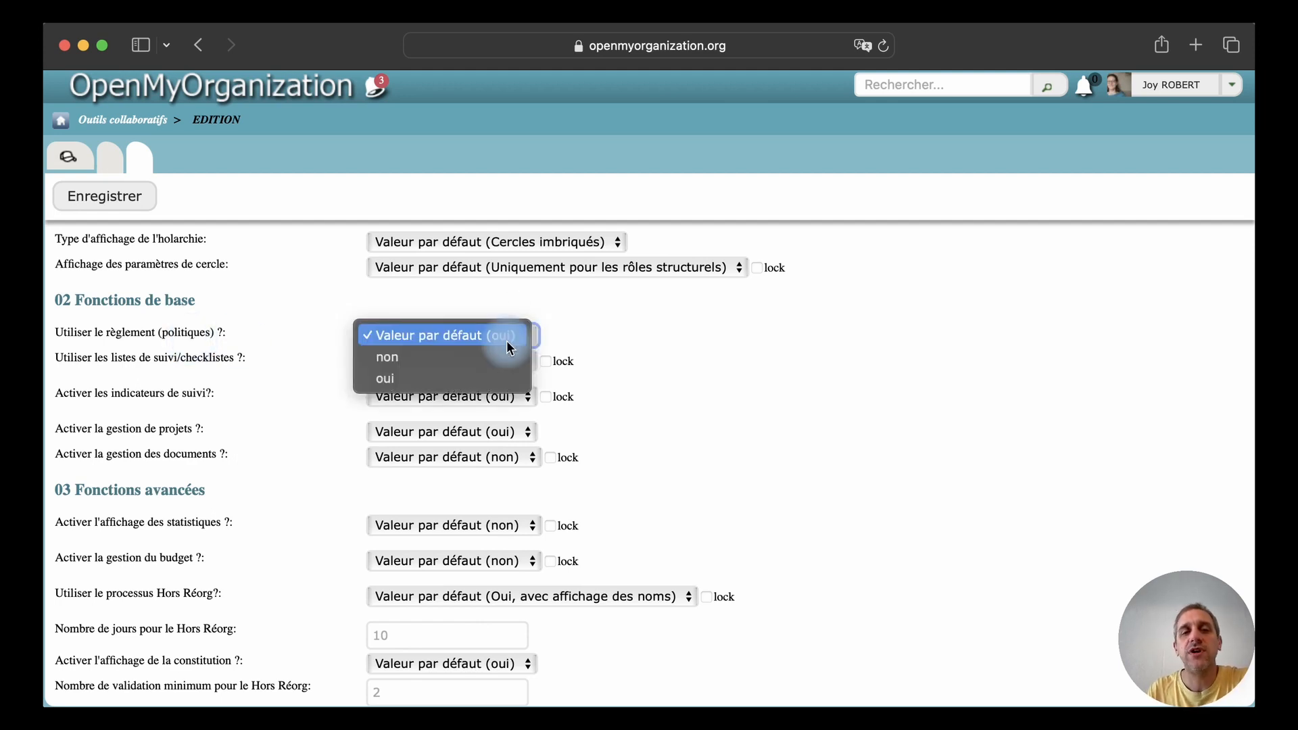
click(301, 322)
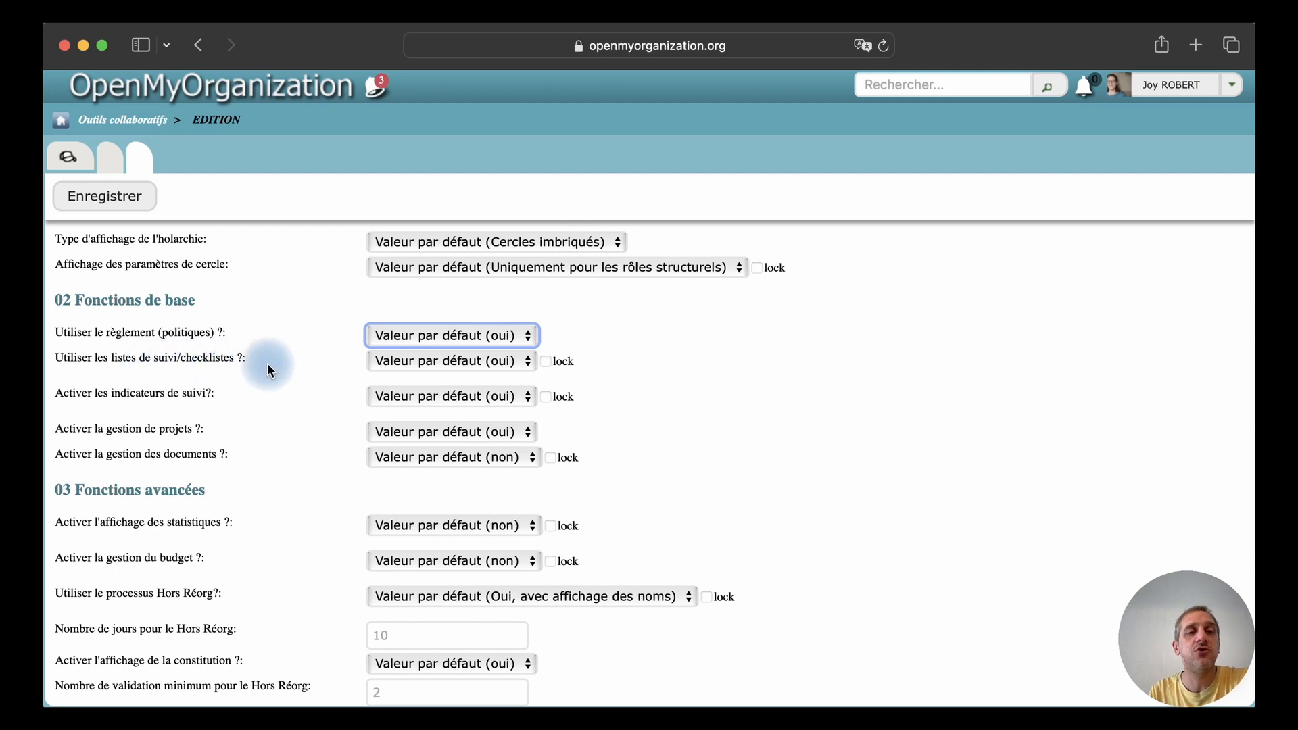
click(428, 366)
click(321, 363)
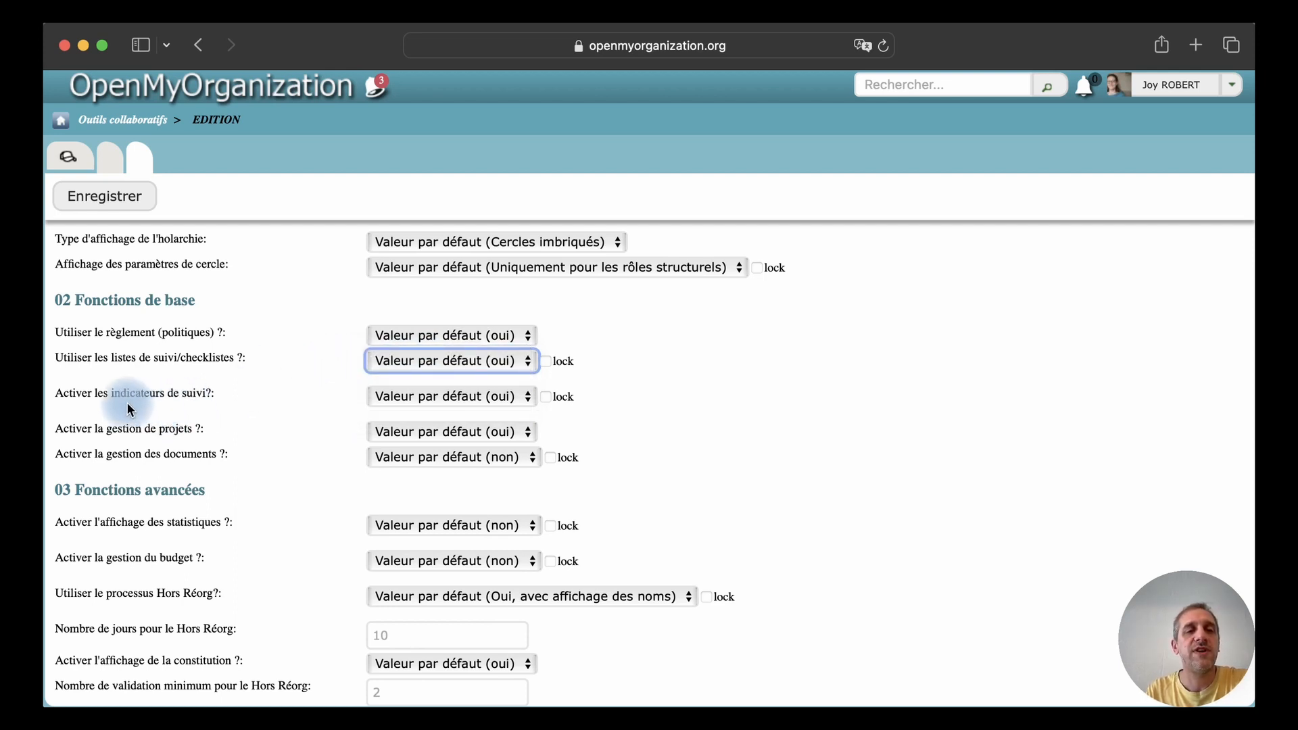
click(391, 404)
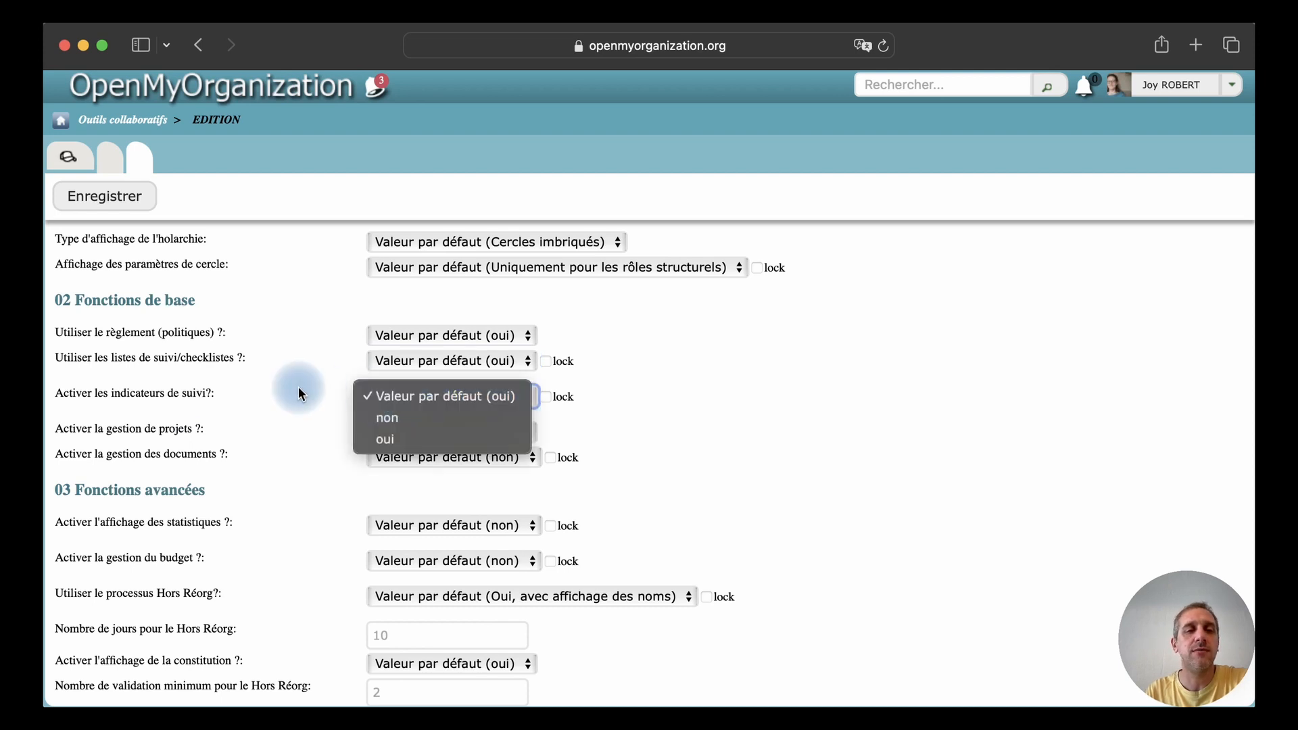
click(284, 419)
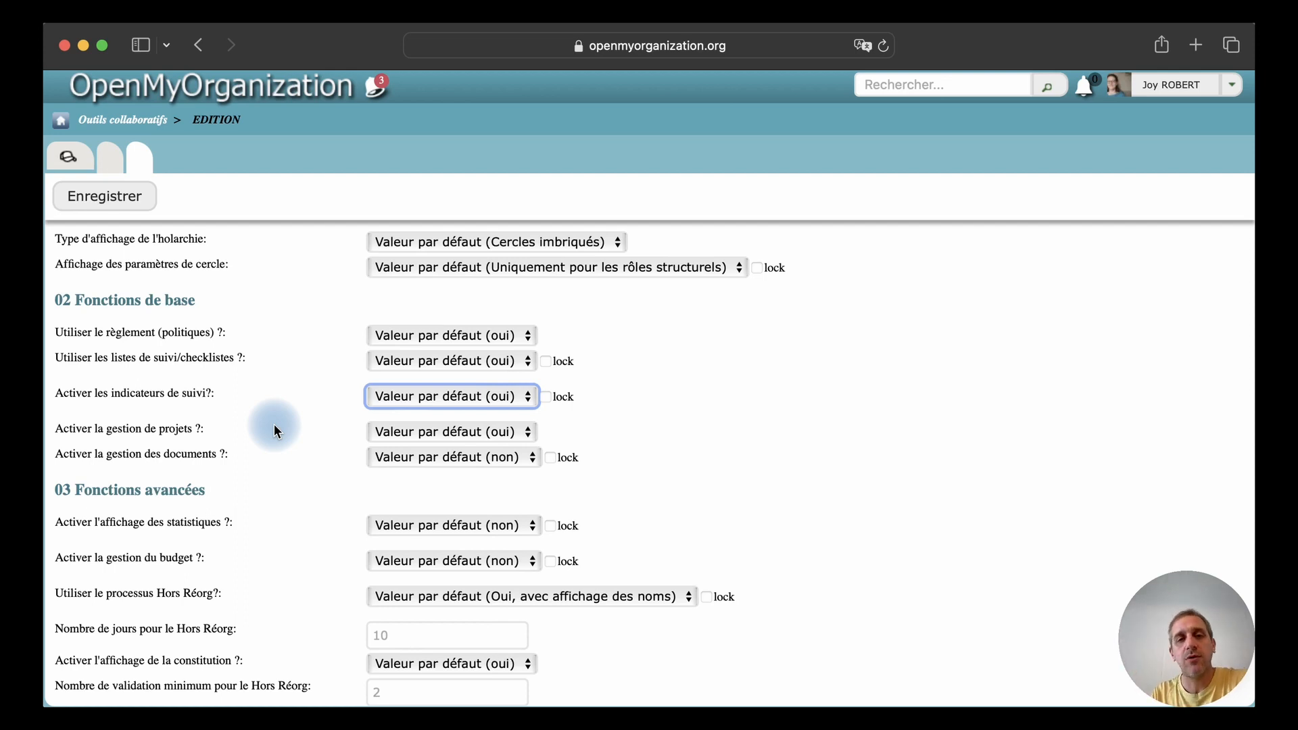
click(399, 432)
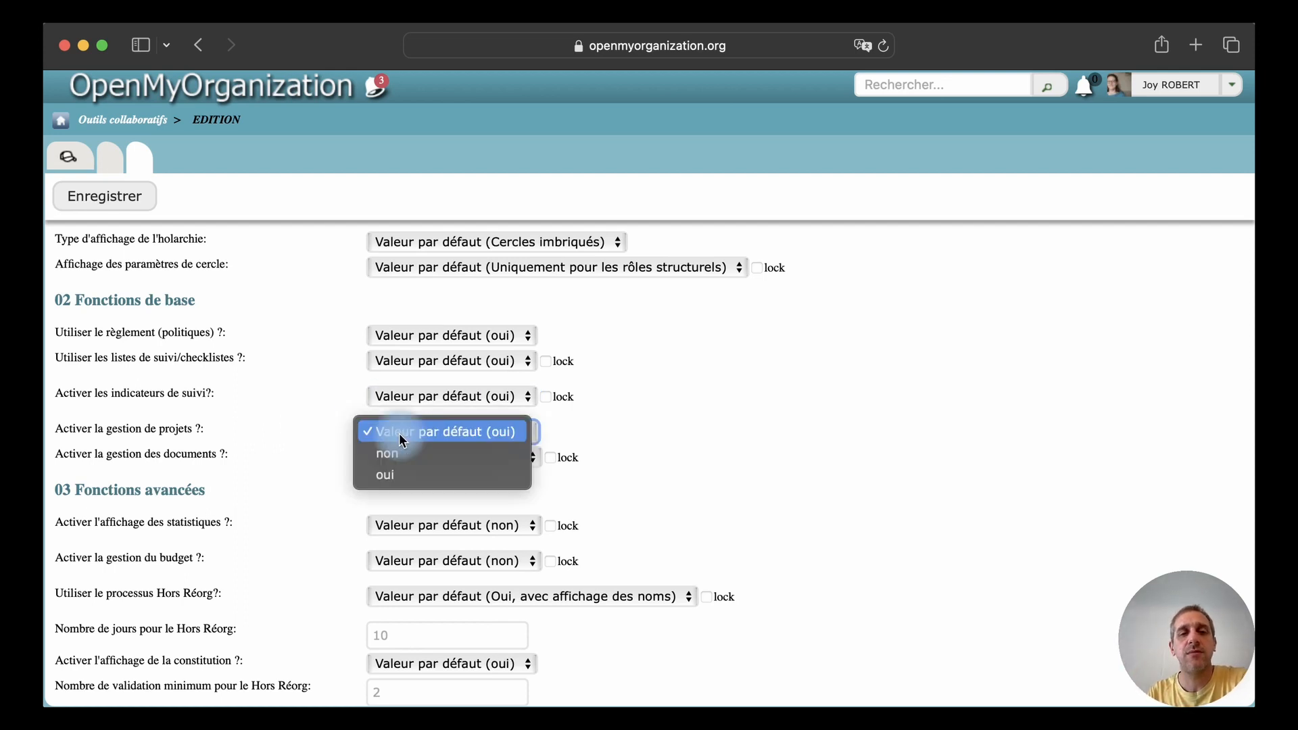
click(293, 422)
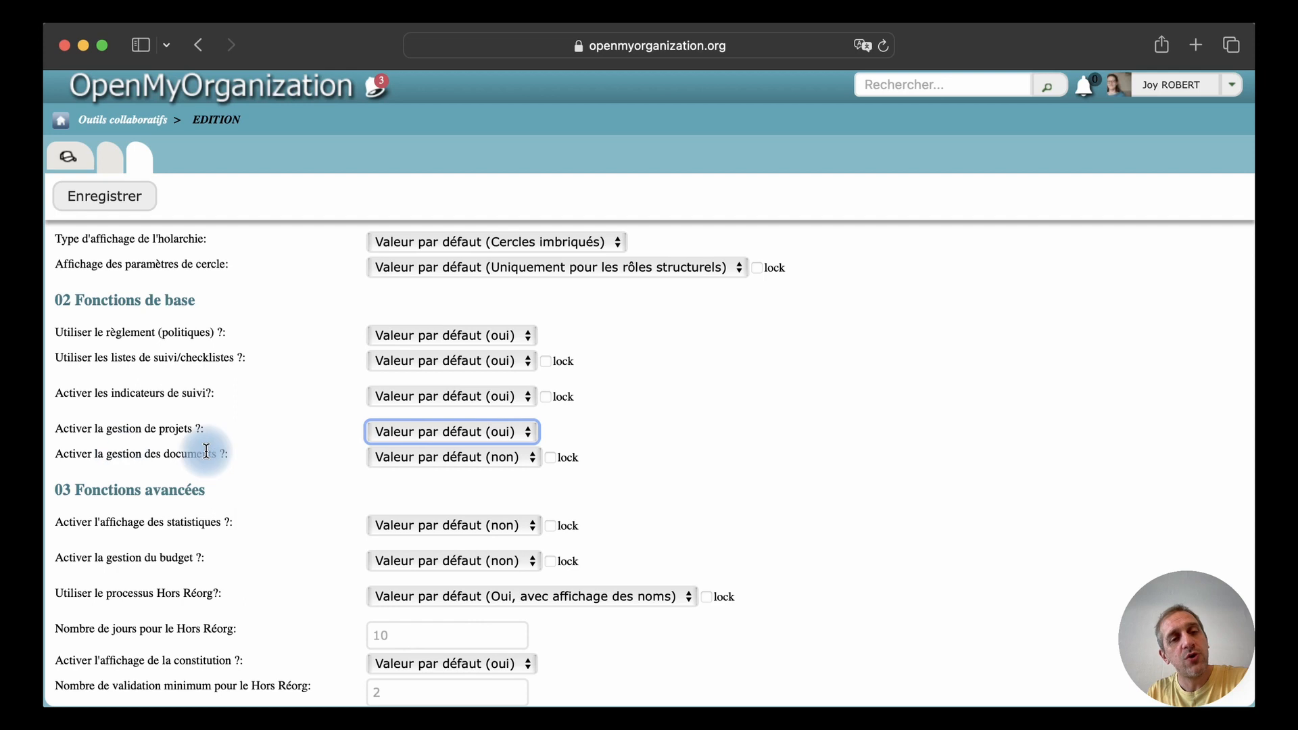
click(417, 462)
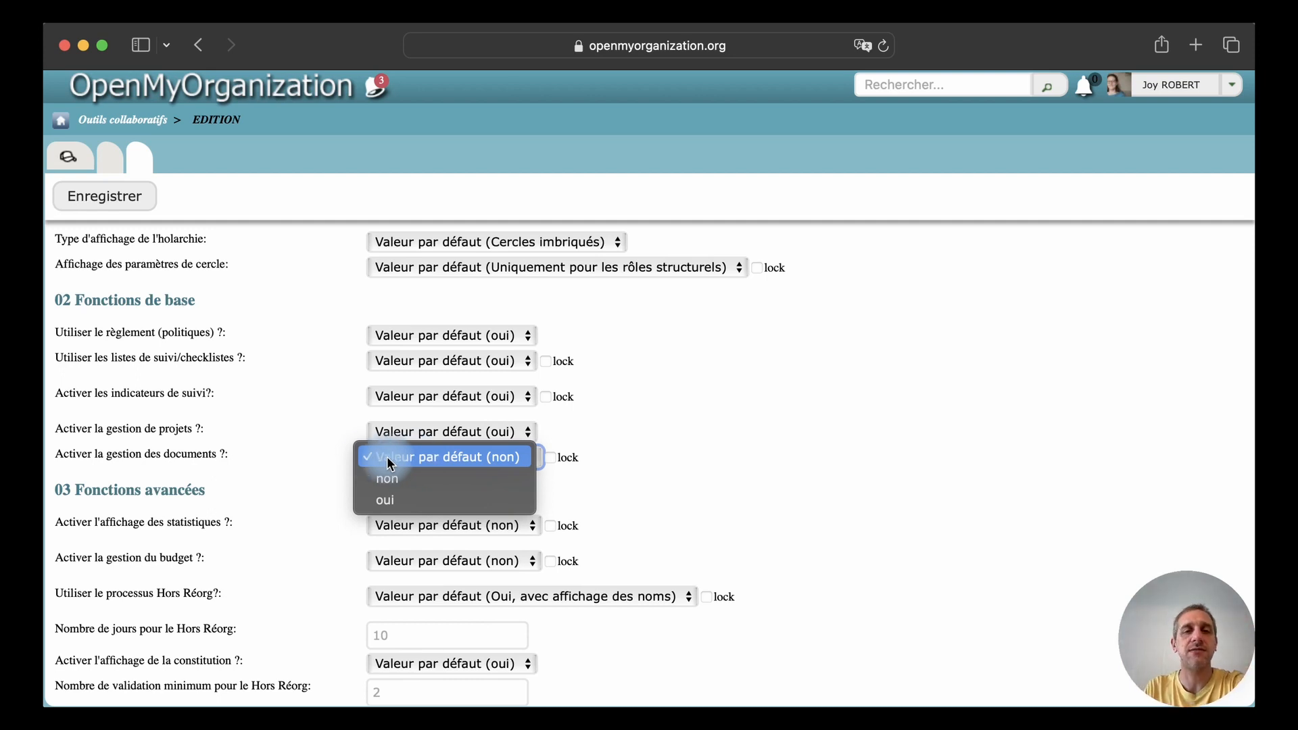
click(313, 459)
Examine the advanced function choices for statistics display, budget management and the Hors Réorg process
scroll(313, 458, down, 4)
scroll(313, 463, down, 3)
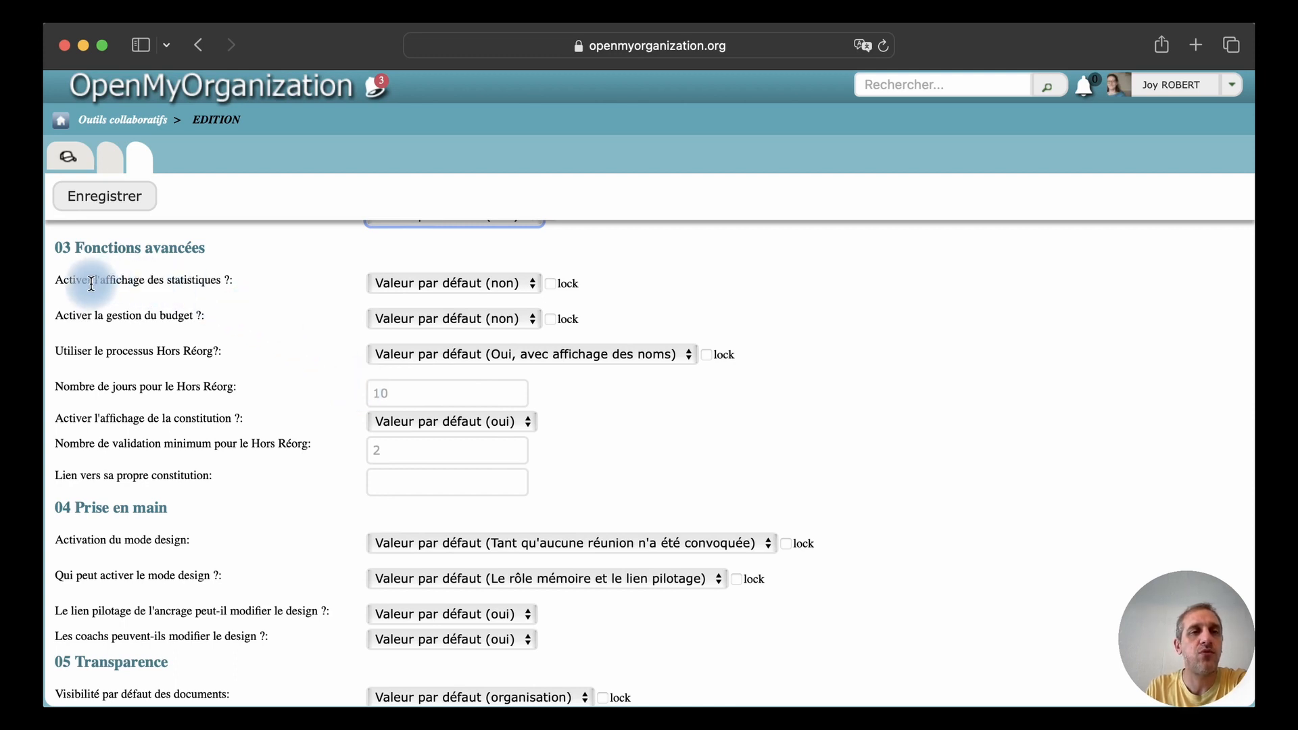
click(481, 282)
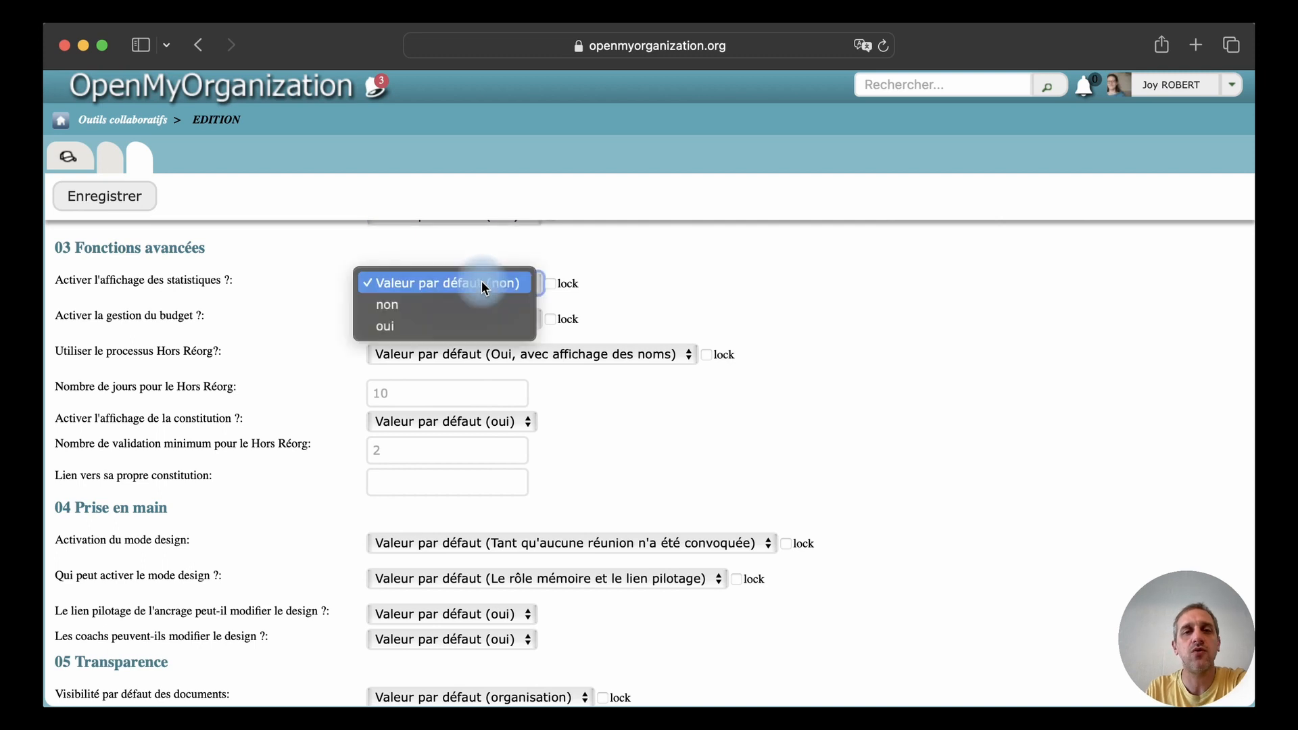
click(279, 274)
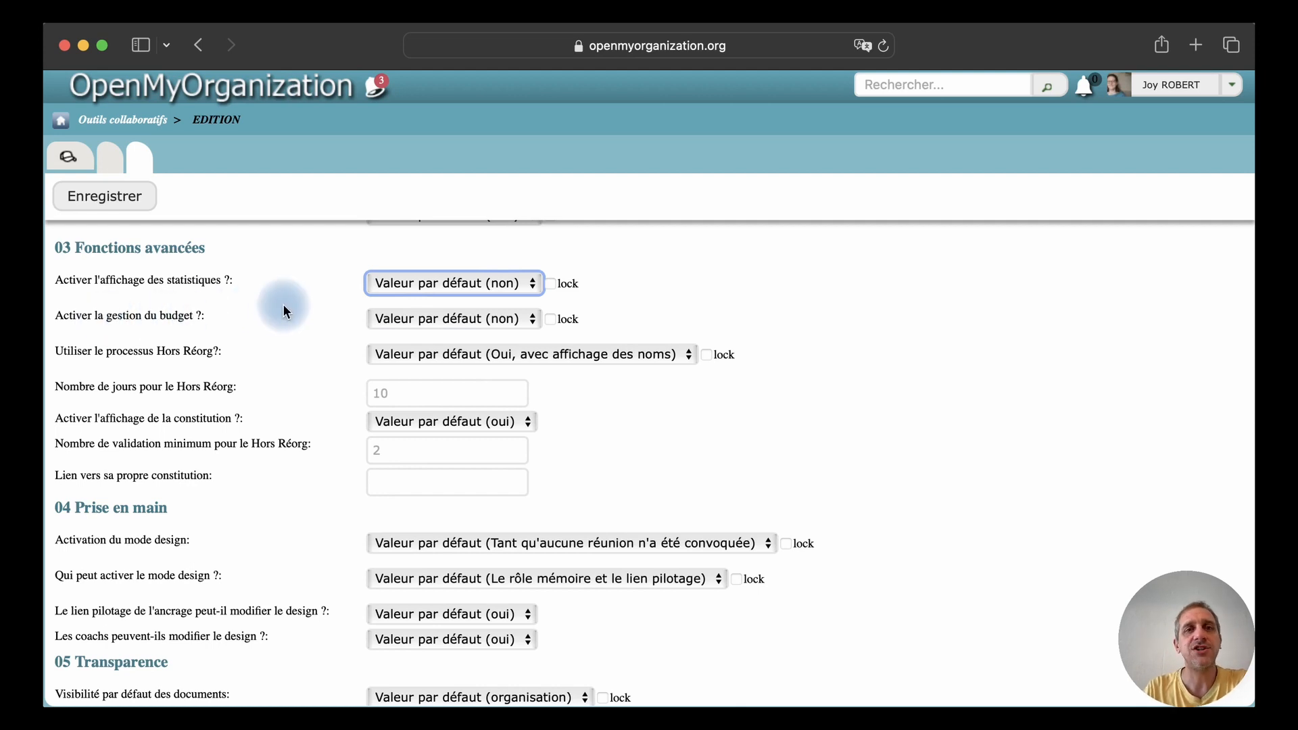
click(384, 315)
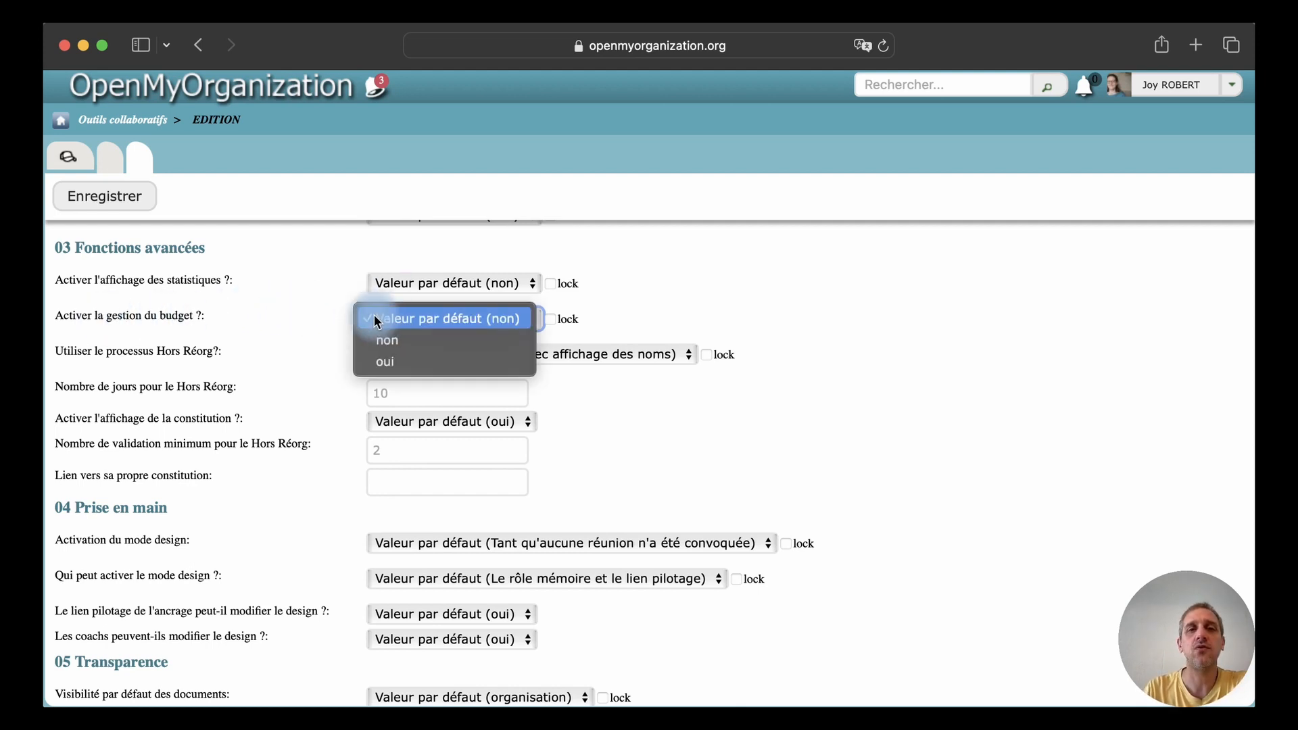
click(375, 314)
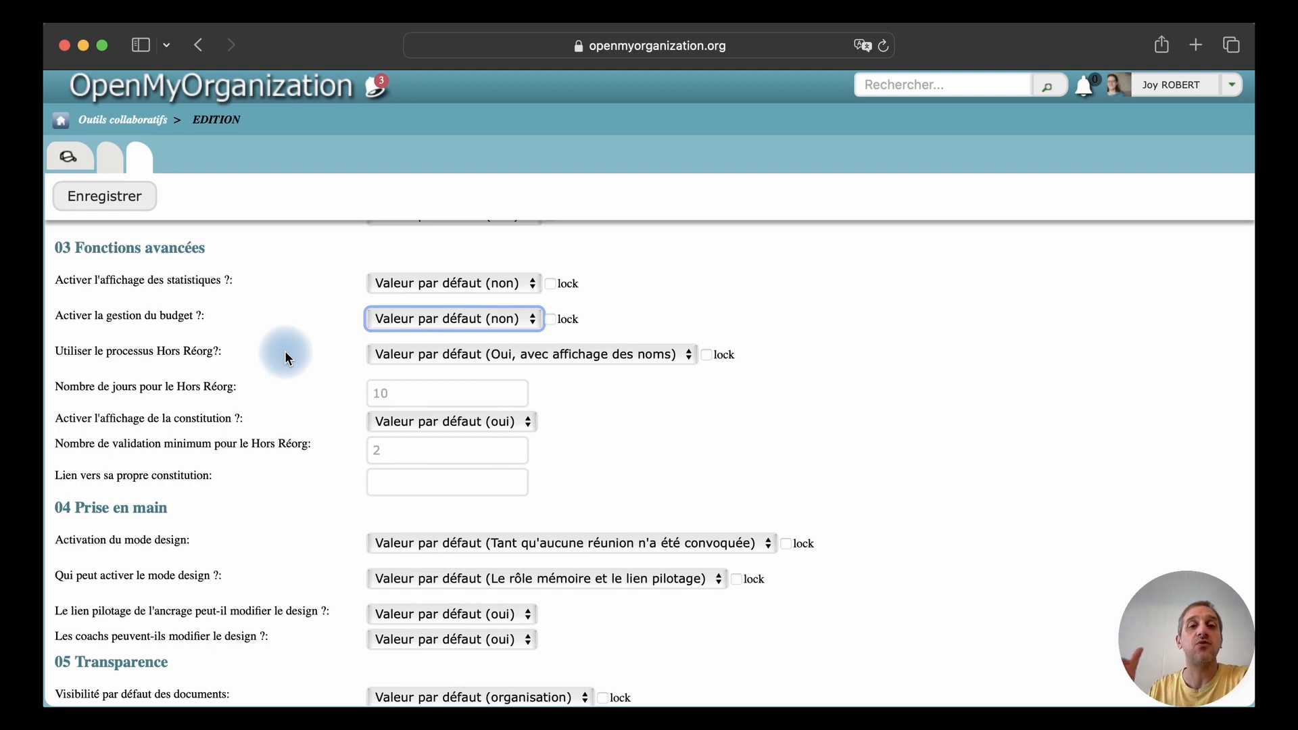
click(496, 354)
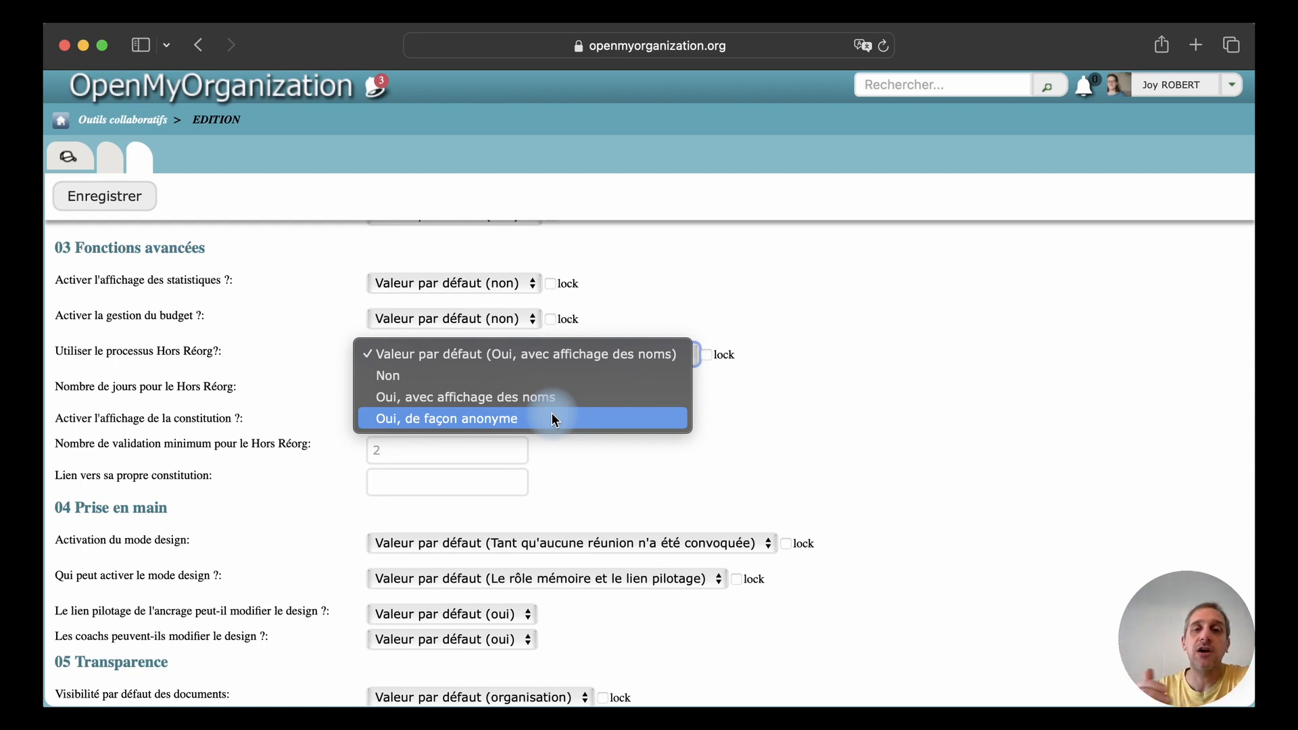
click(307, 351)
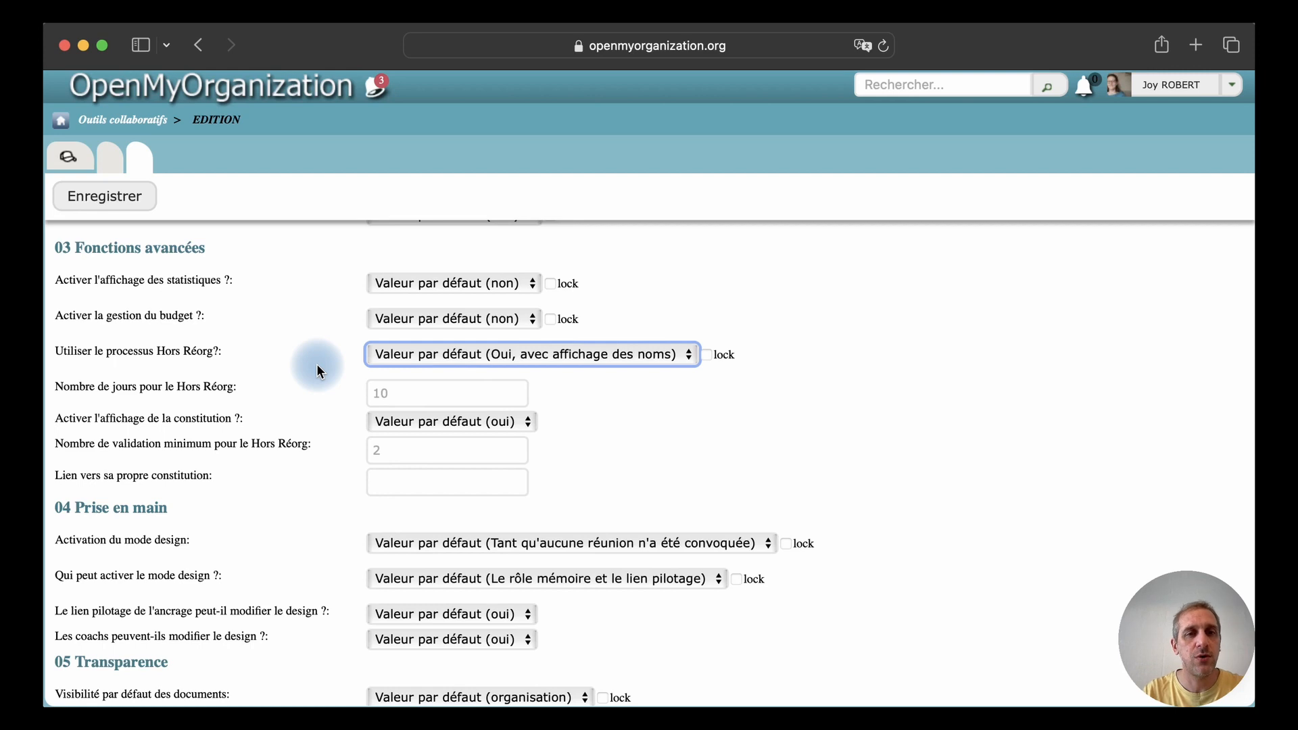
Set the number of days for Hors Réorg to 14 and the constitution display to "non"
click(401, 396)
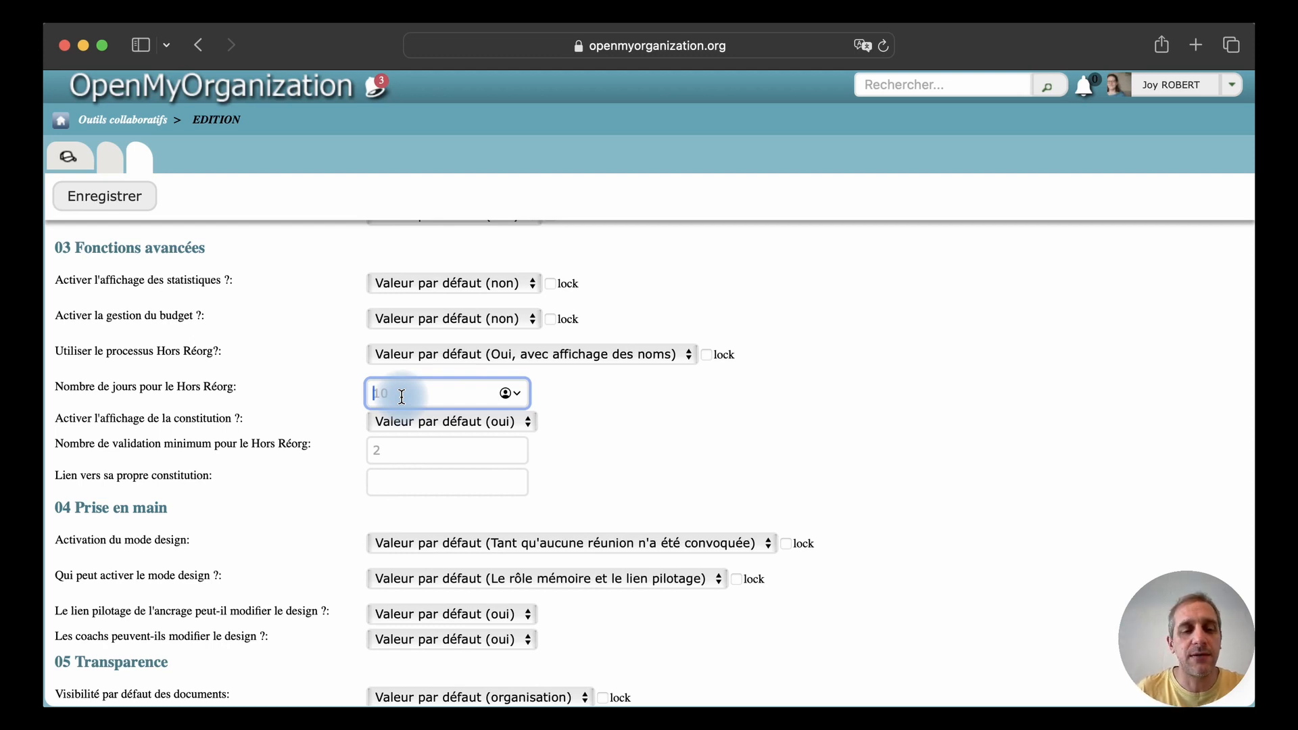
text(14)
click(314, 394)
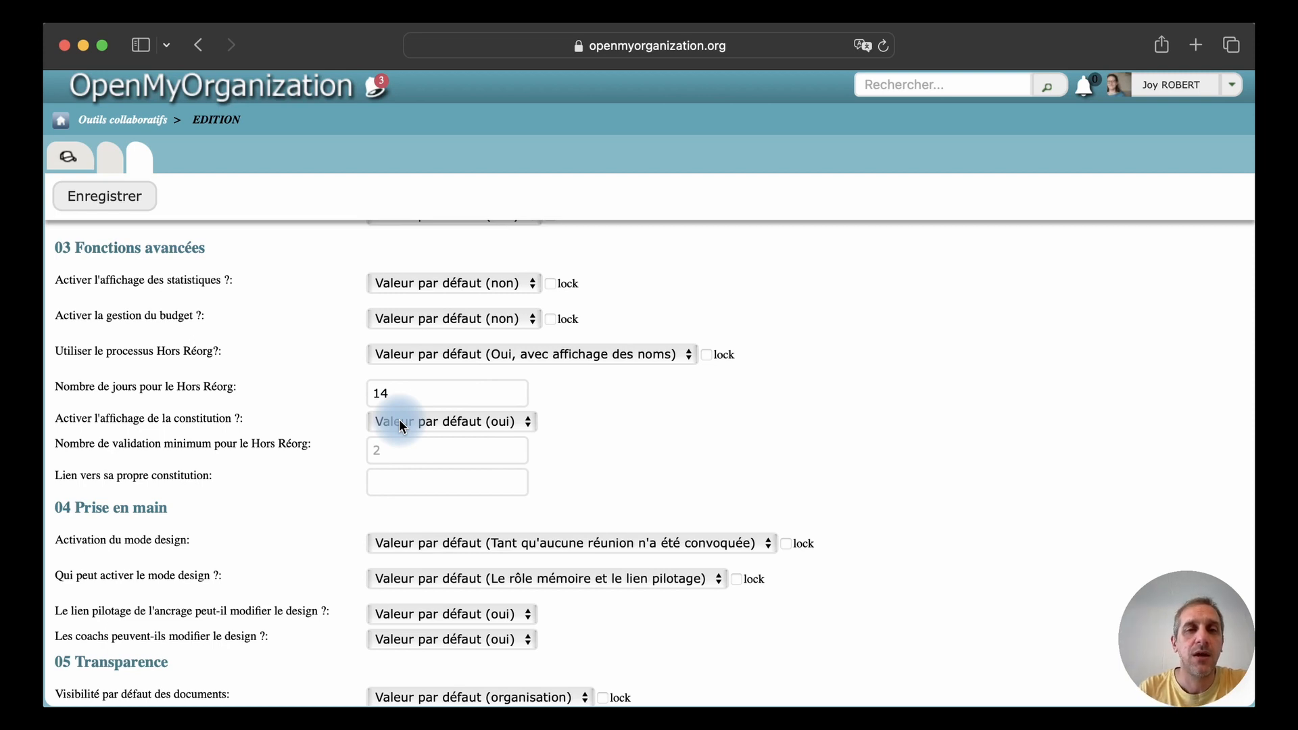
click(398, 419)
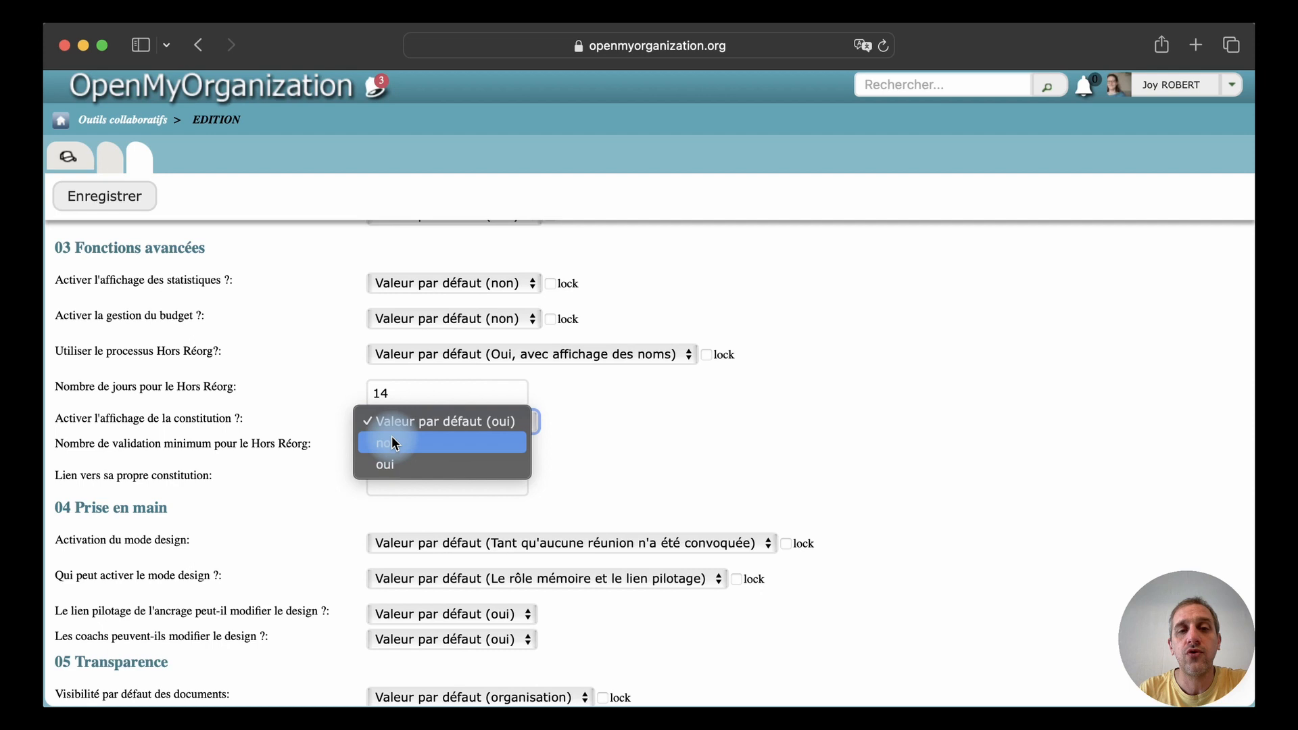
click(393, 443)
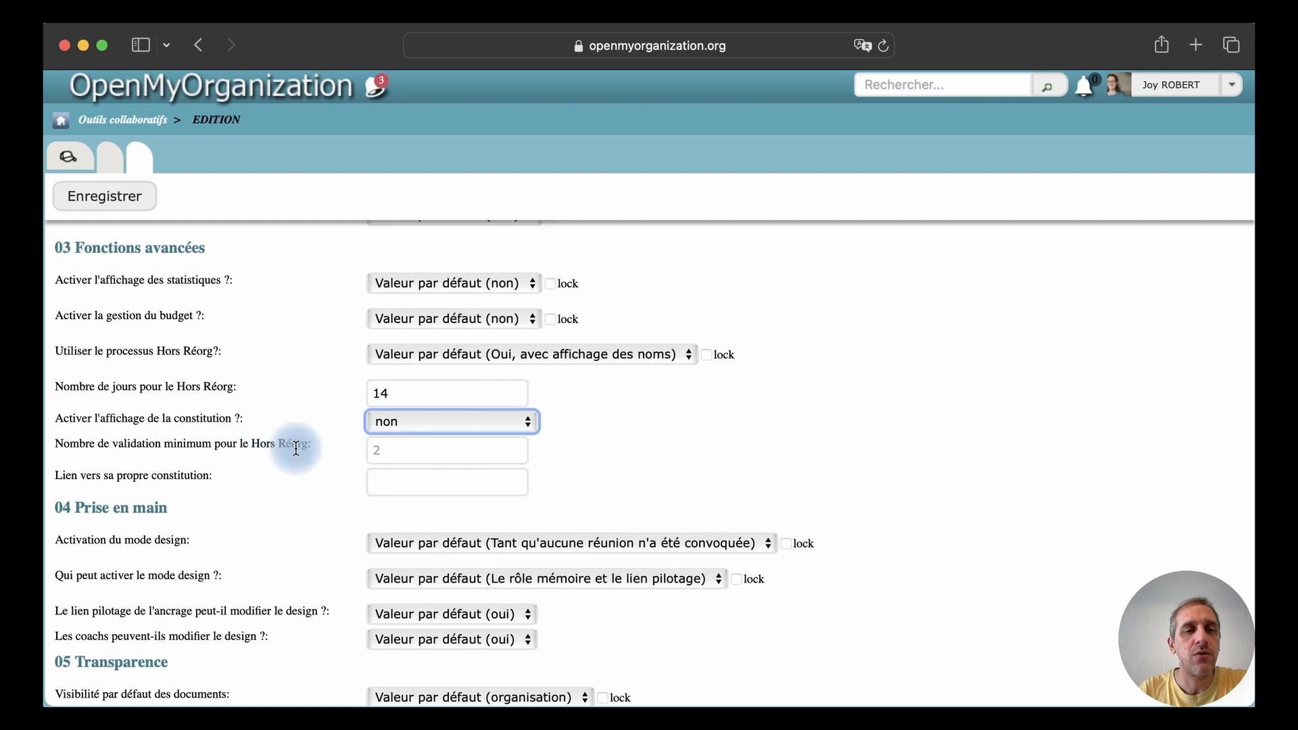
Try 10 and 7 as the minimum number of validations for Hors Réorg
click(387, 448)
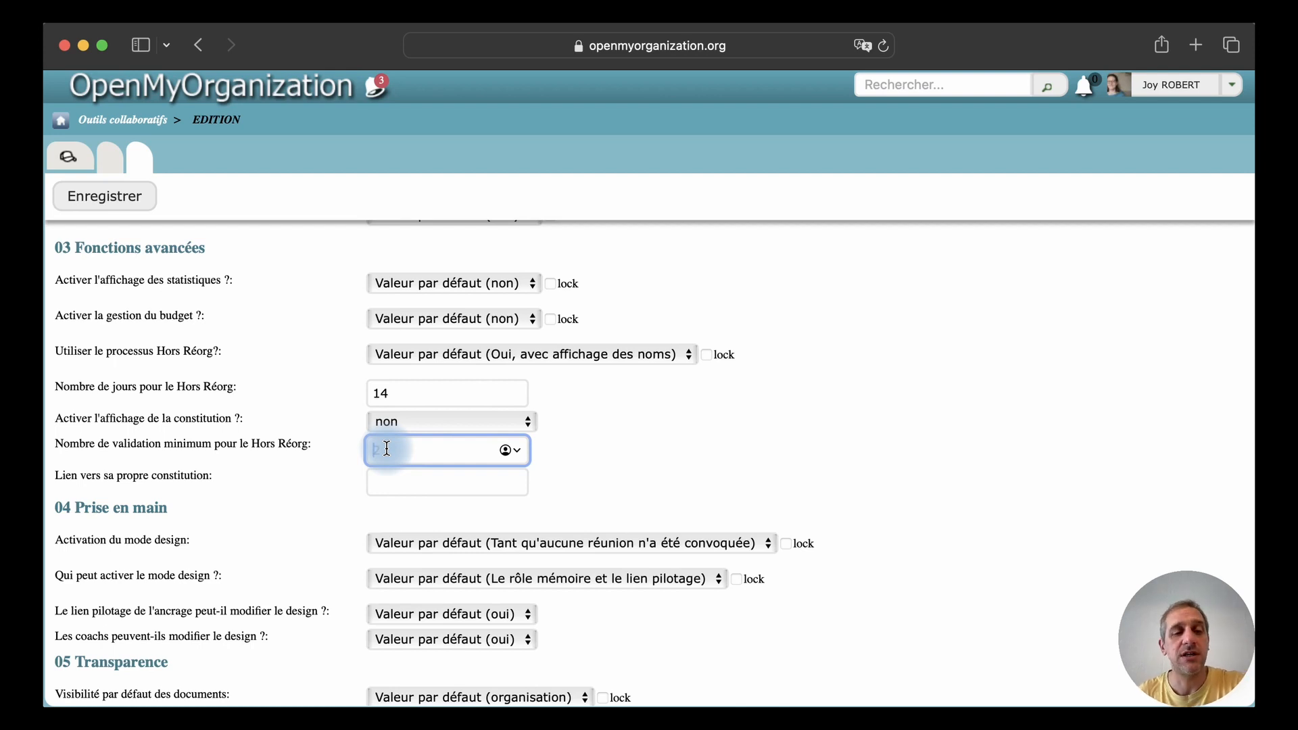
text(10)
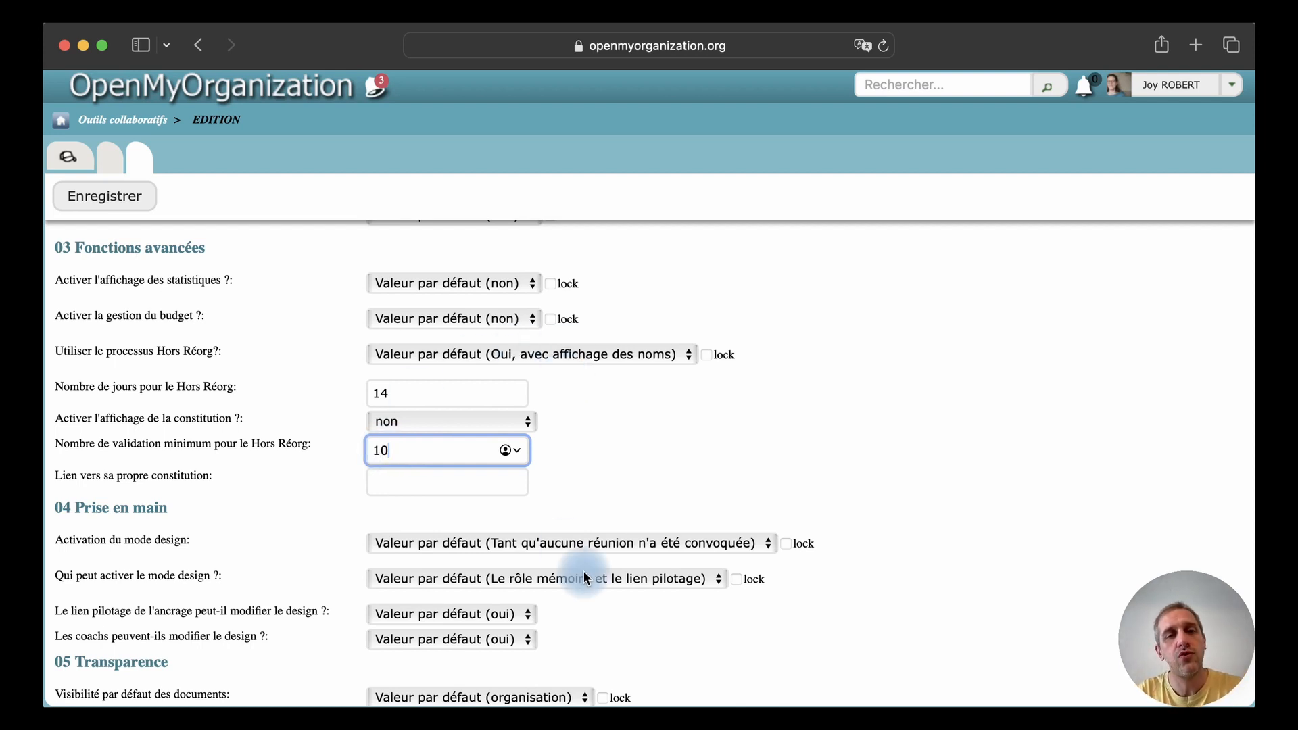
click(561, 449)
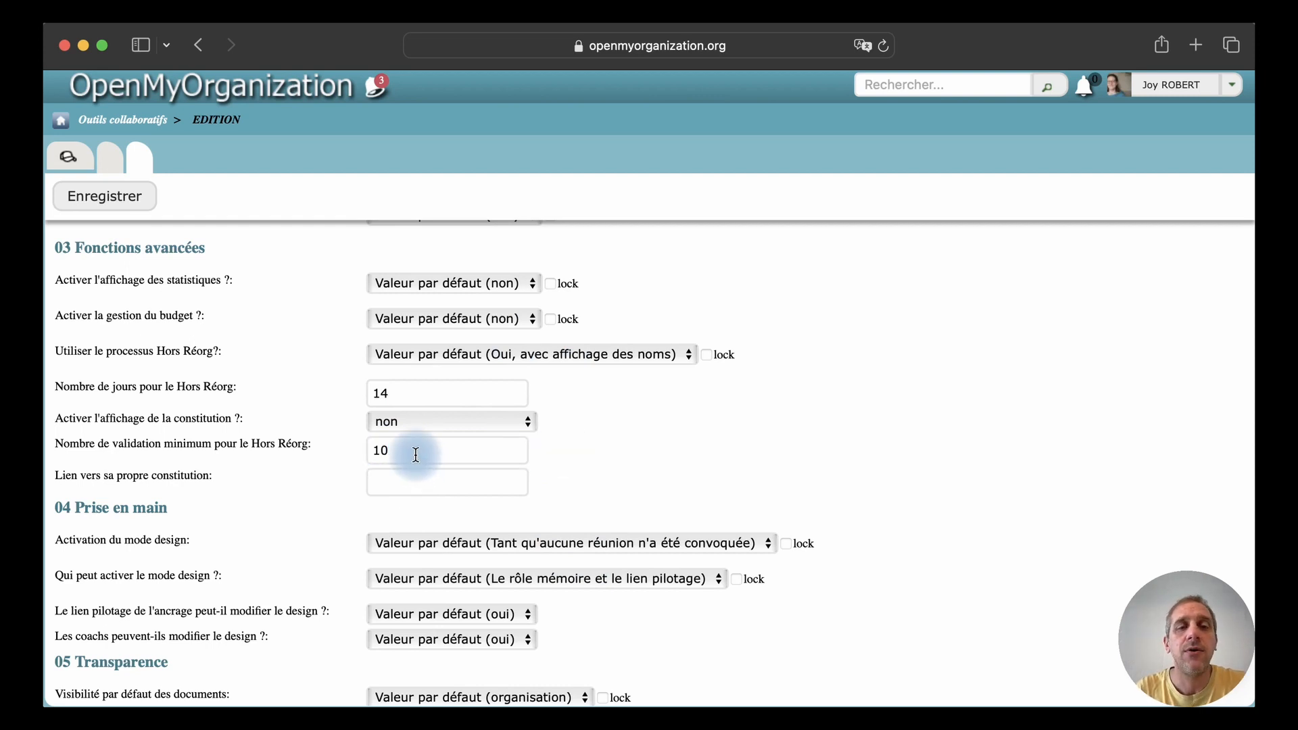
drag(397, 449, 365, 451)
key(BackSpace)
text(7)
click(567, 453)
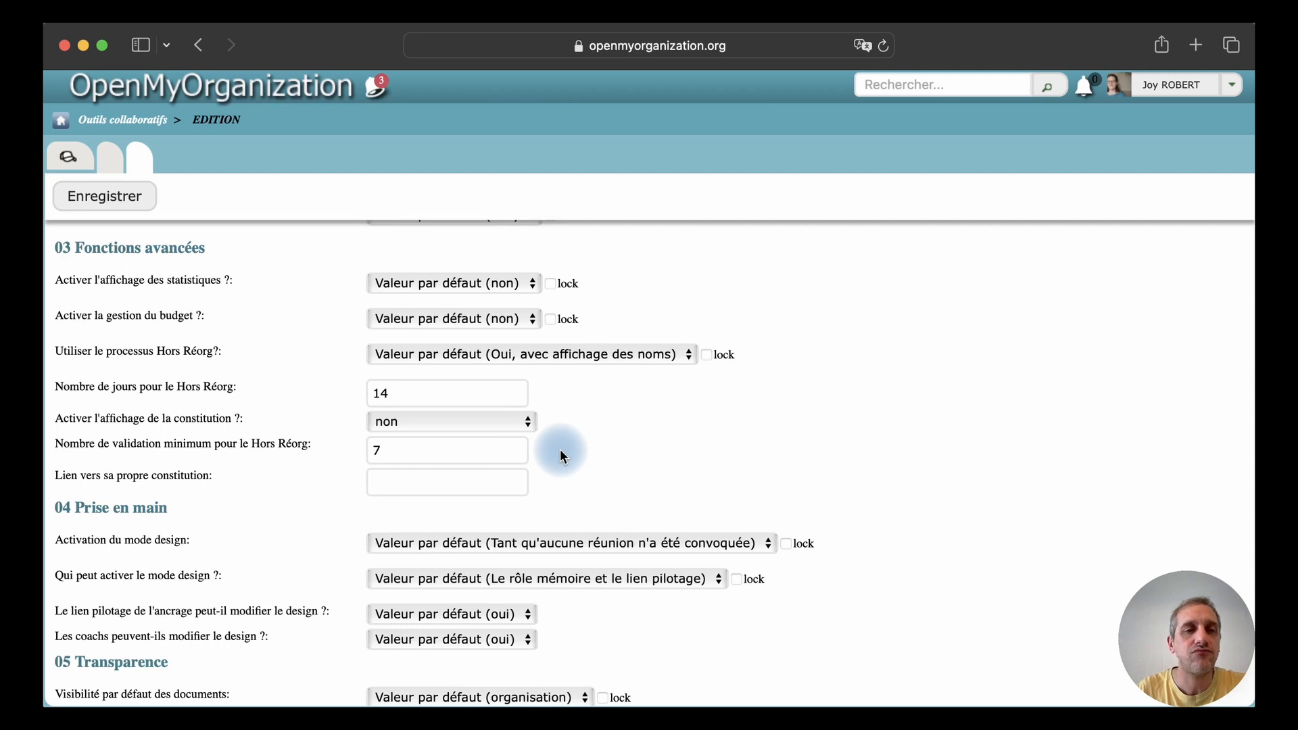
Set the minimum number of validations for Hors Réorg to 2
double_click(389, 450)
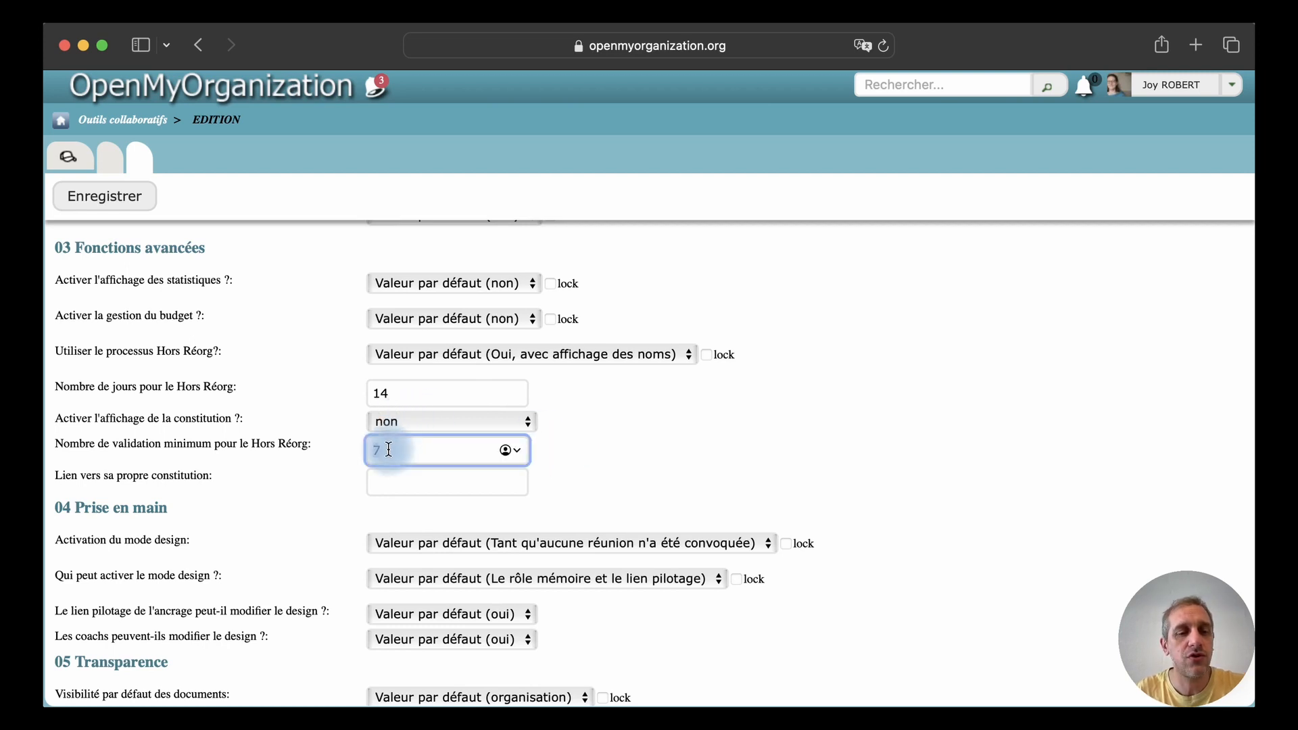
text(2)
click(614, 462)
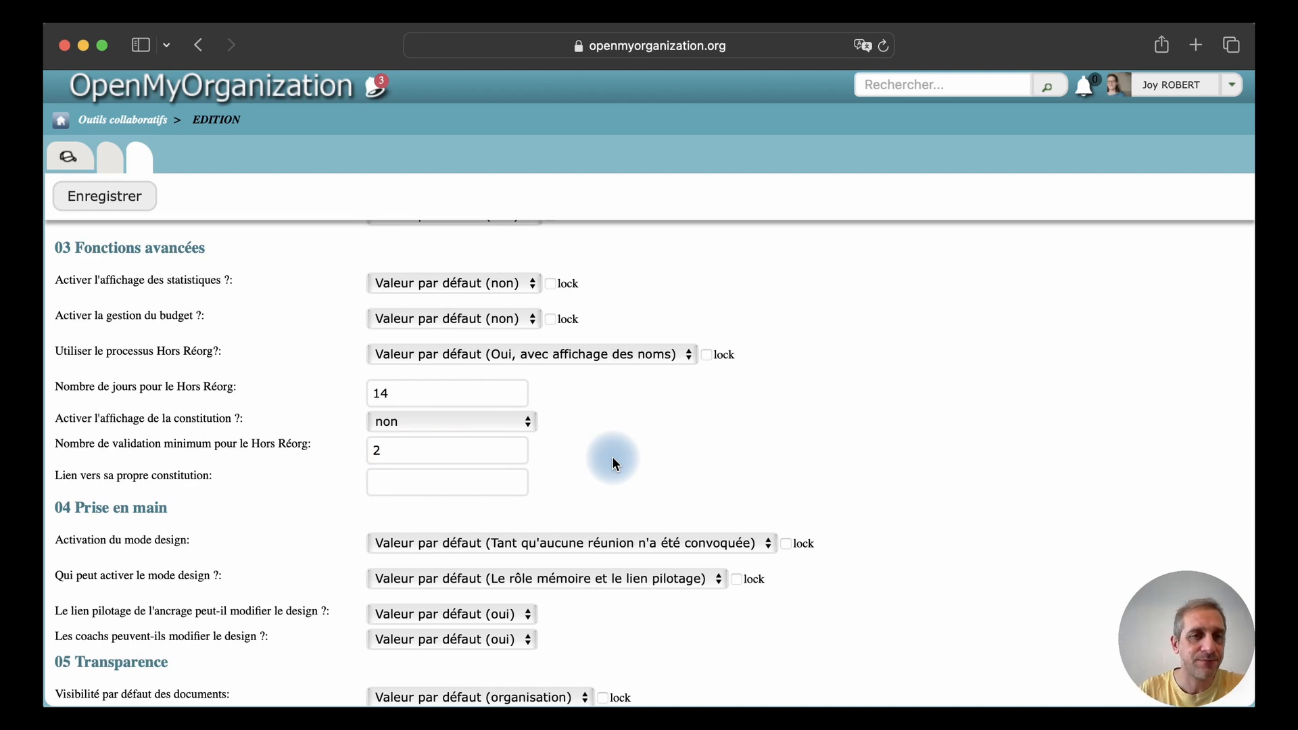
Examine the field for the organisation's own constitution link and the choices for design mode activation
scroll(616, 460, down, 3)
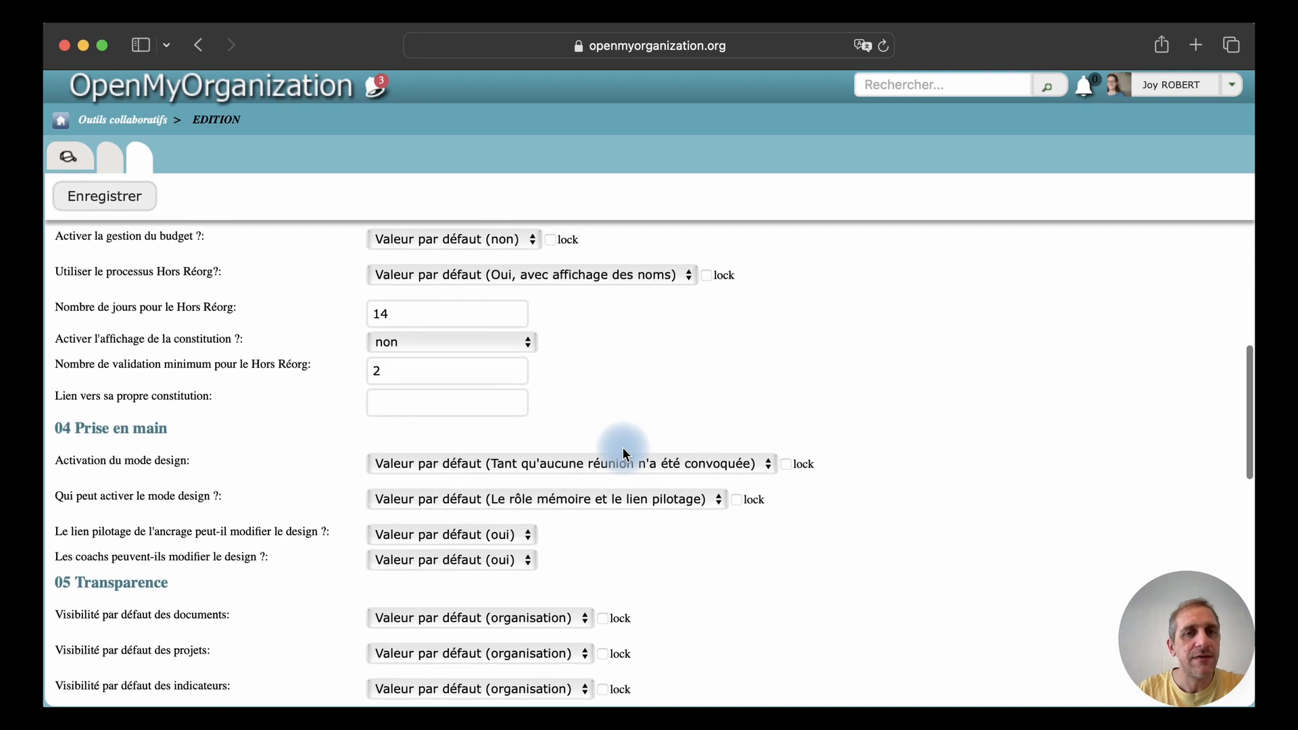
click(396, 404)
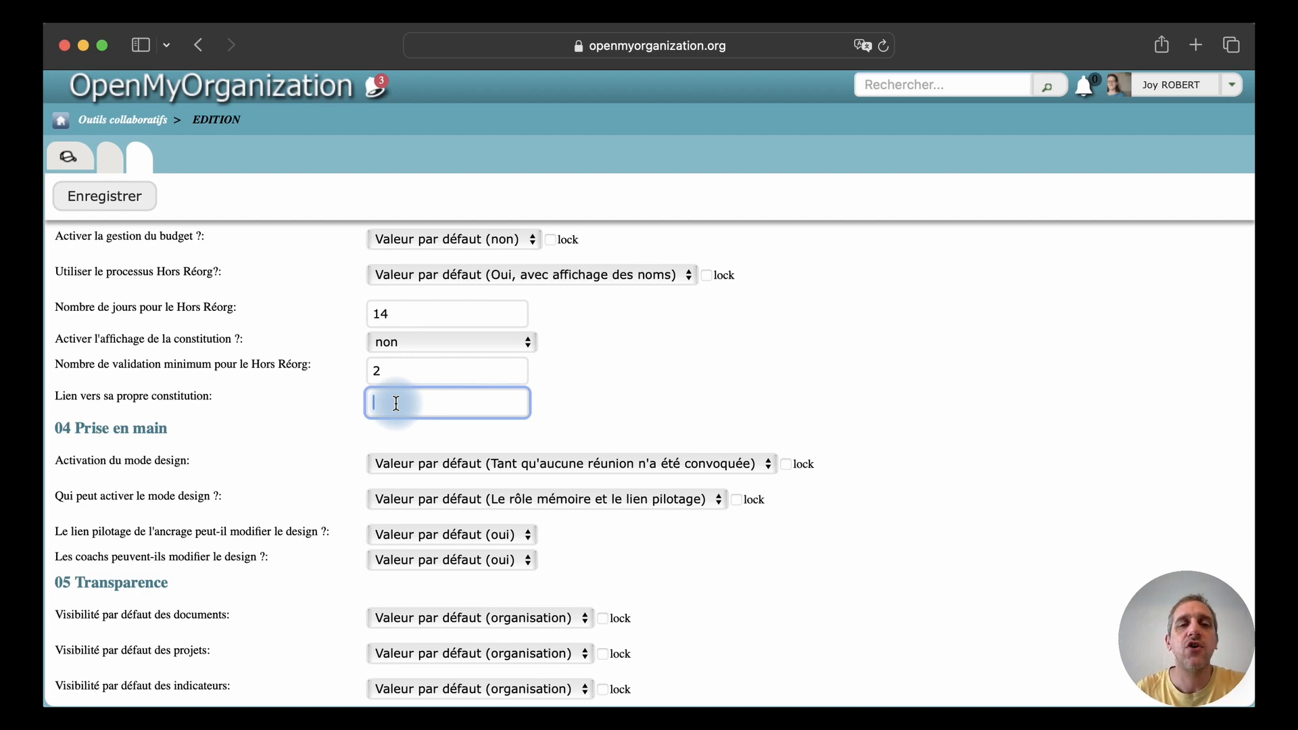
scroll(671, 396, down, 1)
scroll(673, 399, down, 1)
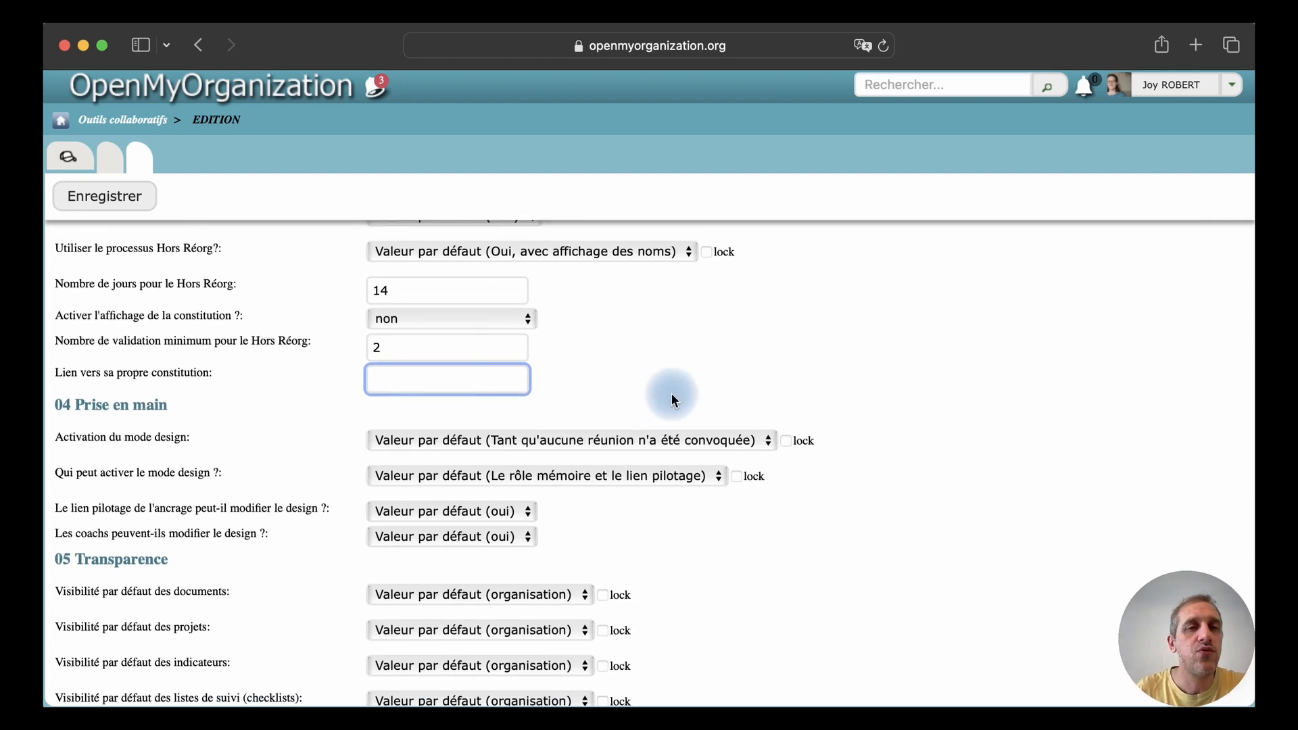
scroll(675, 399, down, 3)
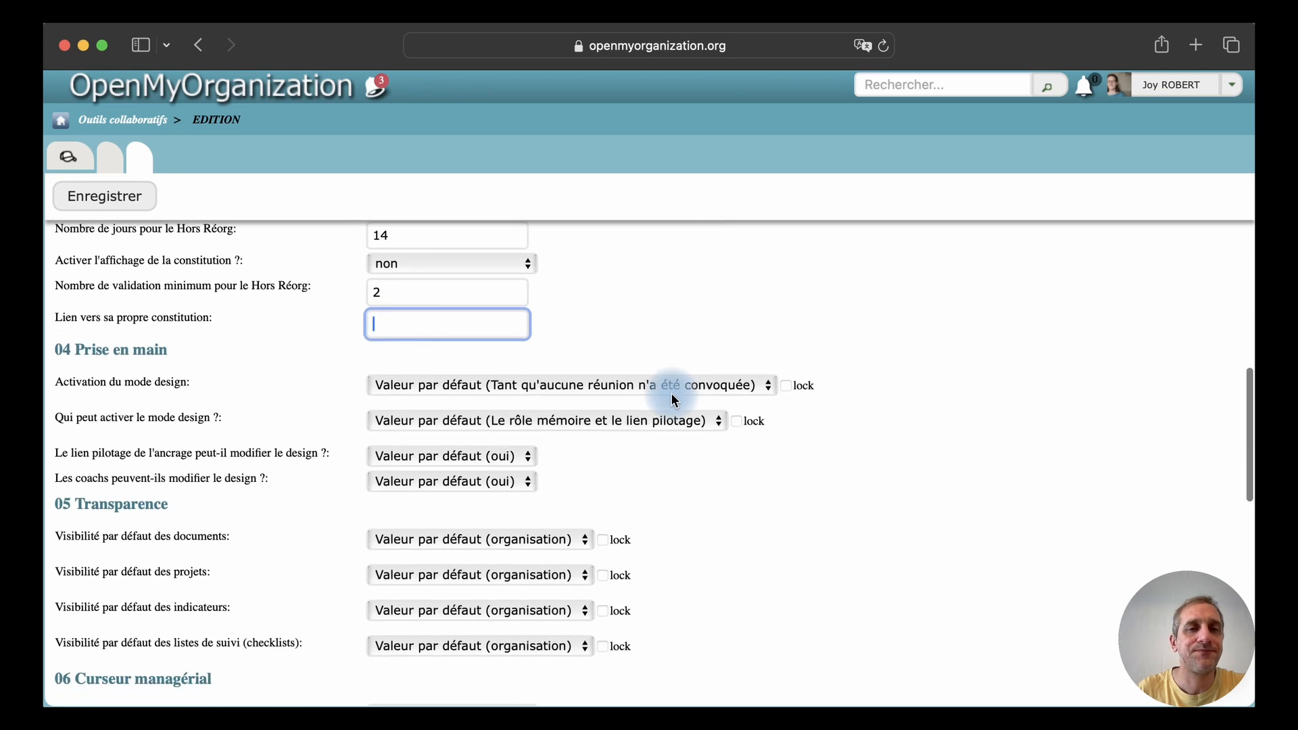
scroll(673, 398, down, 5)
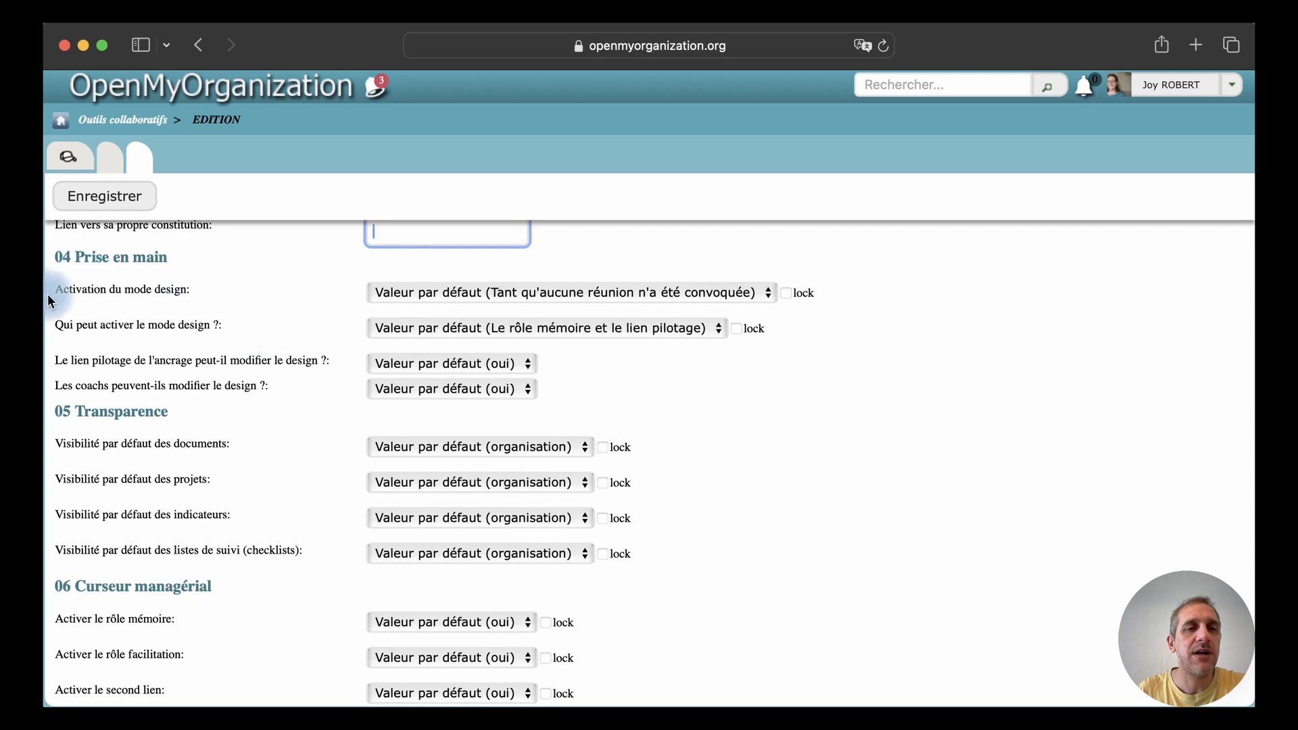
click(444, 292)
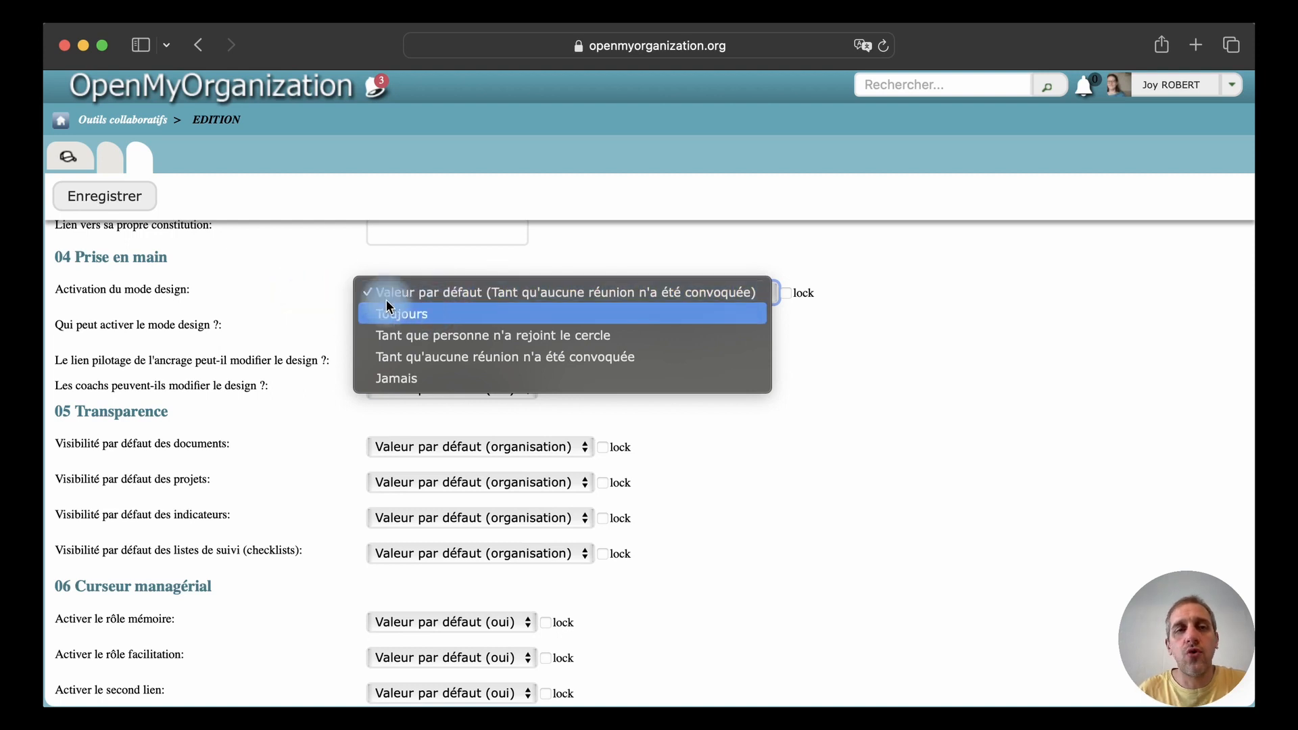
click(317, 306)
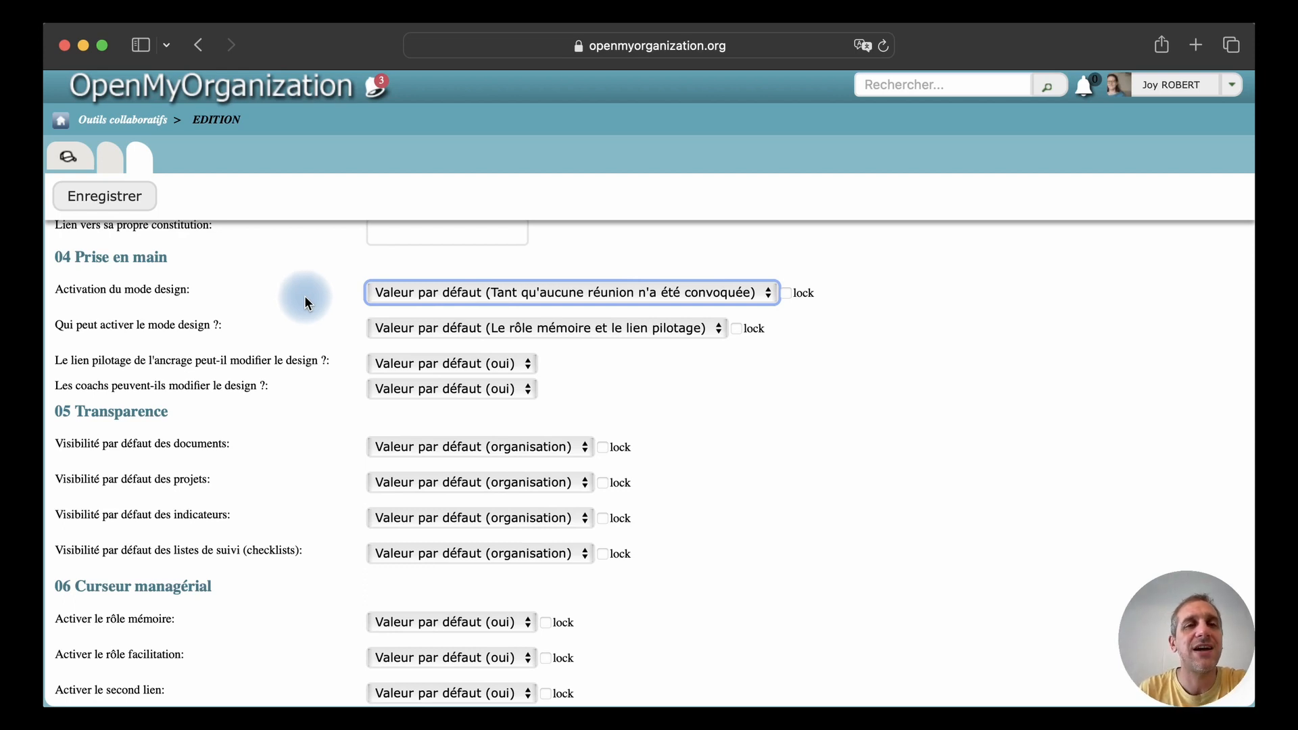
Examine the choices for who can activate design mode and whether the anchor circle's lead link and coaches can modify the design
scroll(304, 296, up, 5)
scroll(257, 301, down, 5)
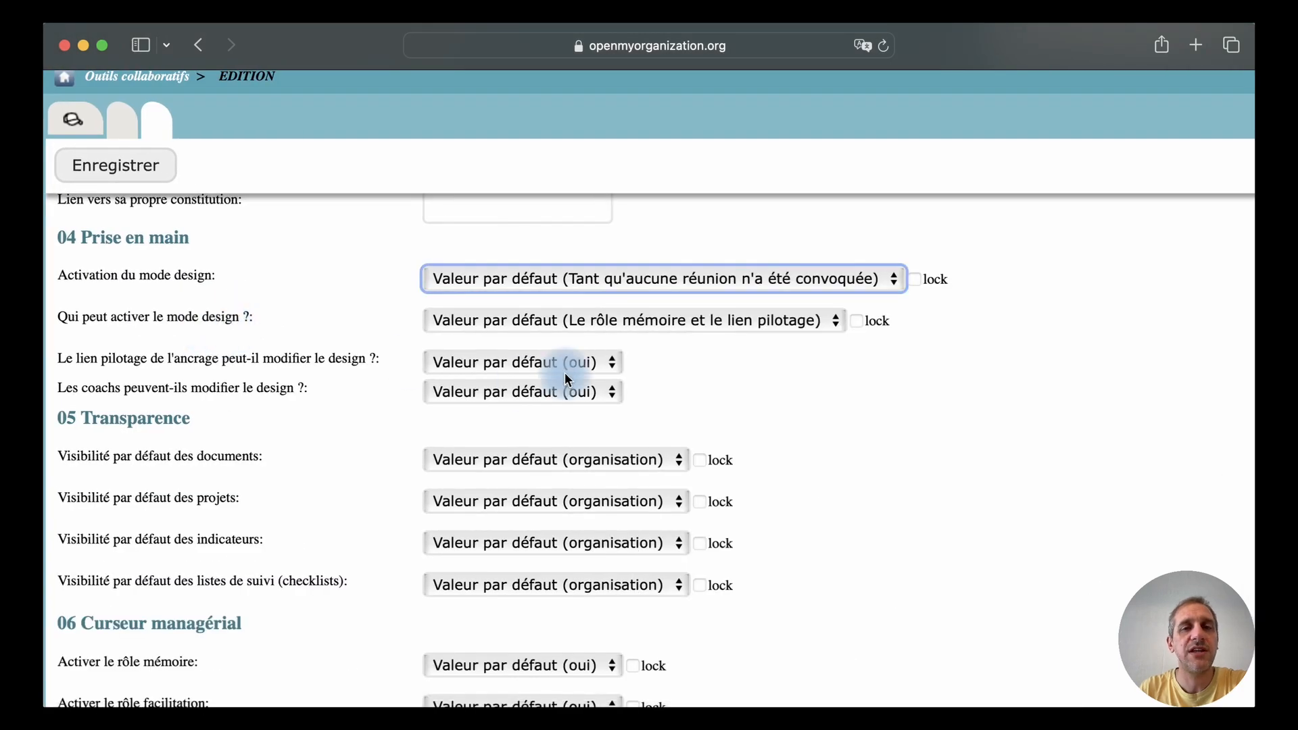
click(527, 322)
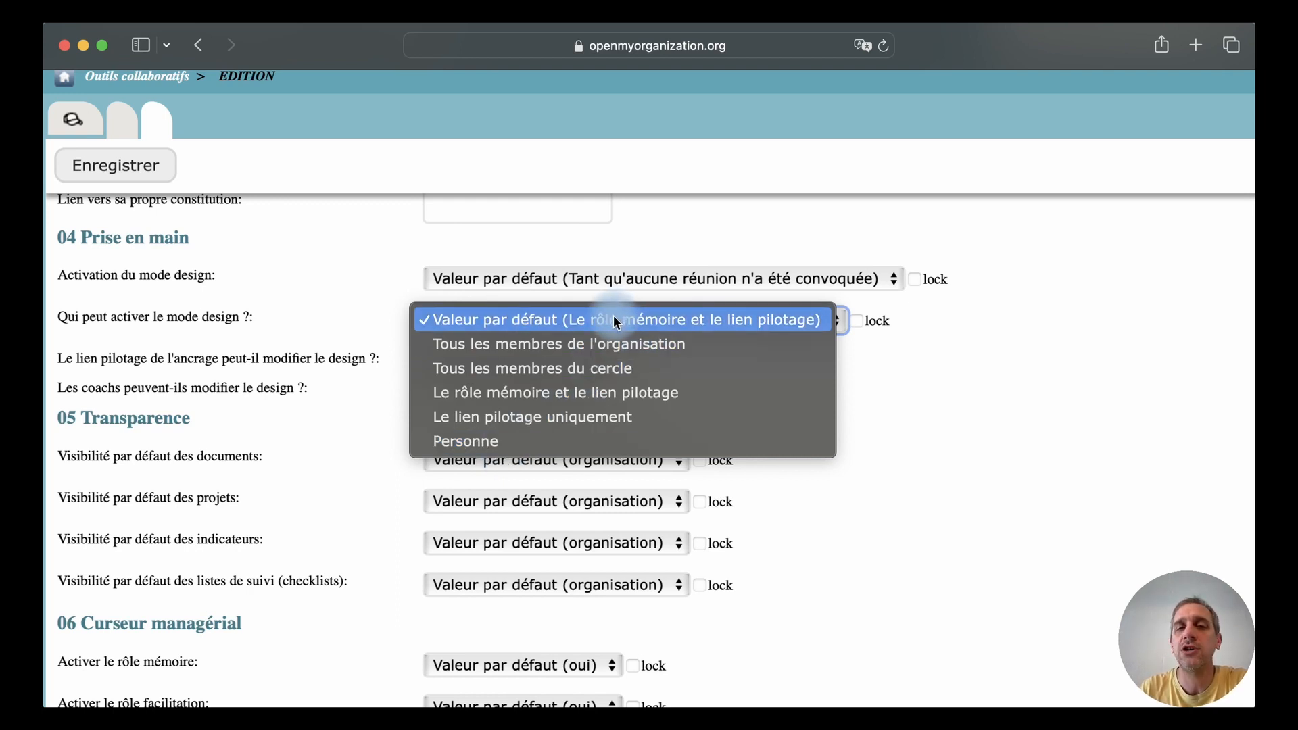
click(370, 281)
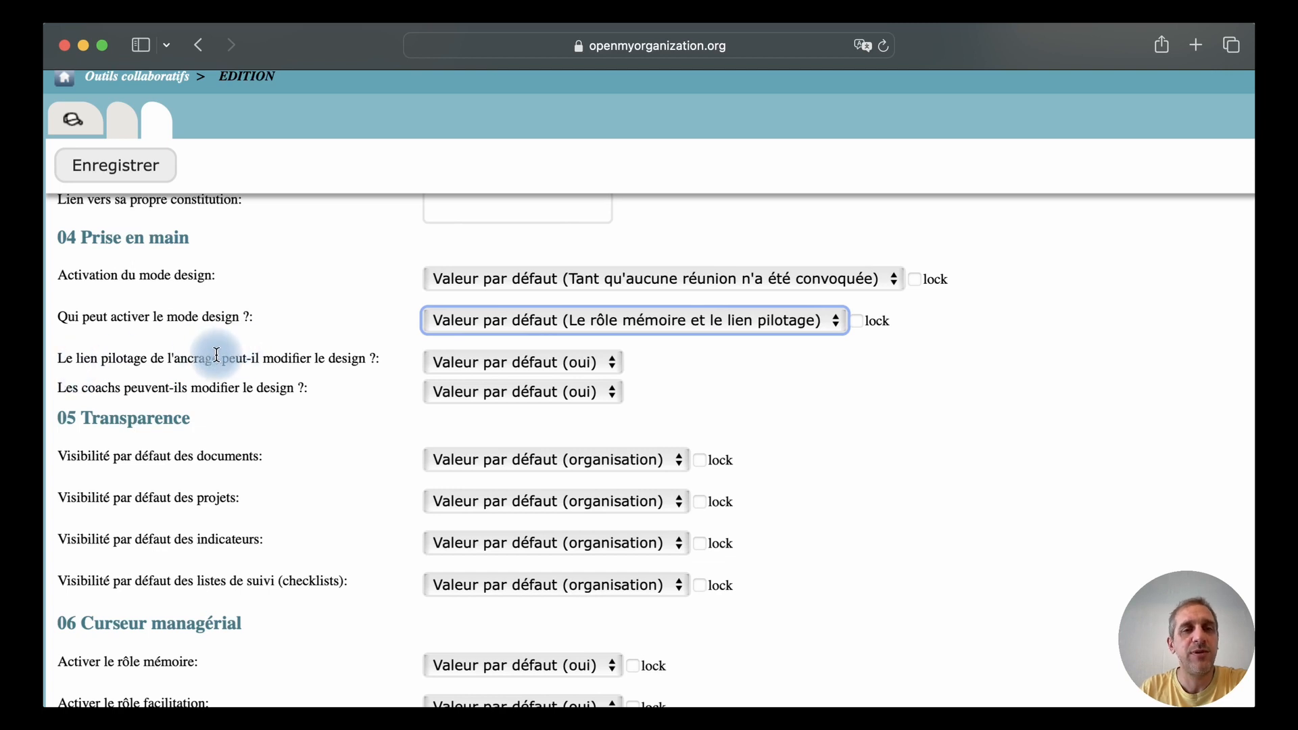
click(466, 365)
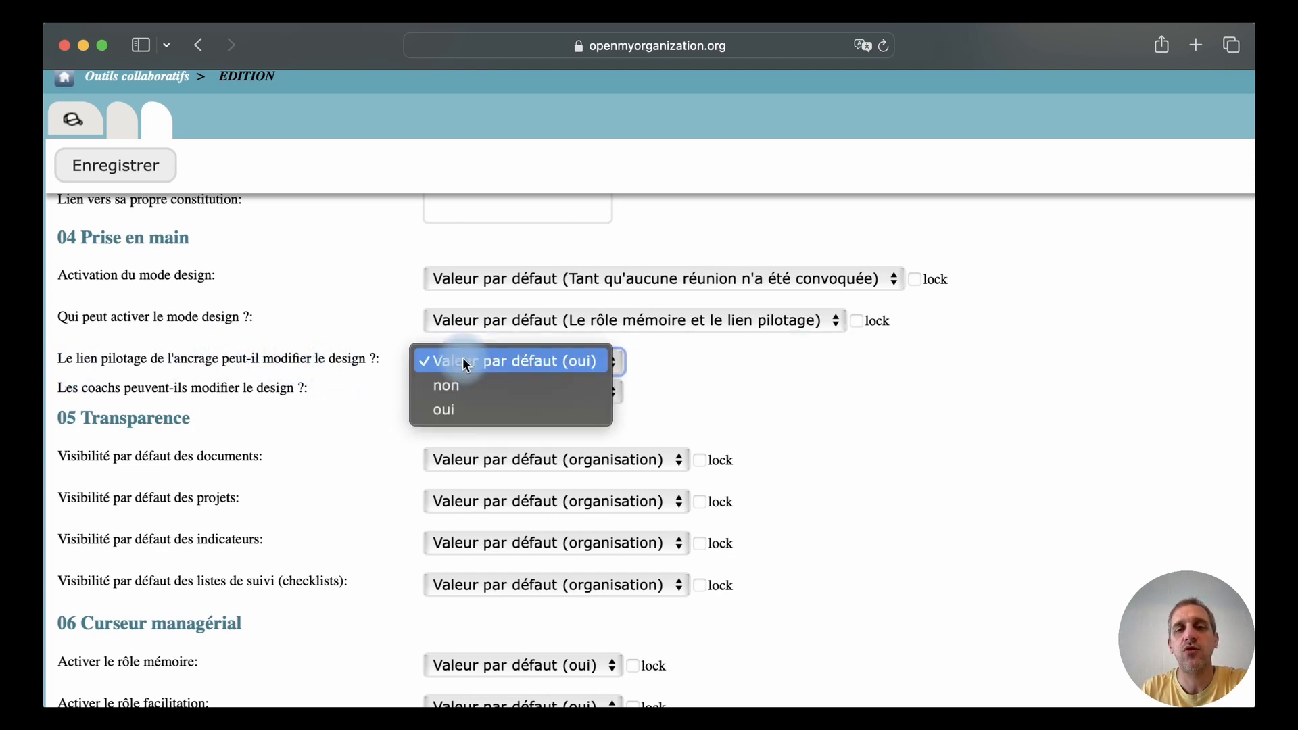
click(365, 336)
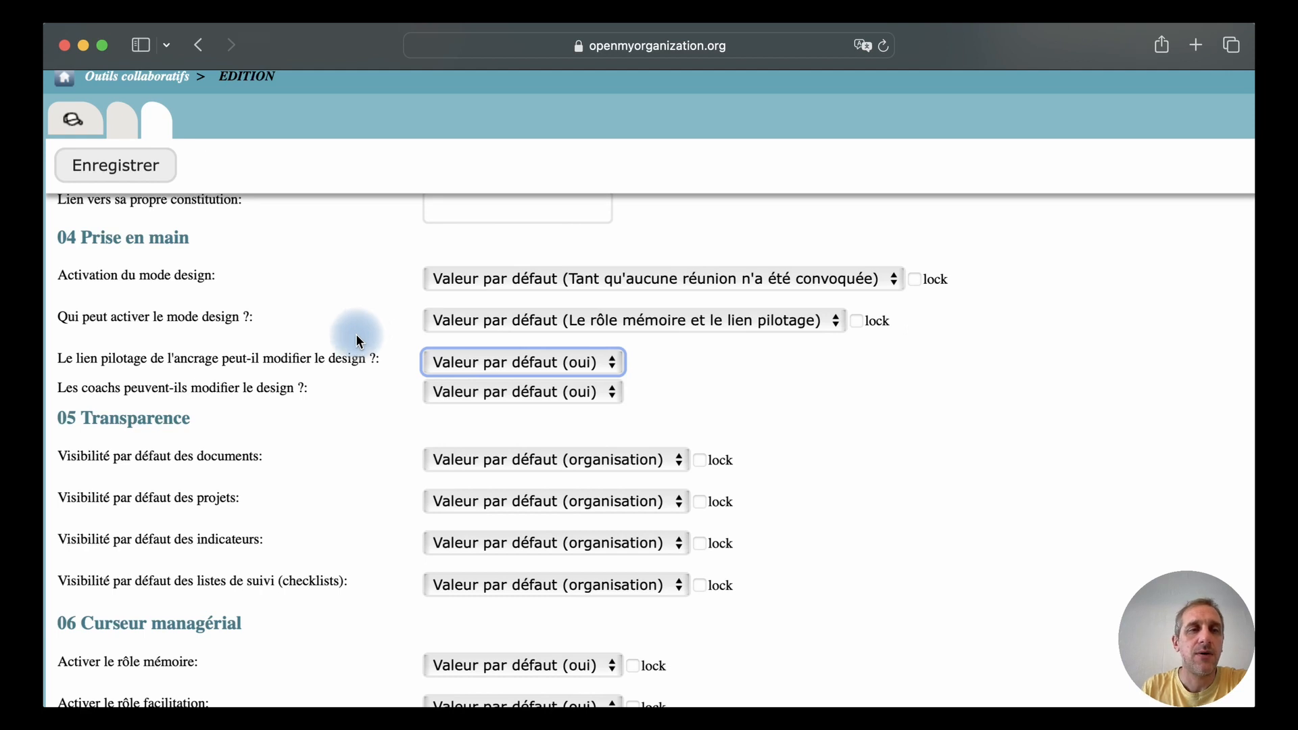
click(519, 394)
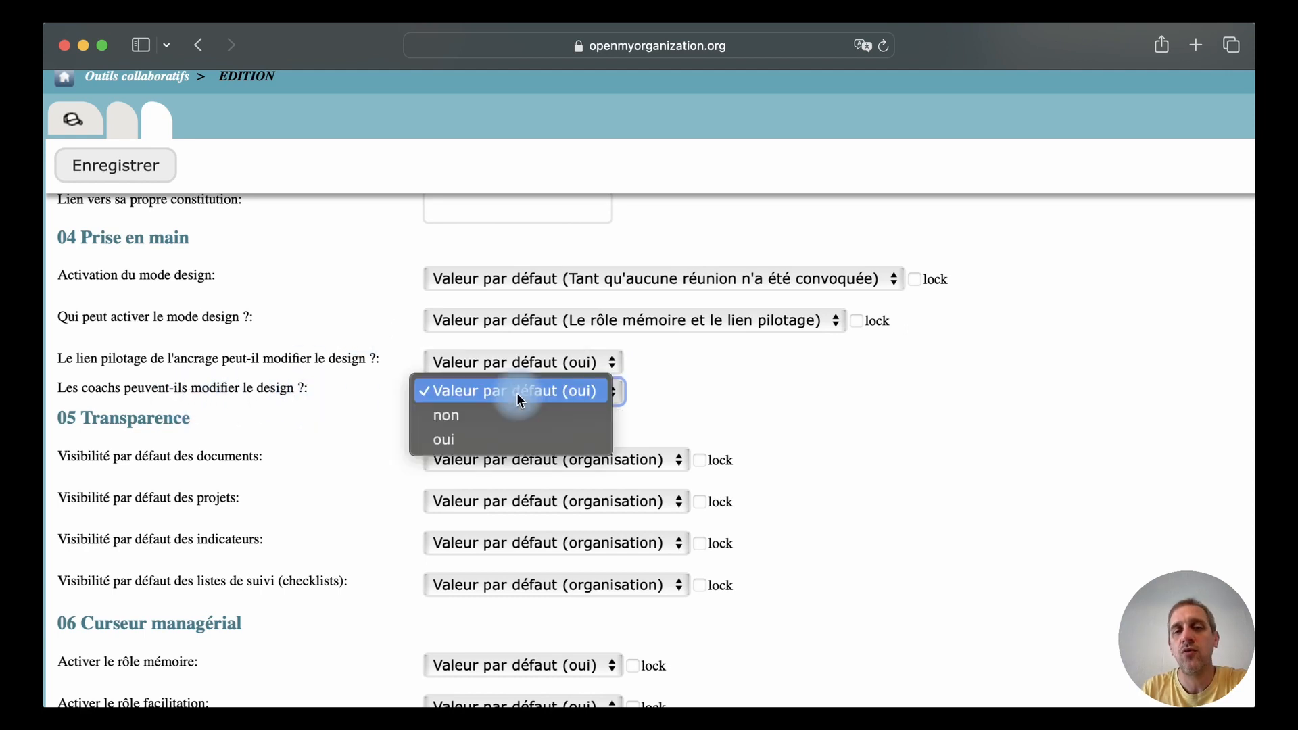
click(382, 385)
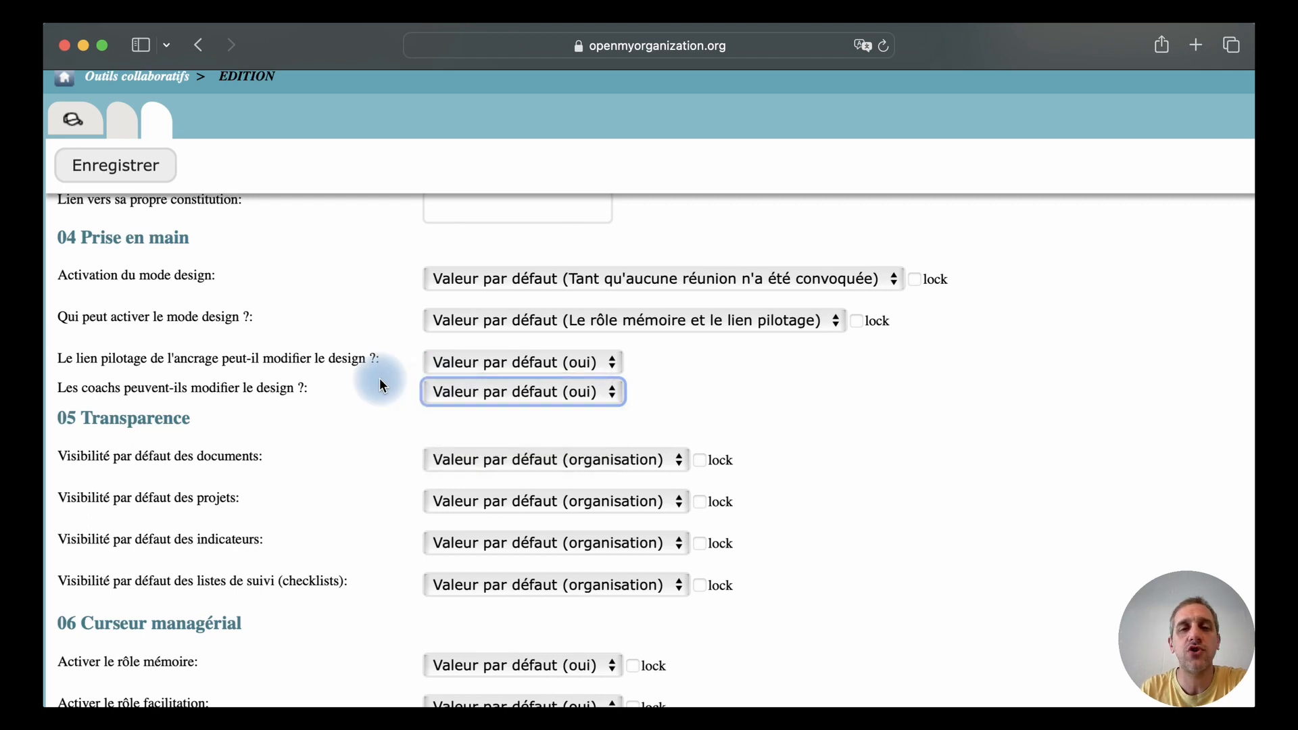
Examine the transparency choices for the default visibility of documents and projects
scroll(380, 379, down, 5)
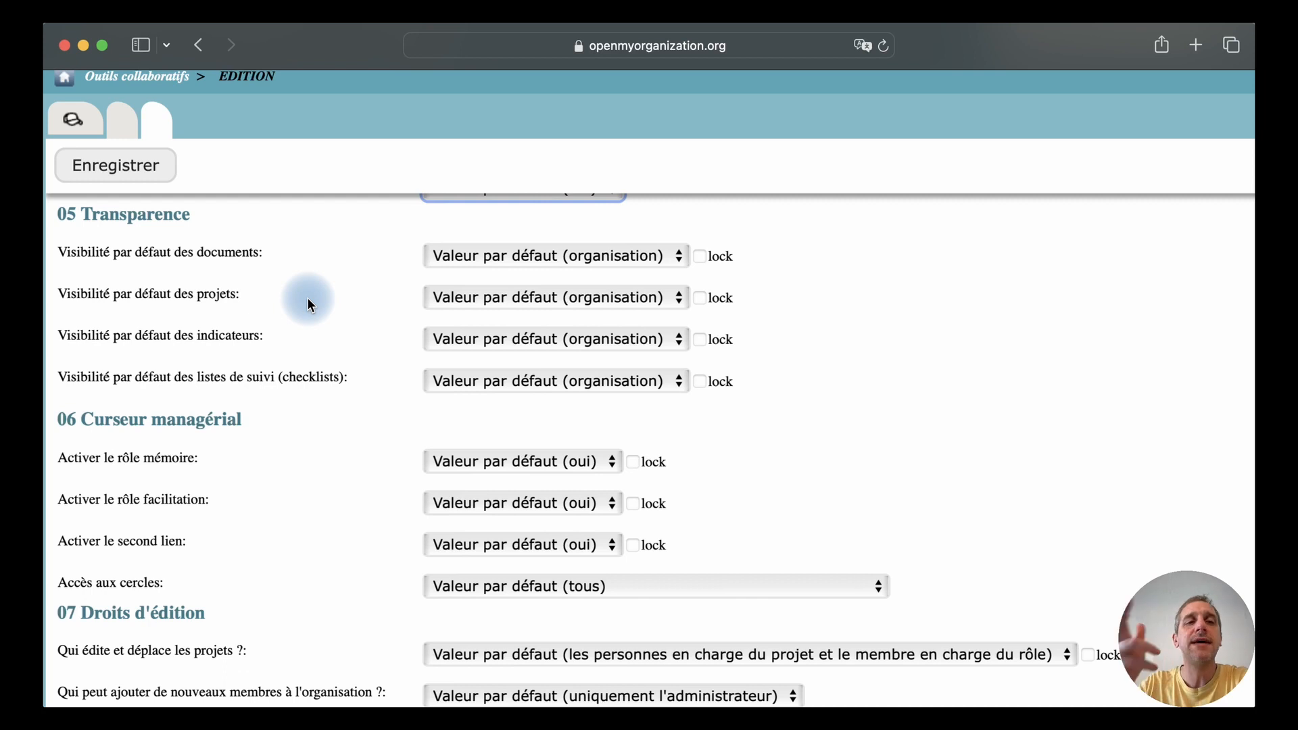
click(505, 258)
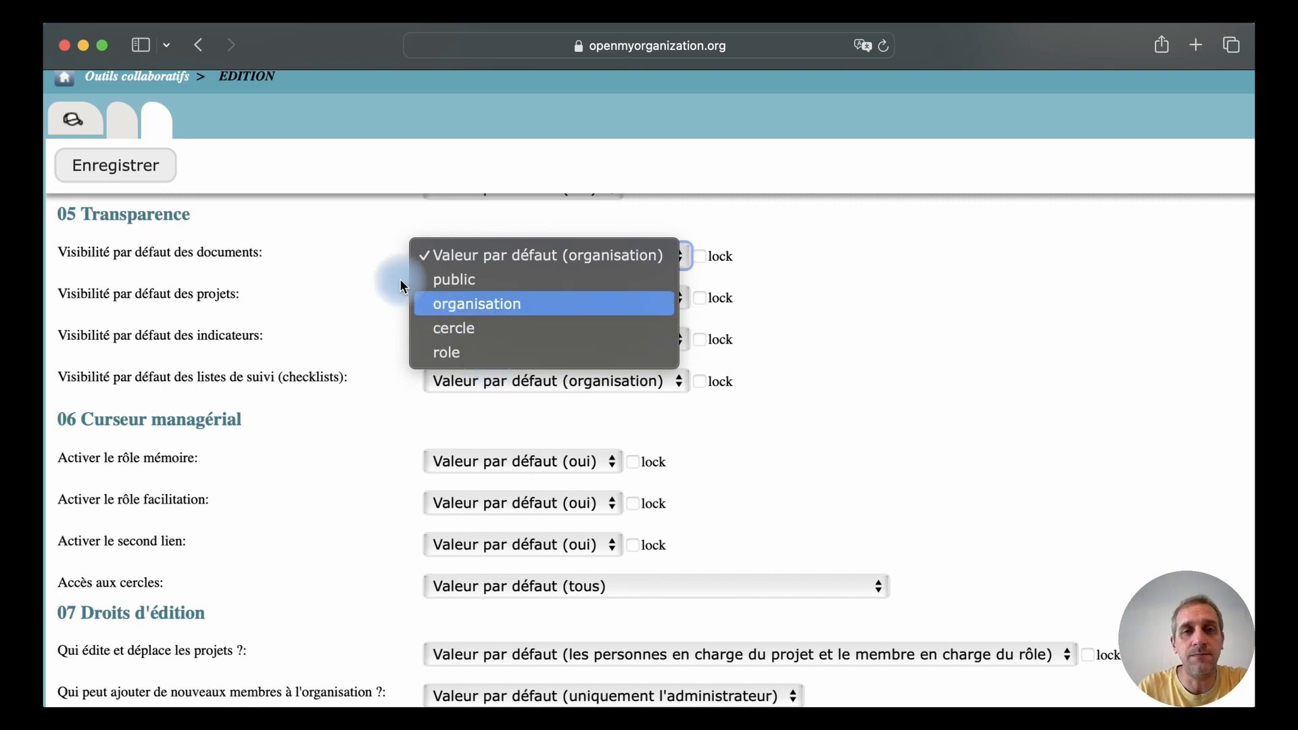
click(374, 270)
click(465, 299)
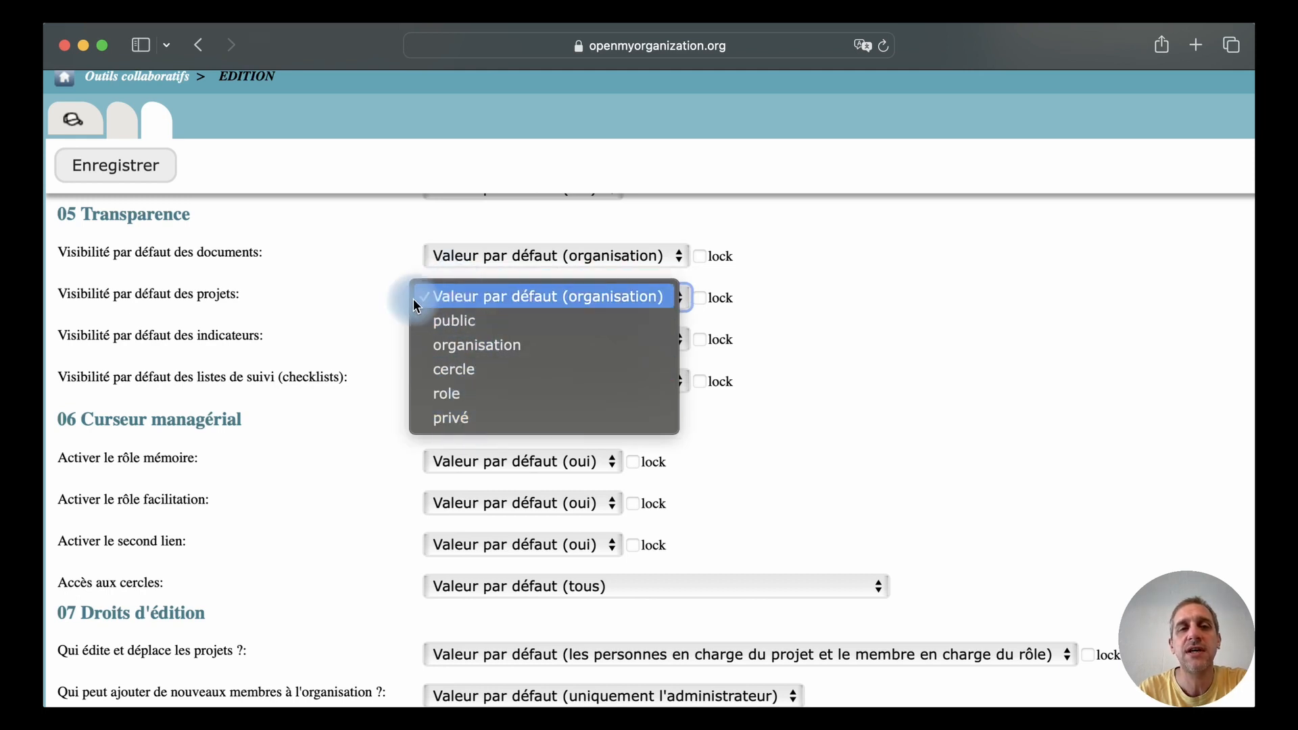
click(374, 299)
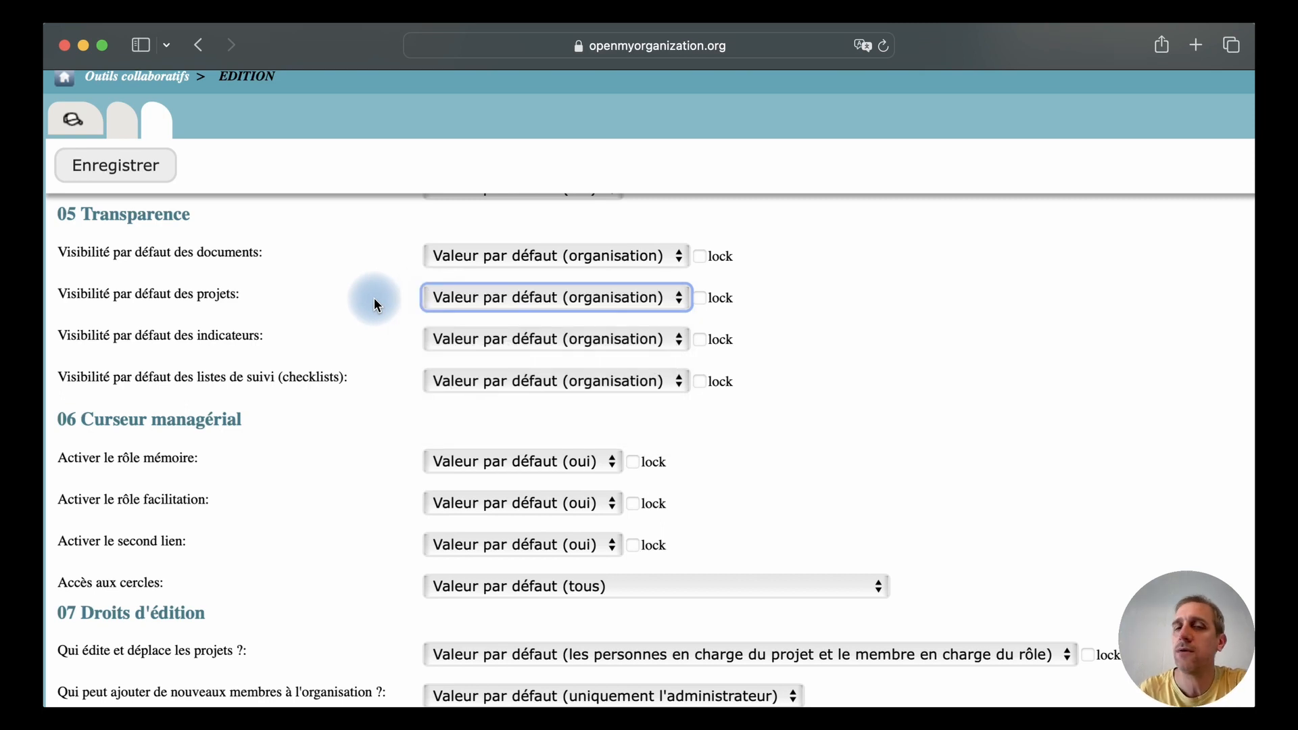
Examine the transparency choices for the default visibility of projects, from public to private
click(543, 302)
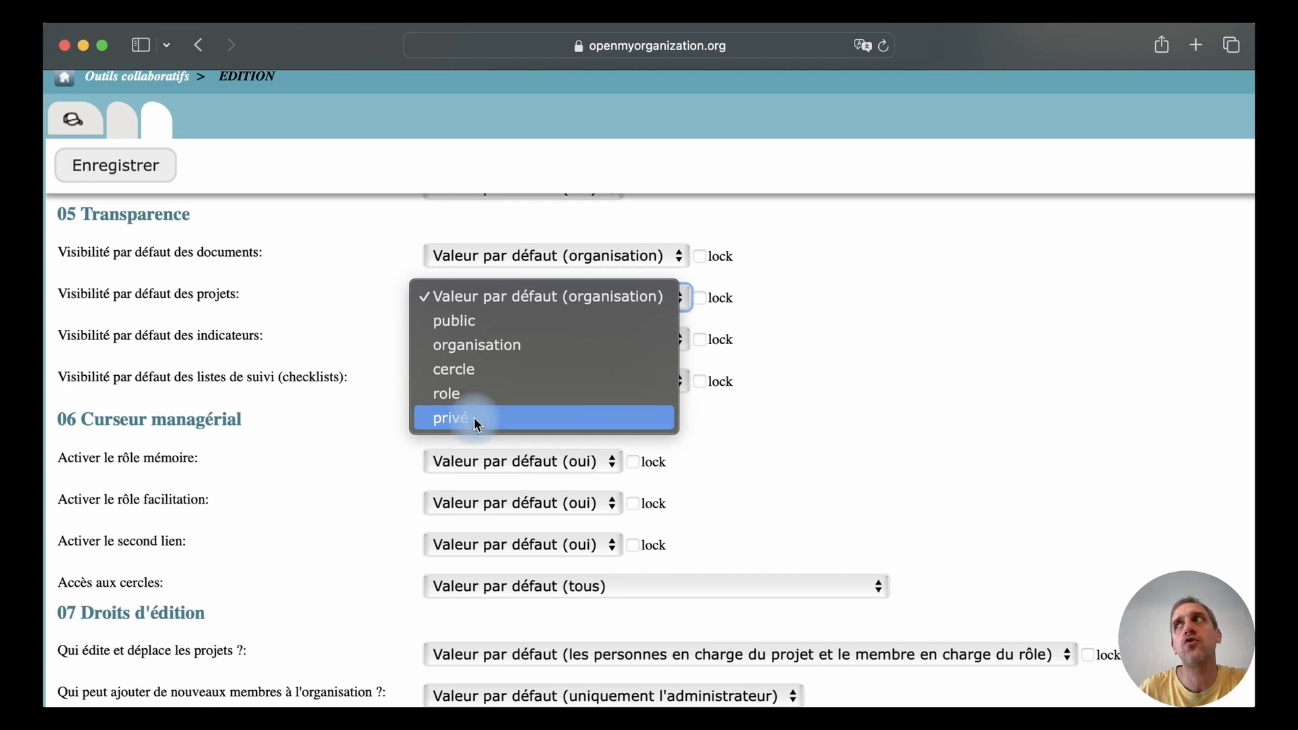
click(374, 304)
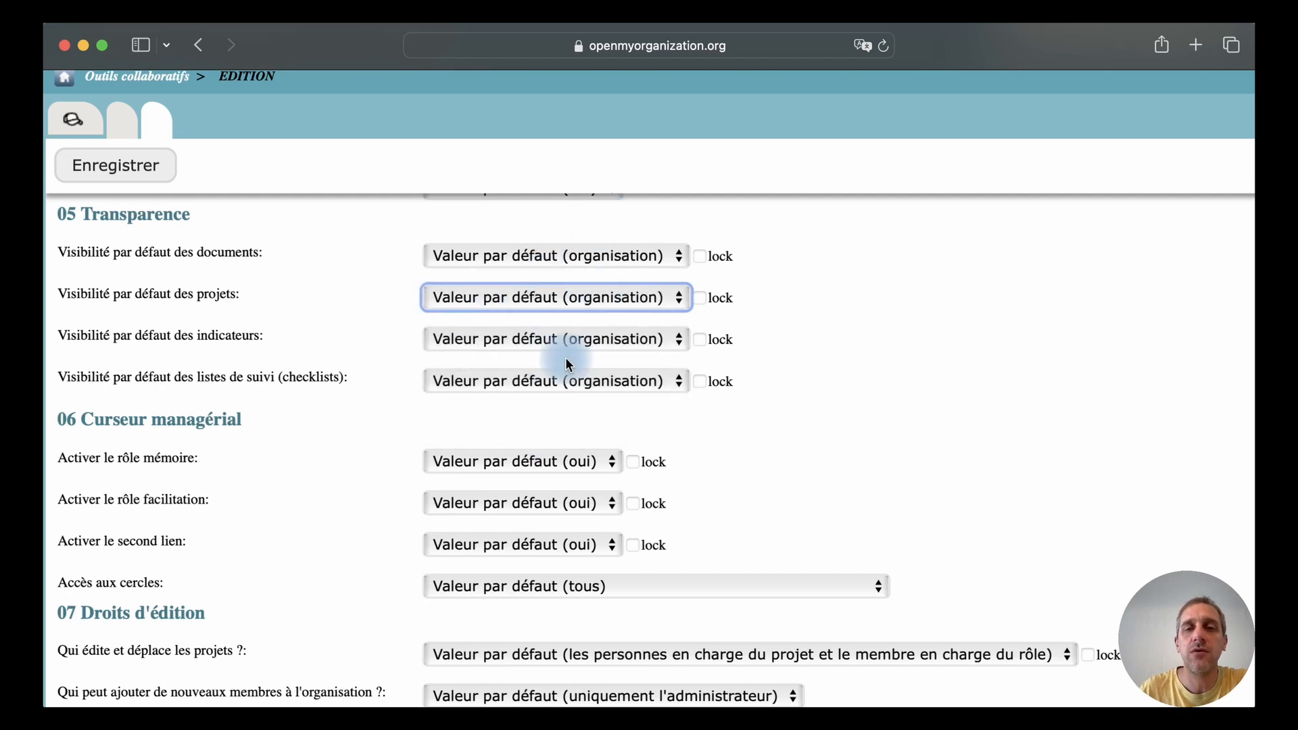
Examine the managerial cursor choices for activating the memory role and for access to circles
scroll(358, 426, down, 5)
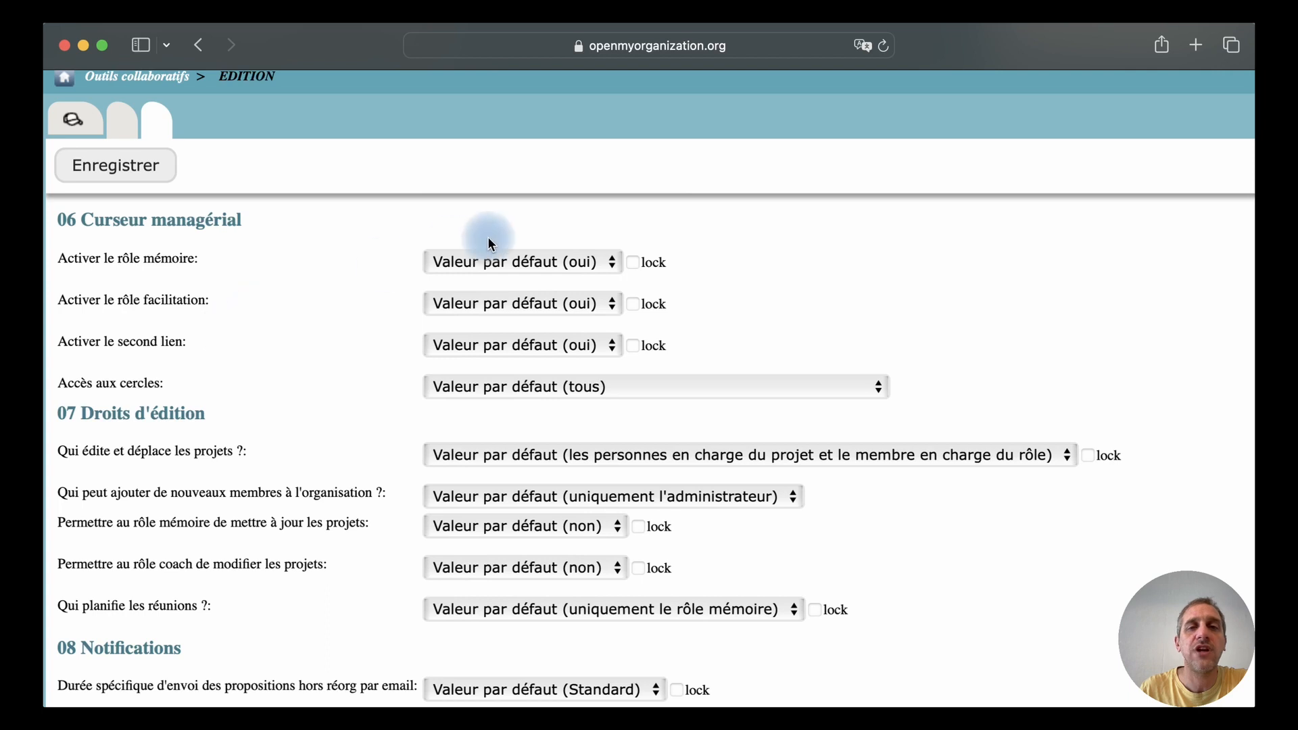
click(509, 266)
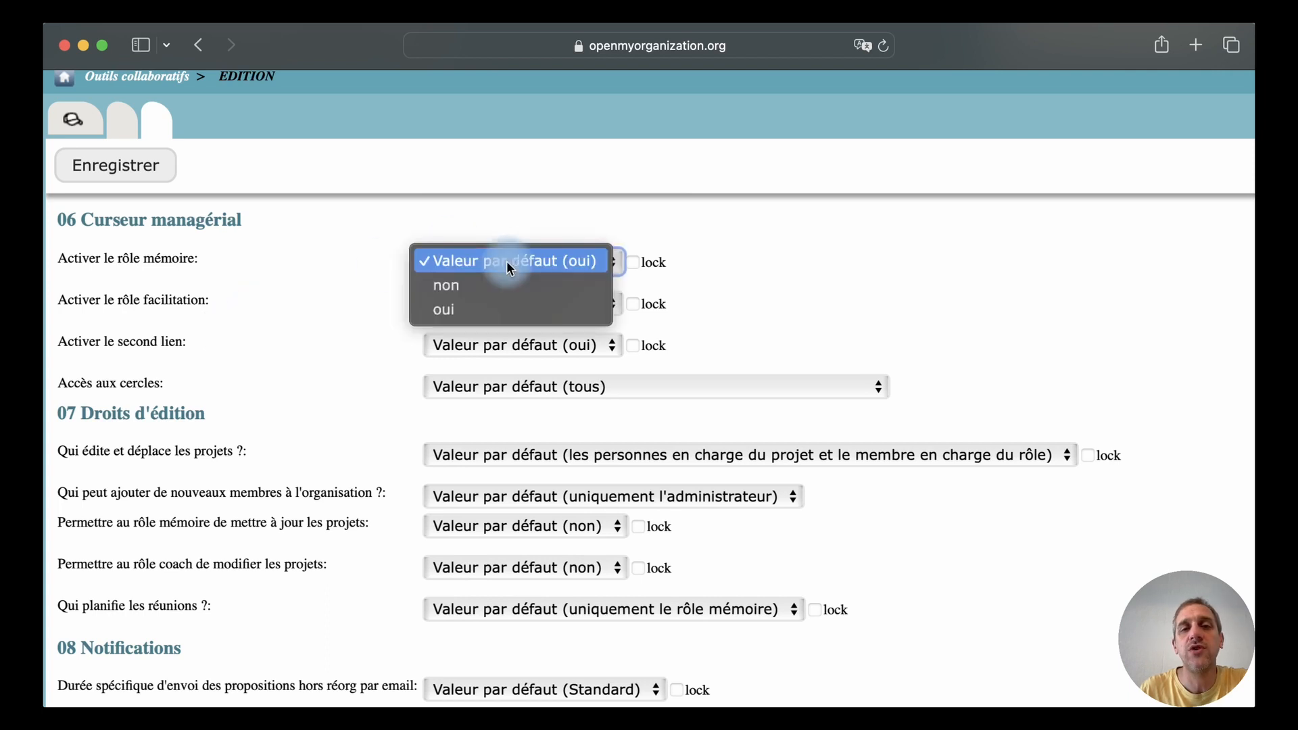
click(507, 261)
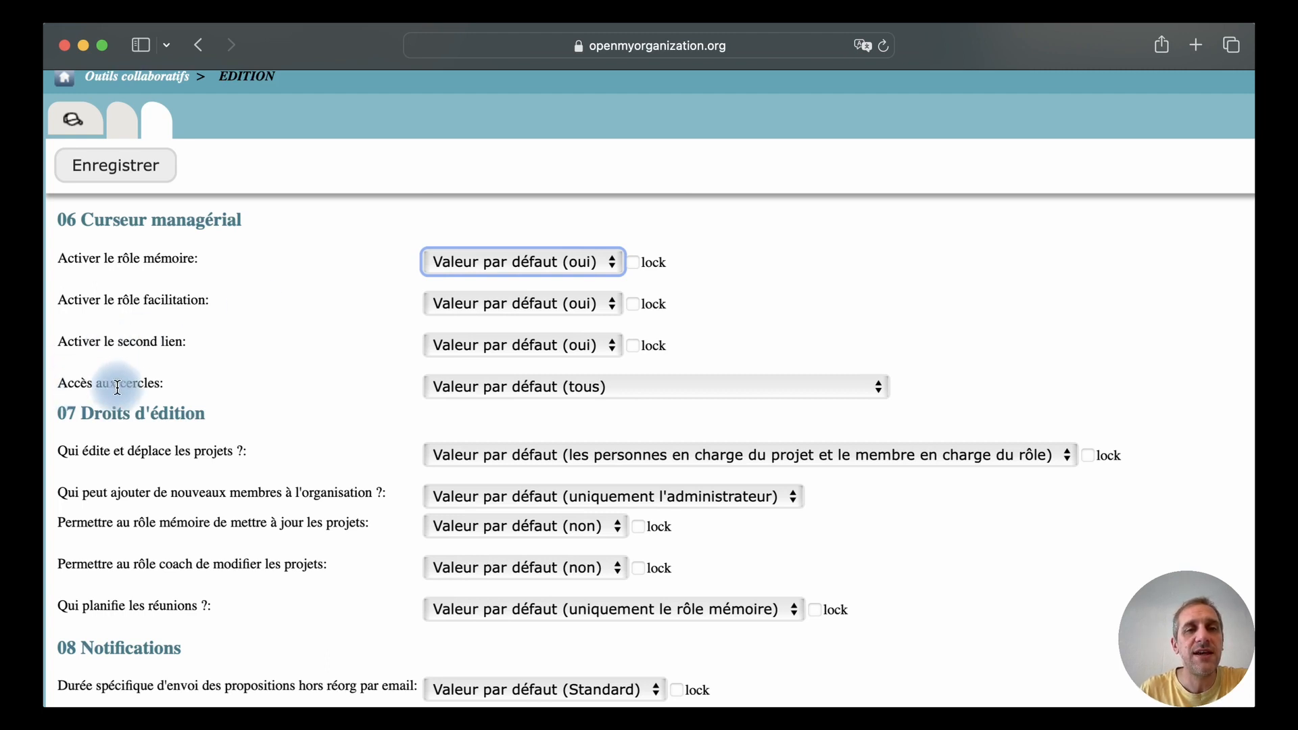
click(516, 387)
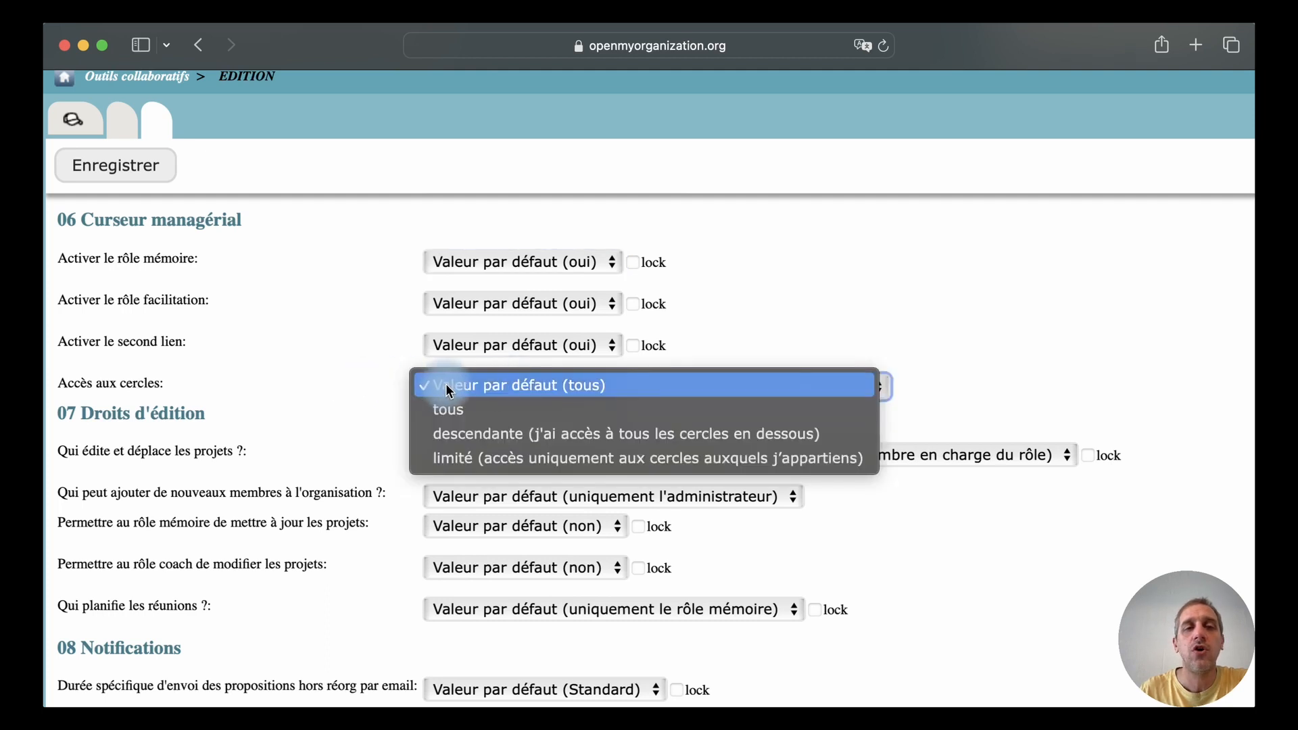
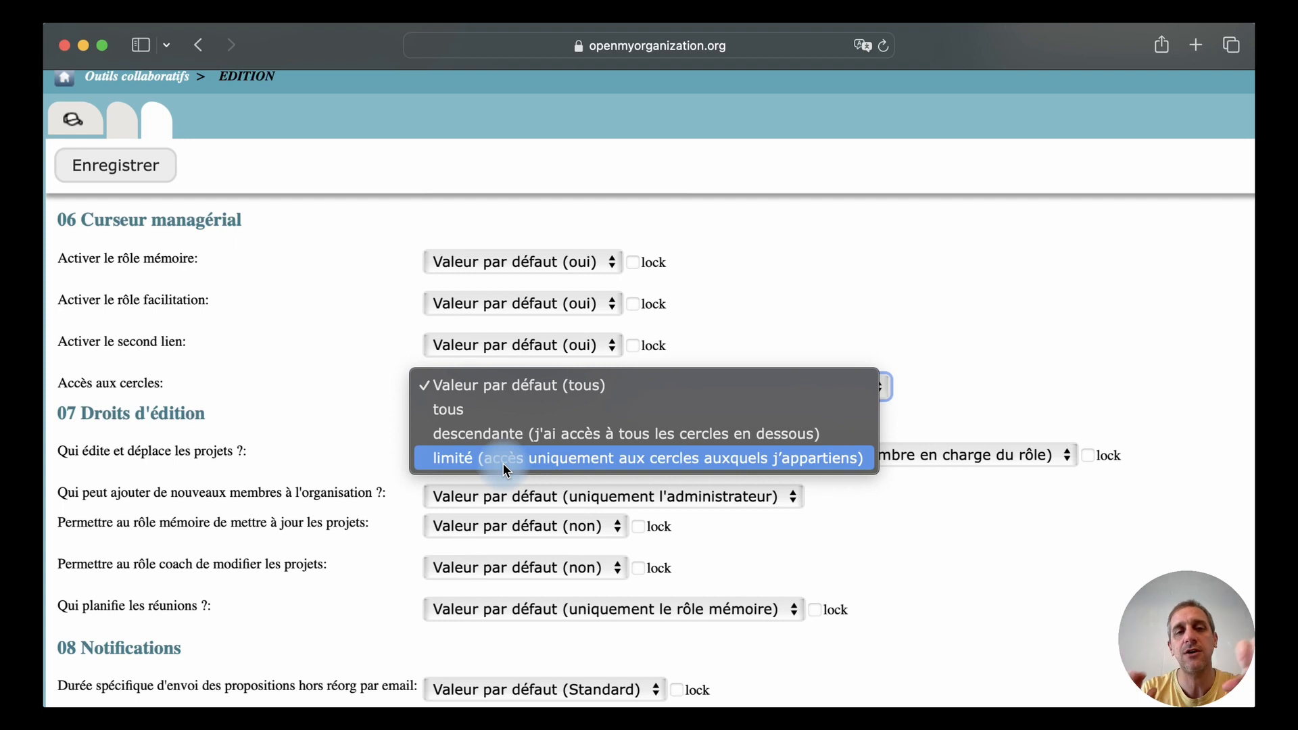
Examine the edit-rights choices for who can edit and move projects
click(443, 387)
scroll(257, 365, down, 5)
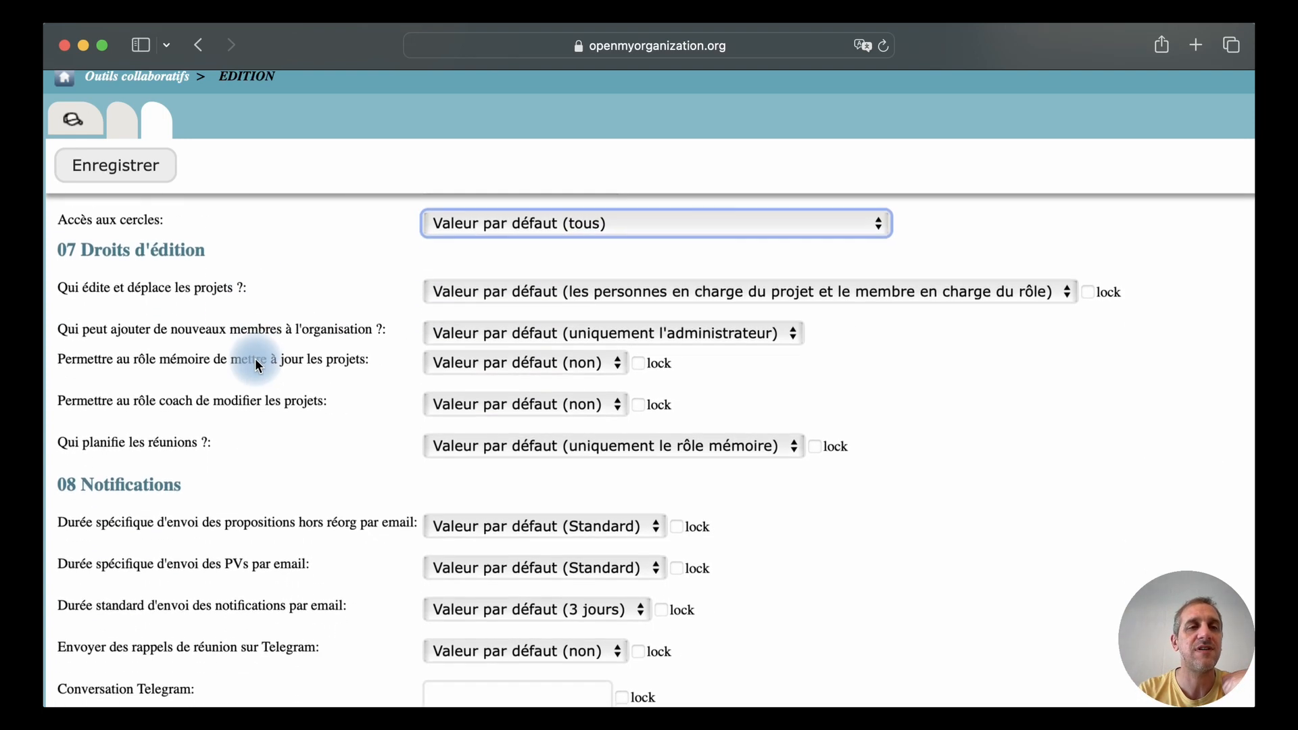
scroll(258, 365, up, 1)
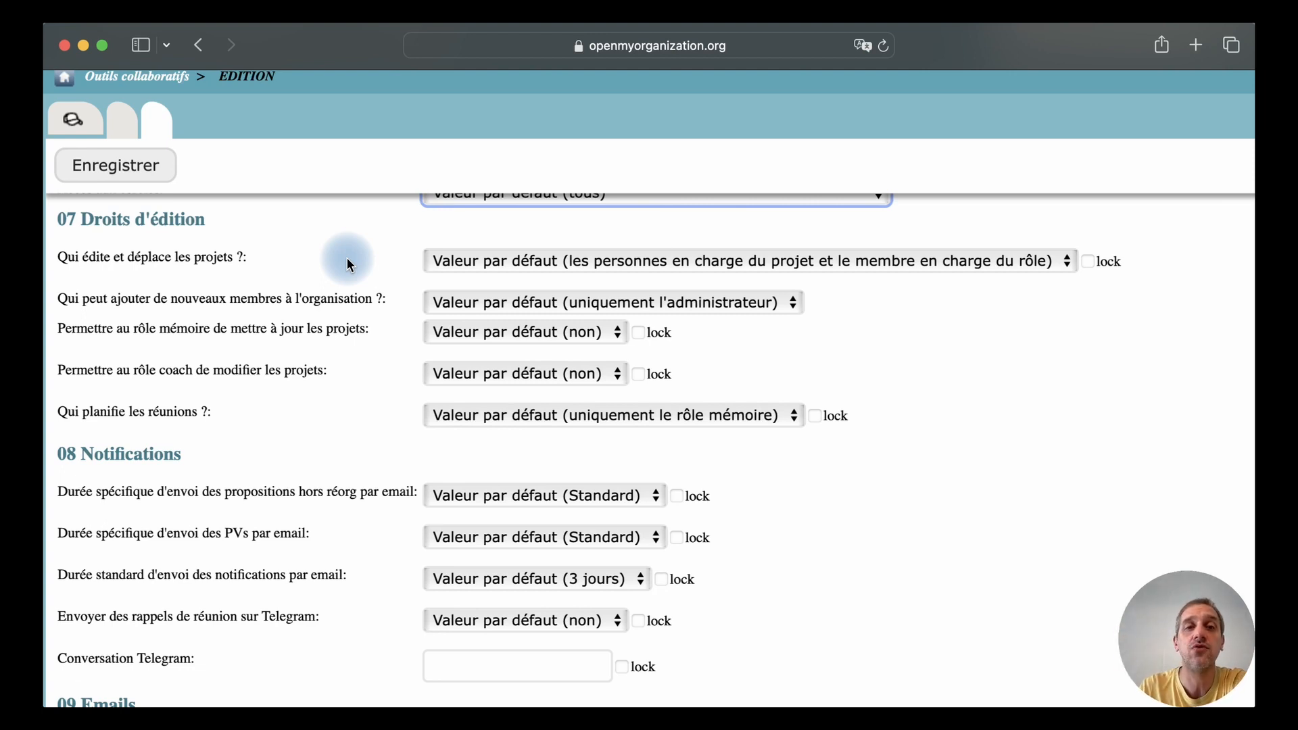
click(560, 262)
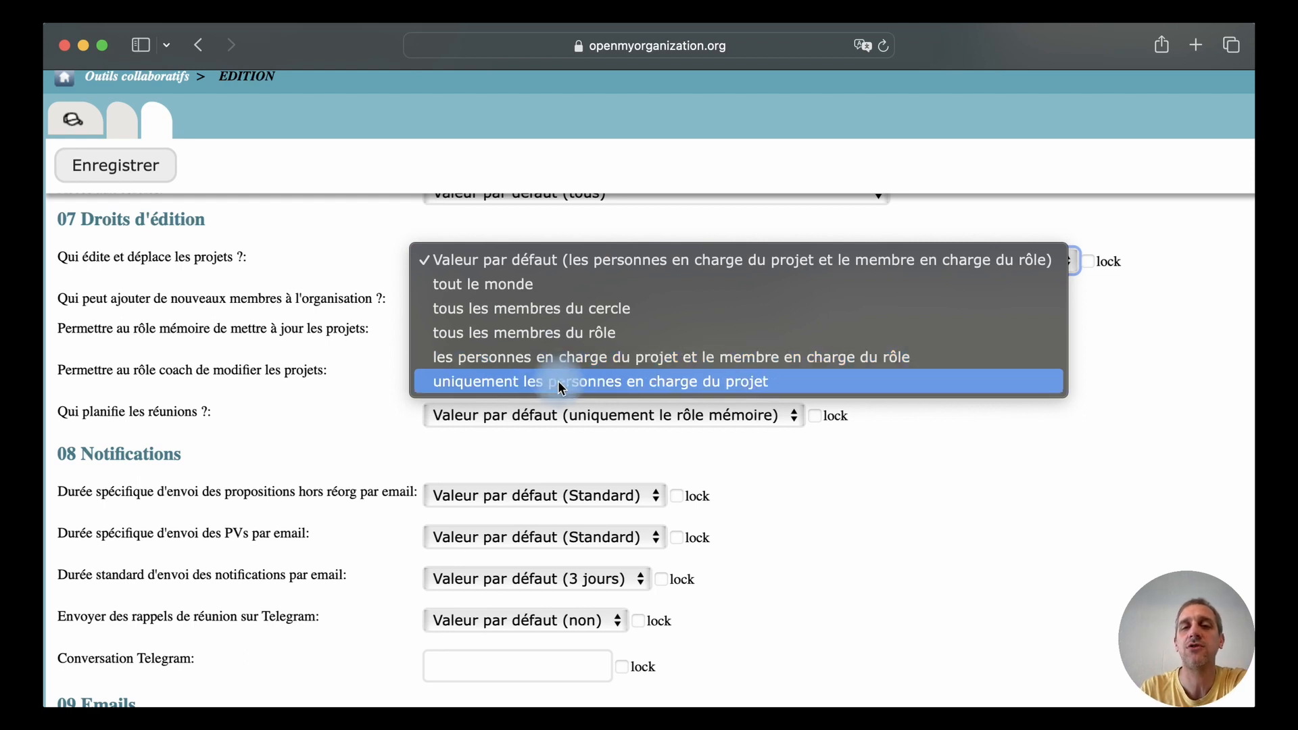
click(374, 236)
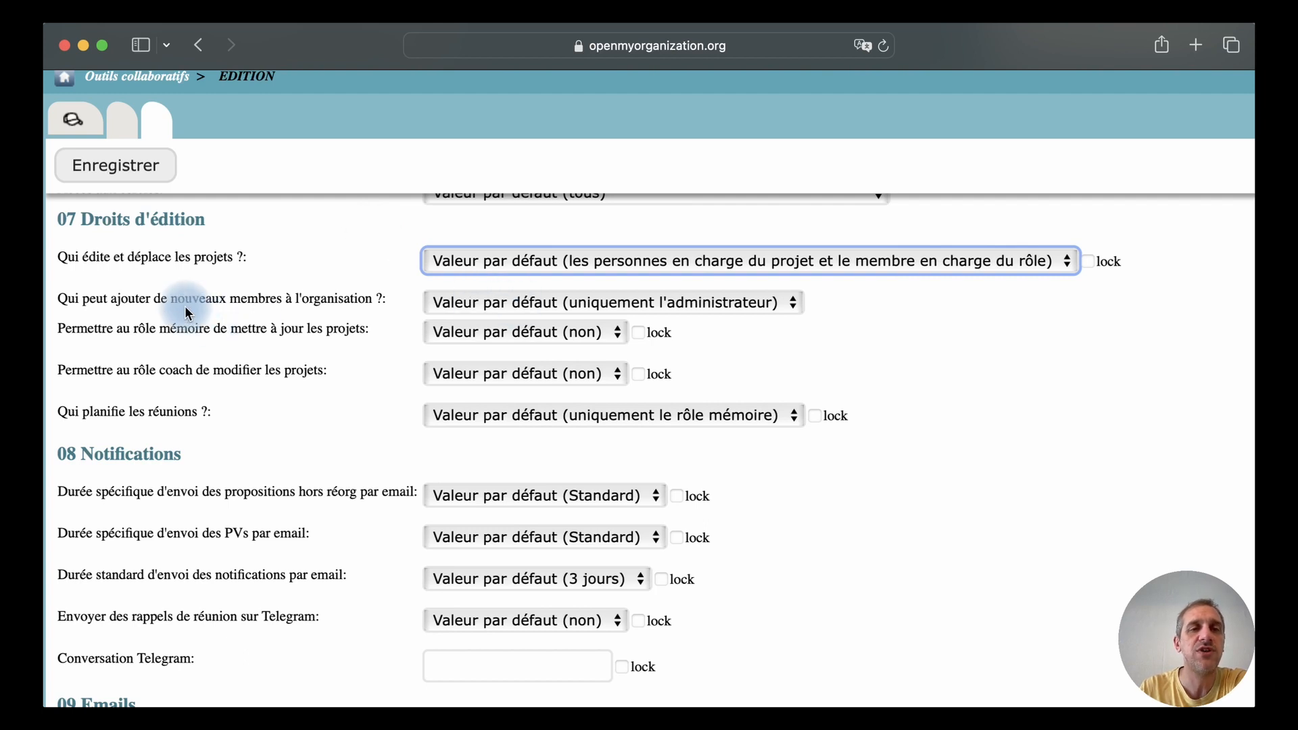
Set who can add new members to "les liens pilotages des différents cercles" and check the choices for the memory role updating projects
click(492, 310)
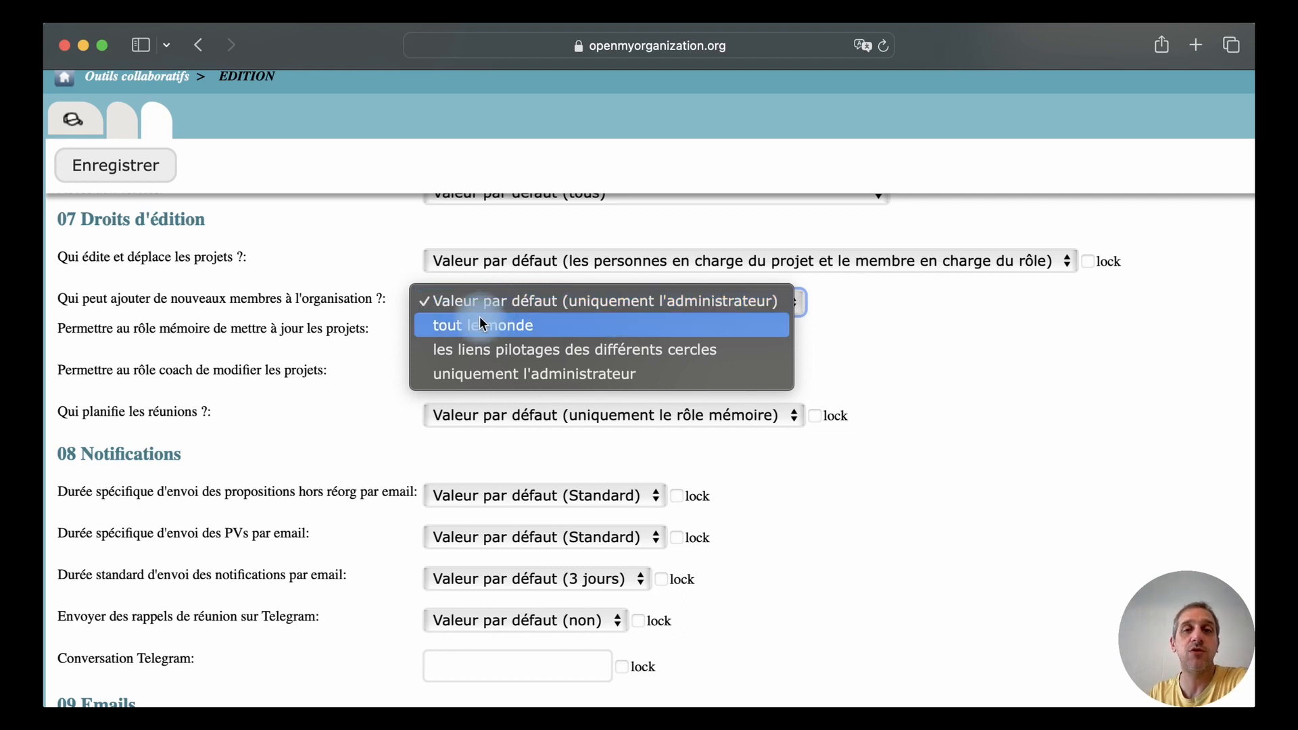
click(533, 362)
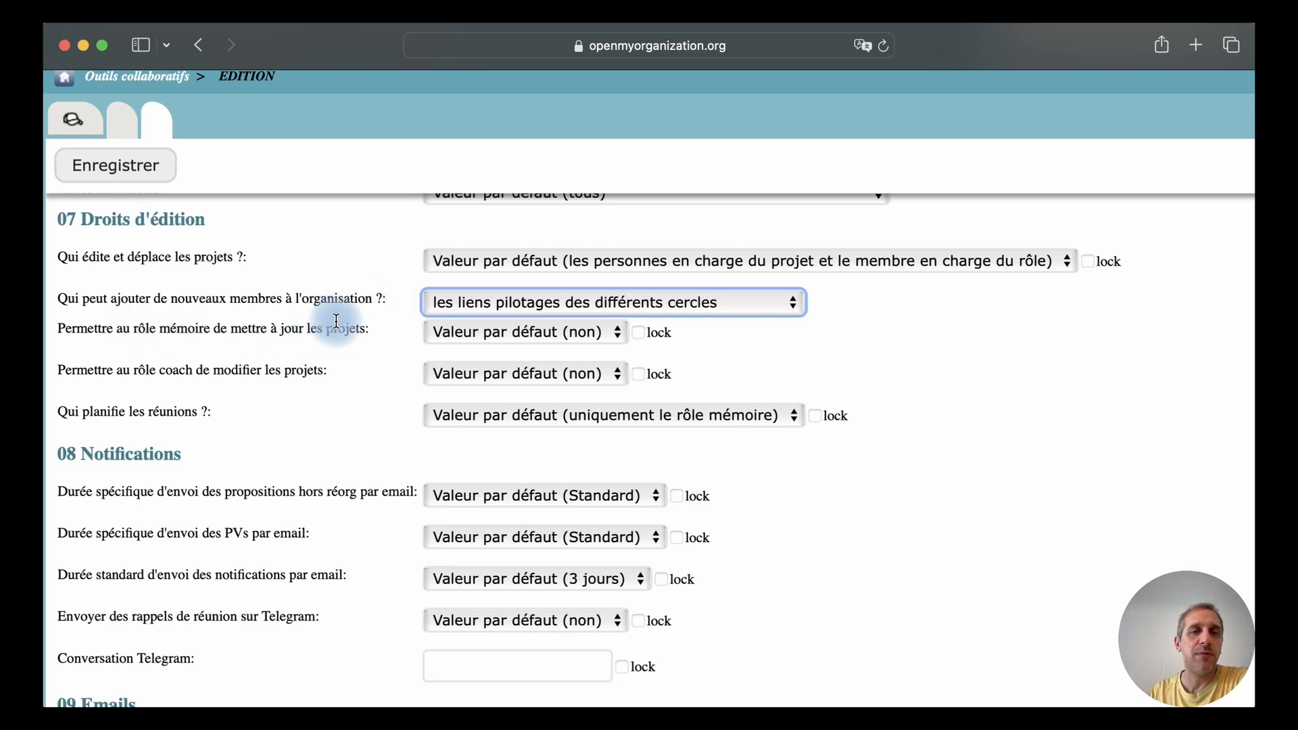
click(475, 339)
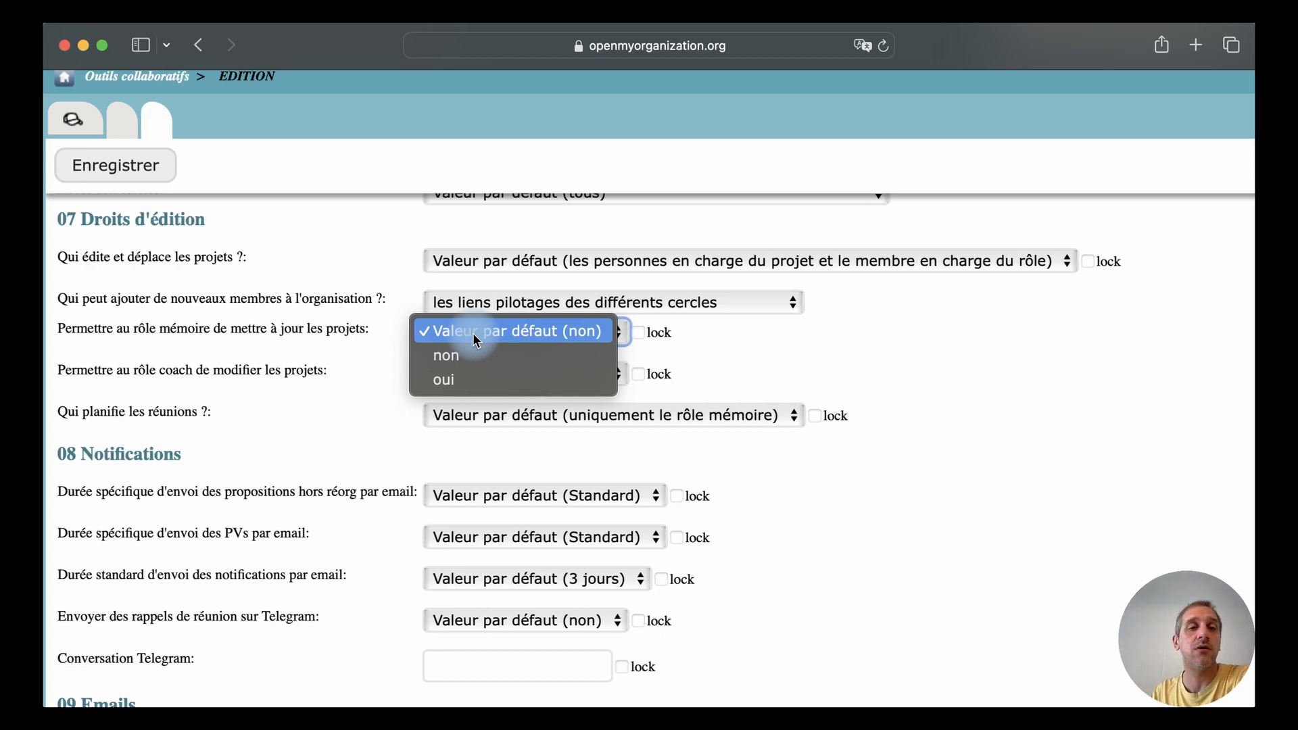
click(365, 250)
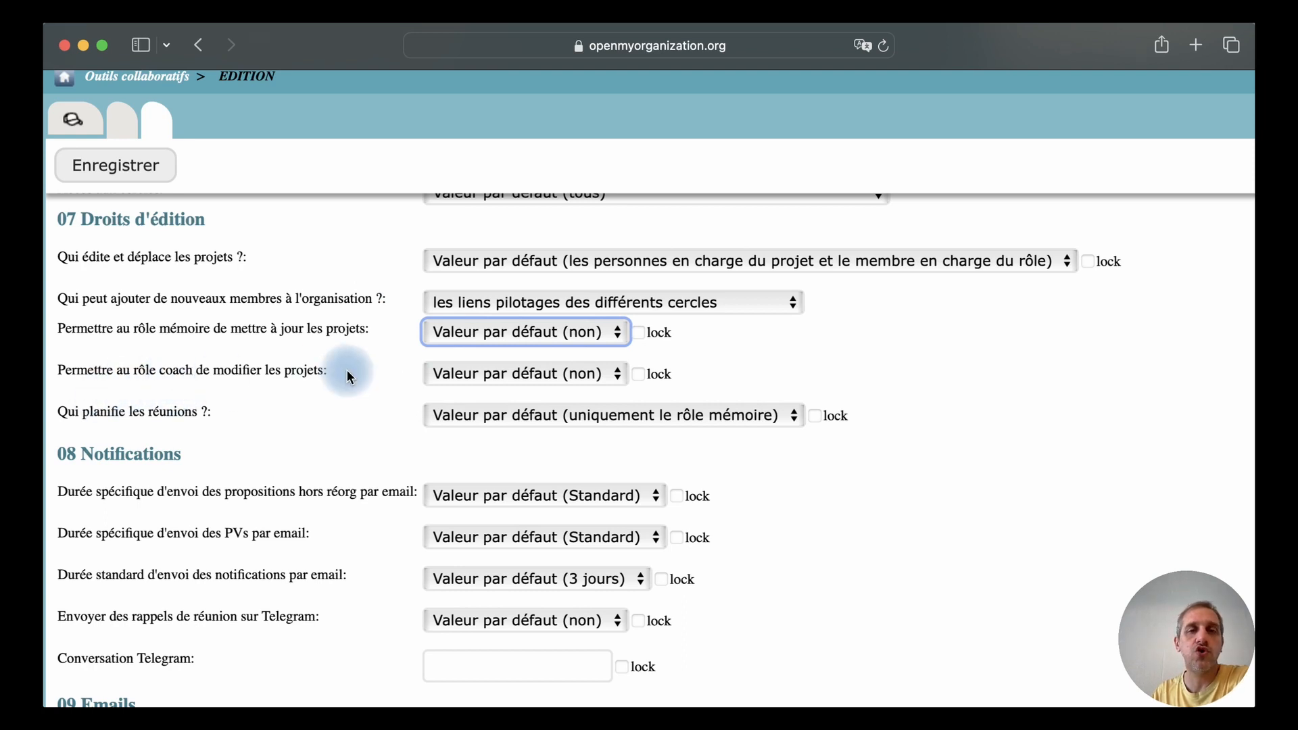
Allow the coach role to modify projects by choosing "oui", and check the choices for who plans meetings
click(514, 373)
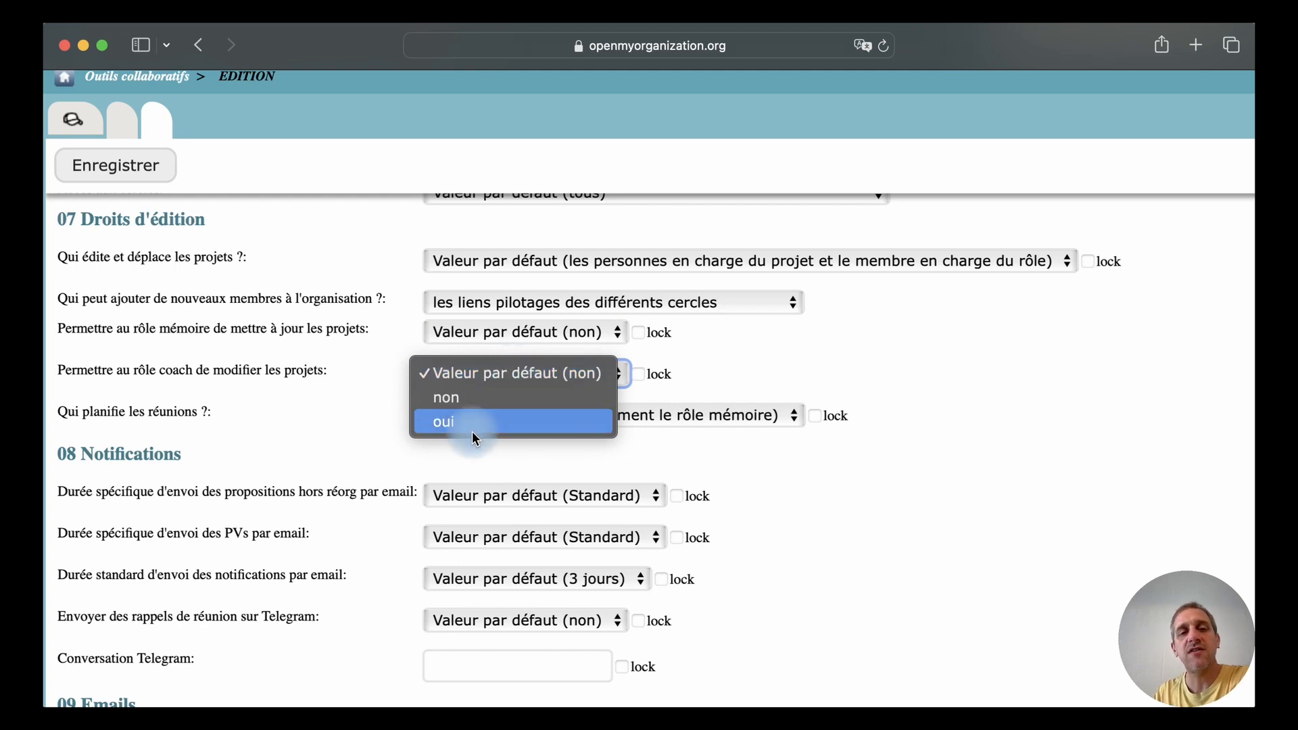
click(373, 375)
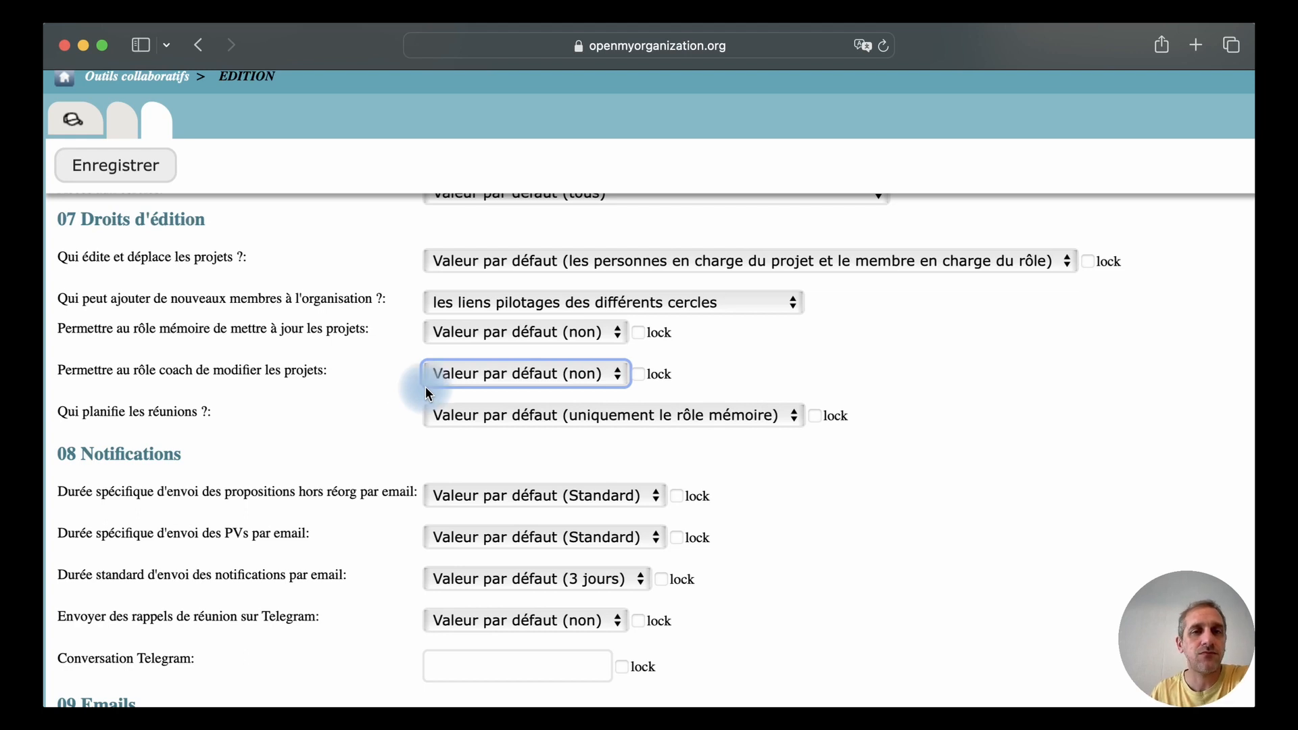
click(466, 374)
click(256, 466)
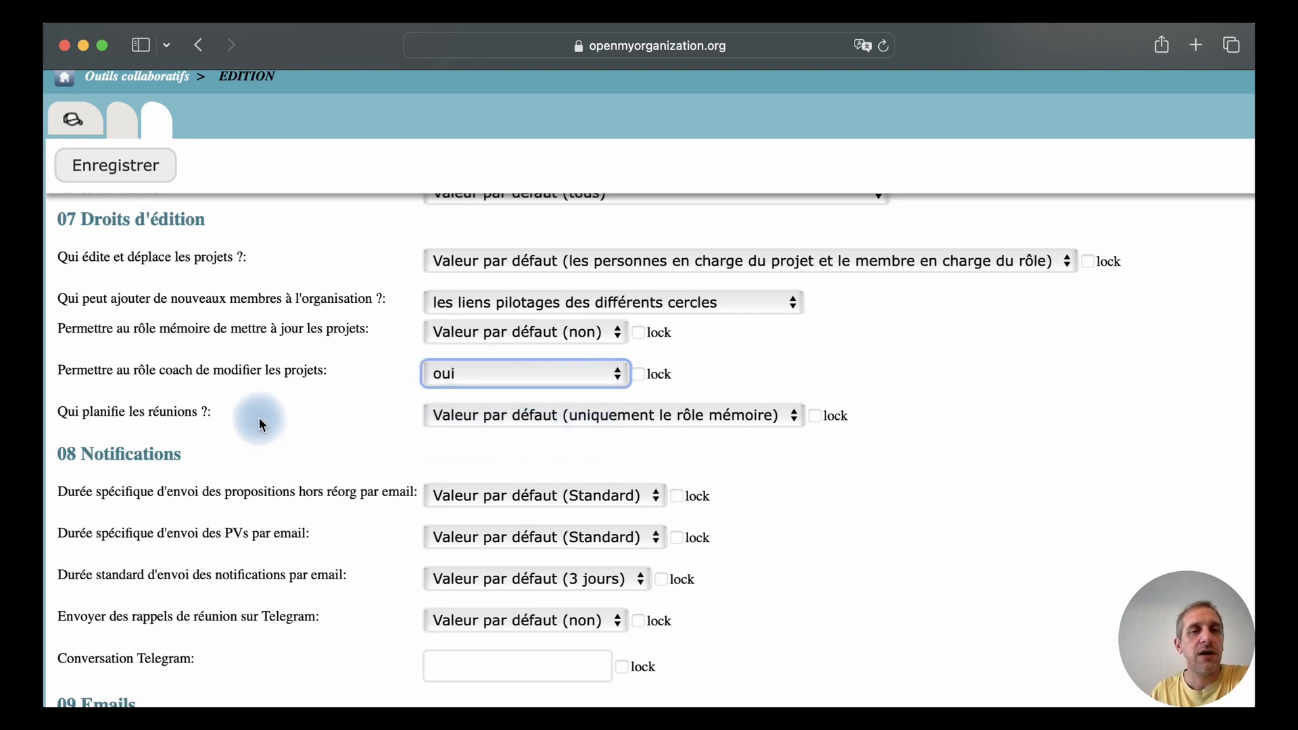
click(457, 424)
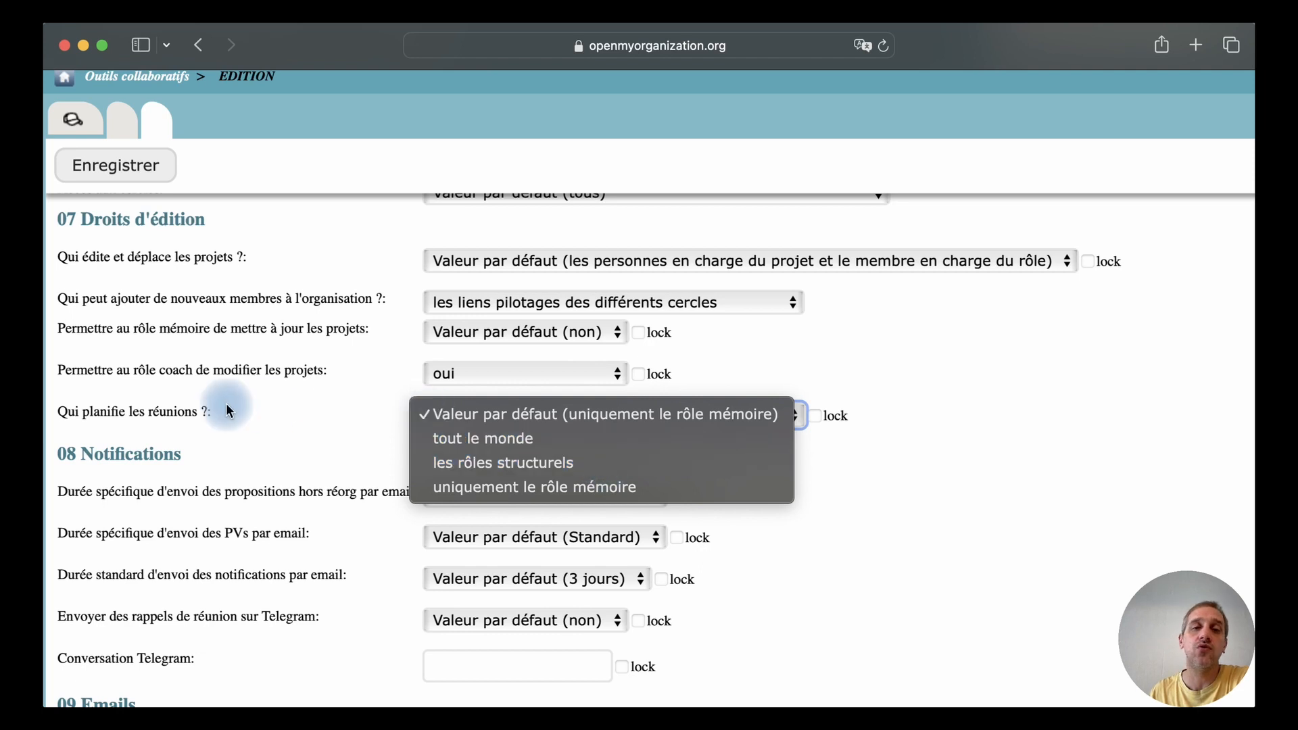
click(326, 400)
Set the specific email sending delays for proposals outside reorganisation and for meeting minutes (PVs) to "Immédiatement"
scroll(326, 402, down, 4)
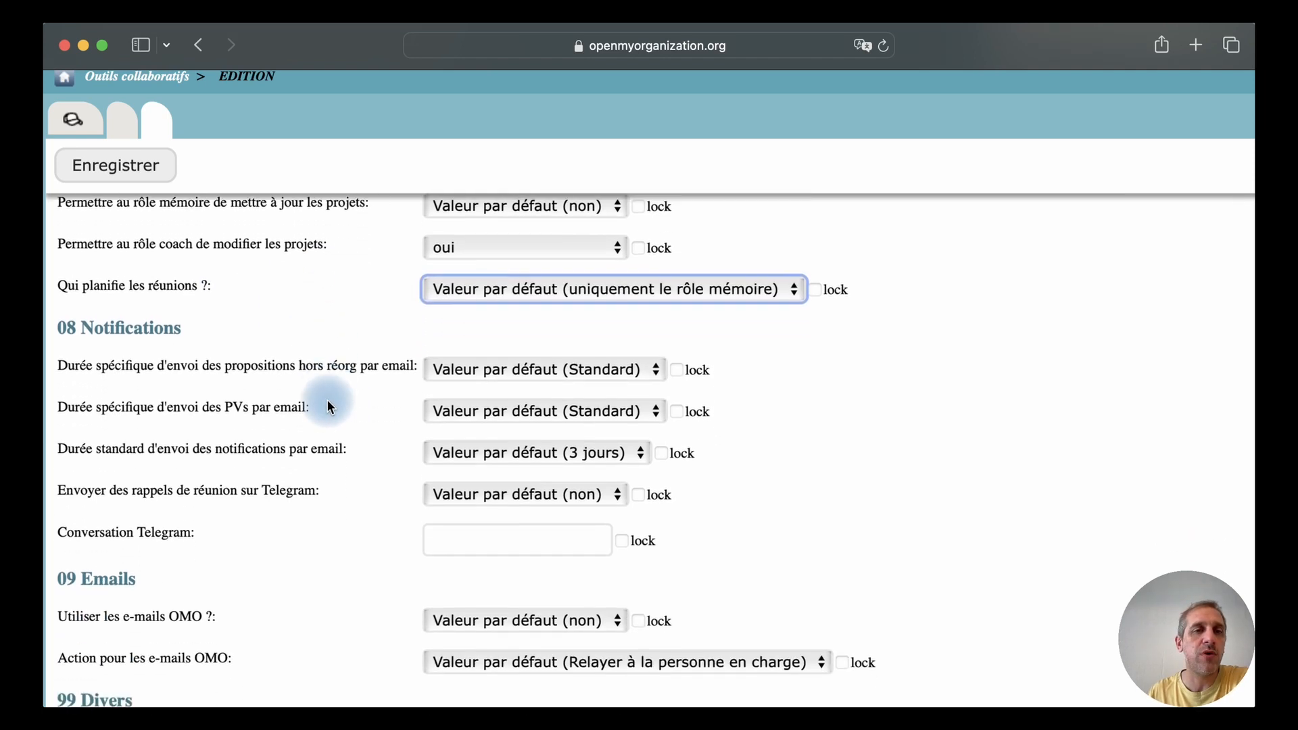
scroll(329, 406, down, 1)
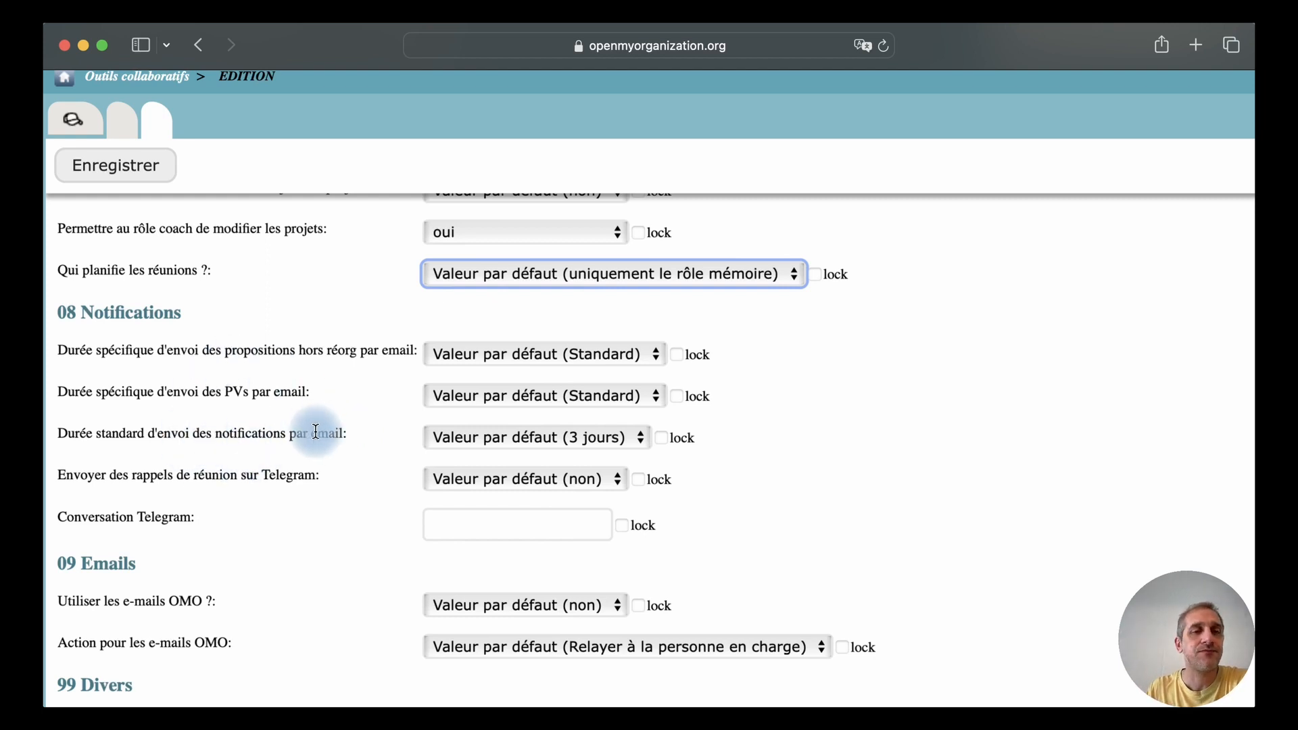
click(522, 355)
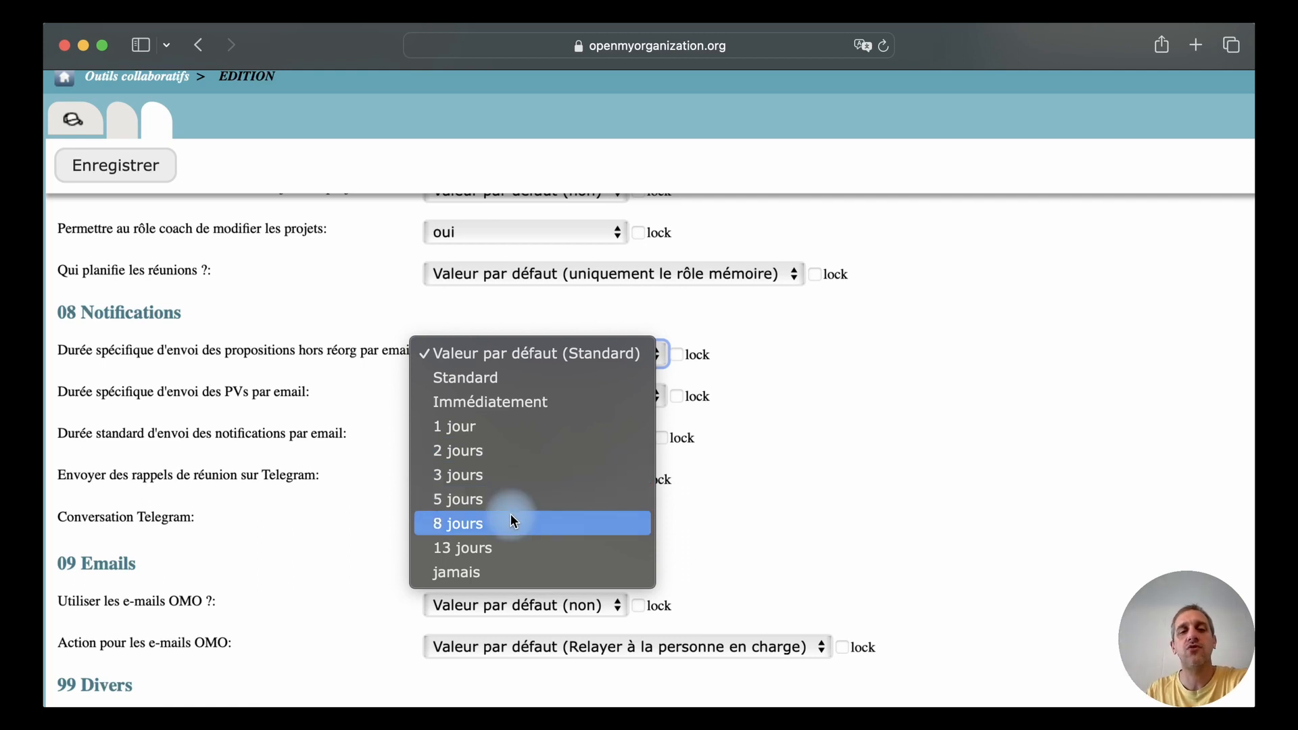
click(509, 572)
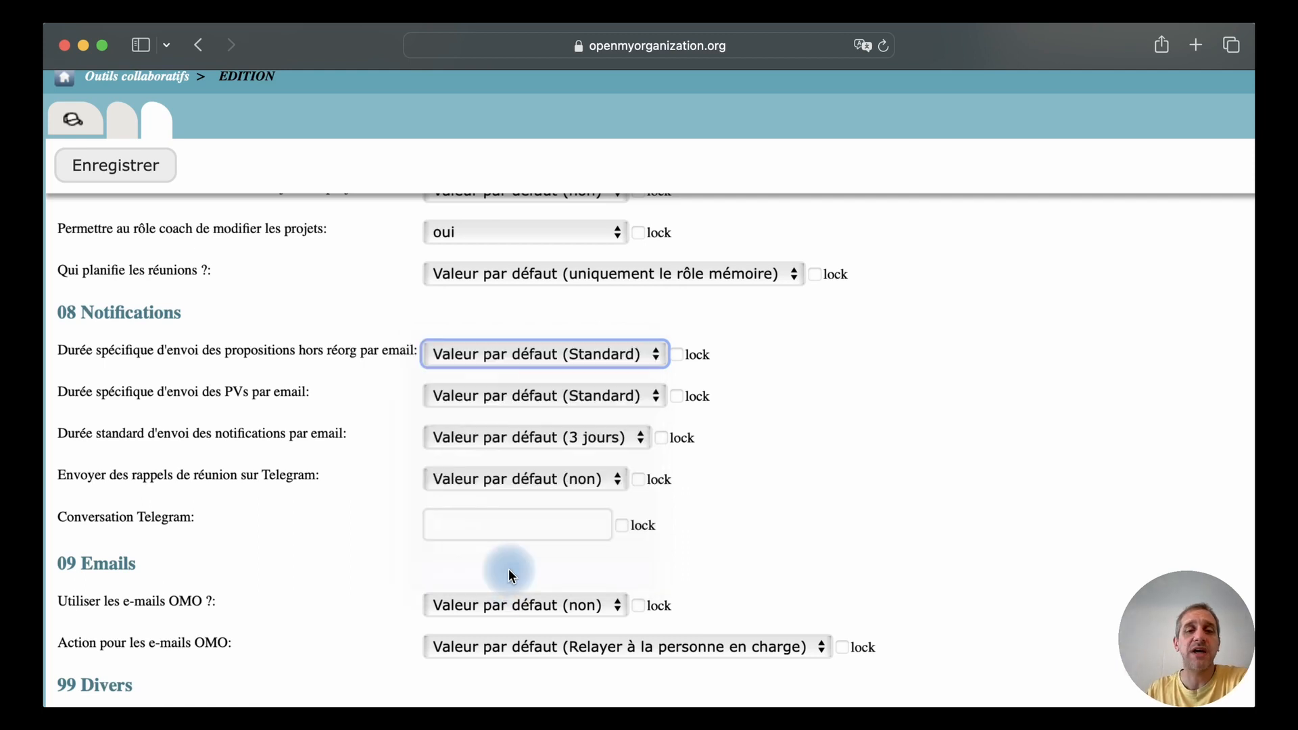
click(485, 356)
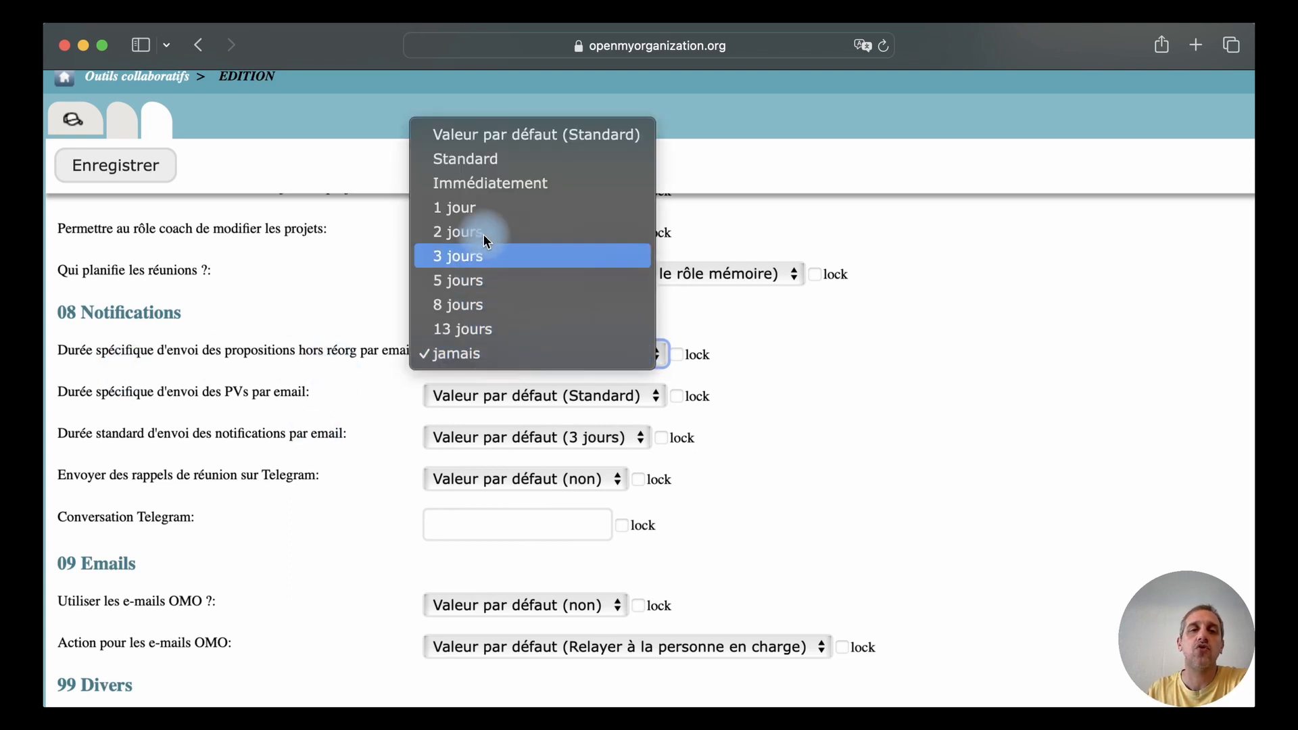
click(485, 183)
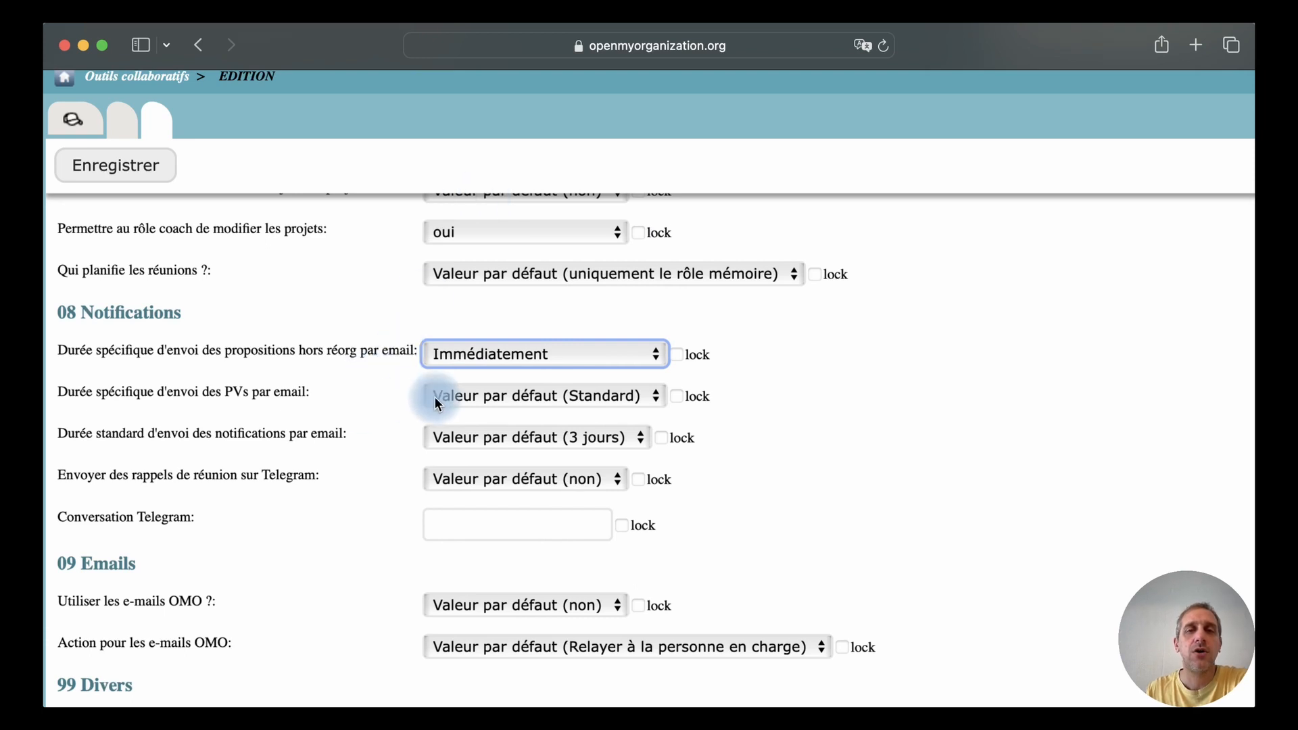
click(473, 395)
click(475, 443)
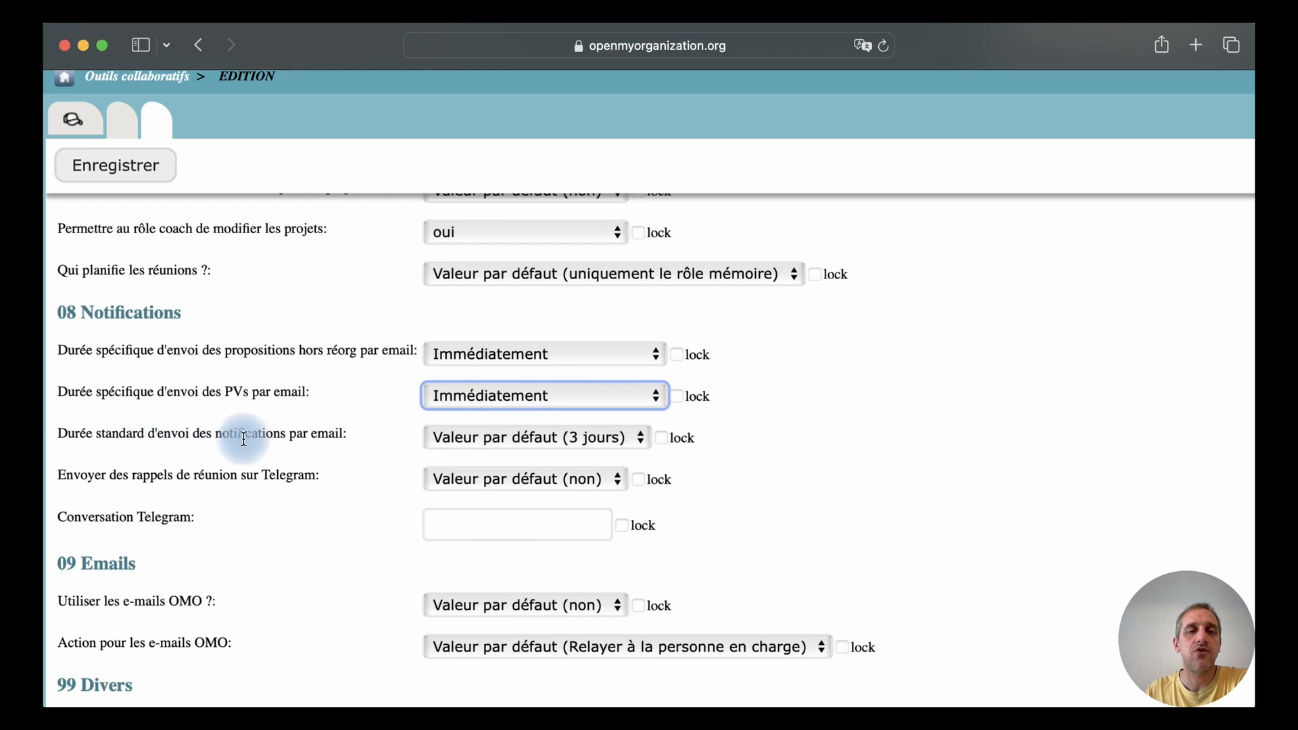
Set the standard email notification delay to "Immédiatement"
click(514, 444)
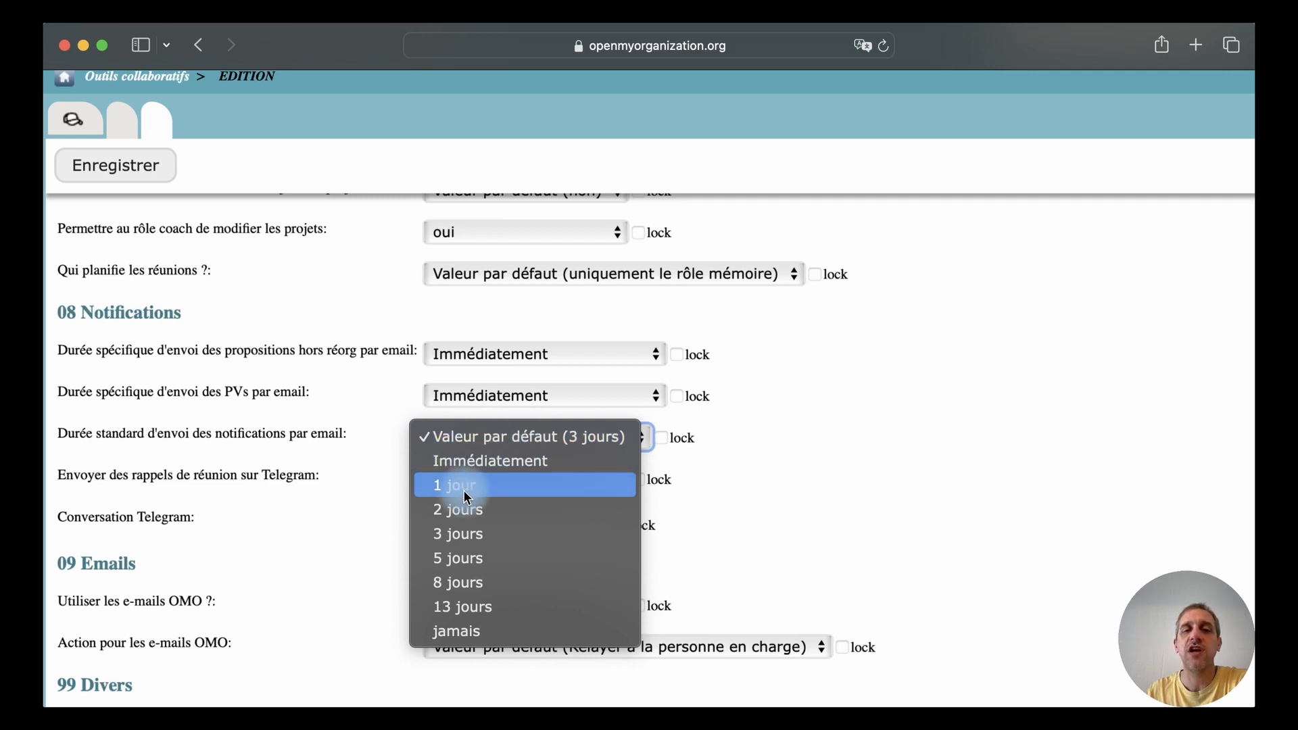
click(372, 435)
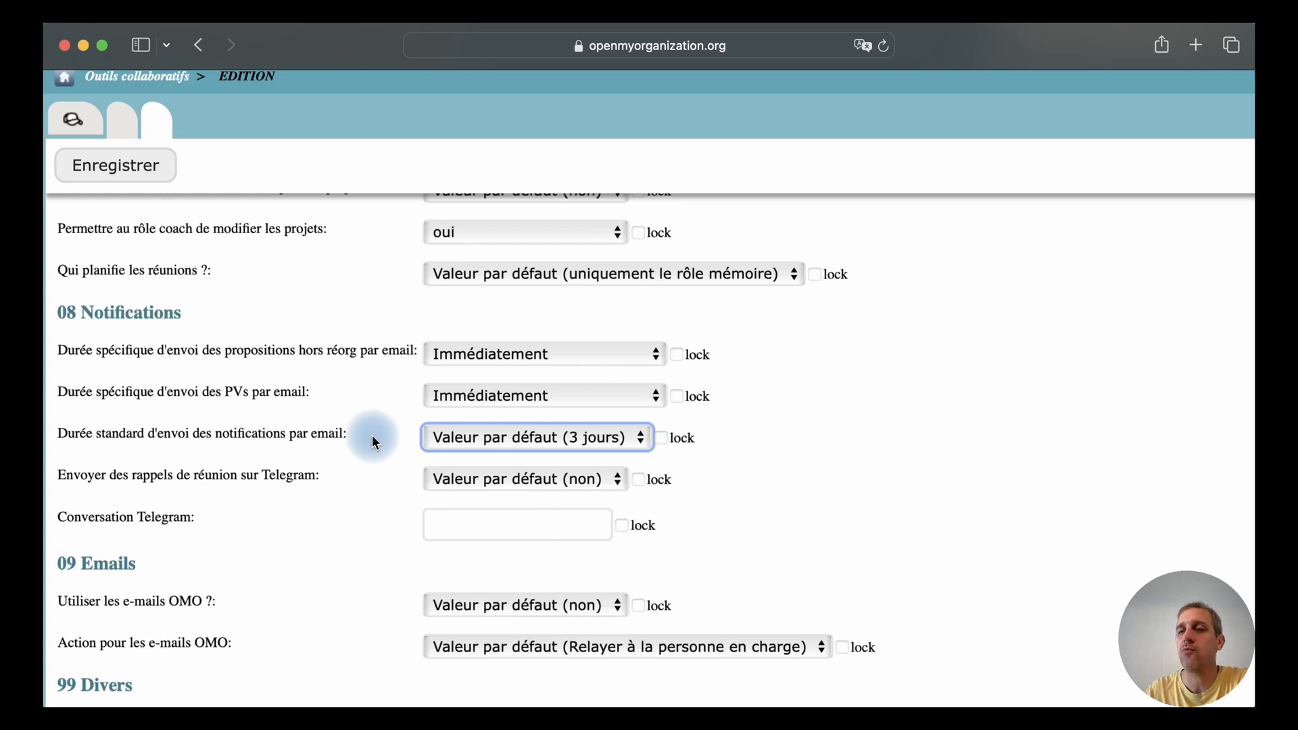
click(466, 440)
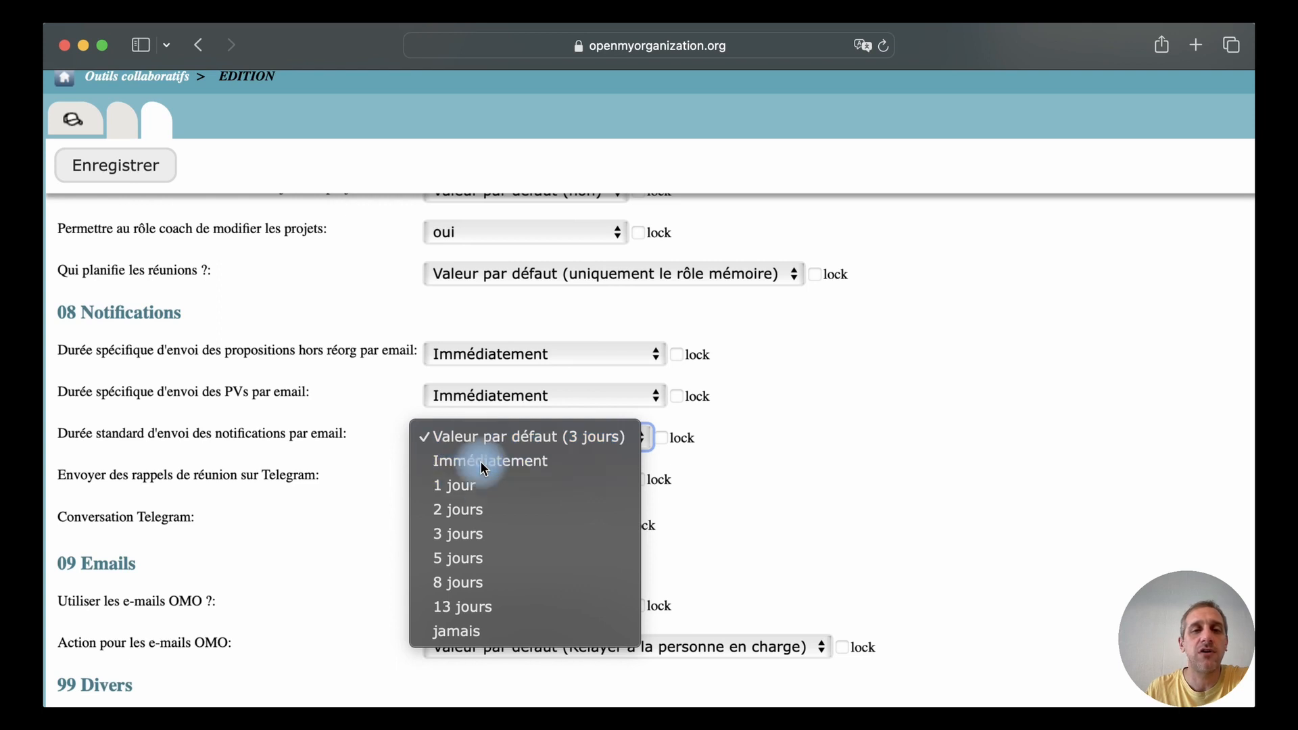
click(481, 462)
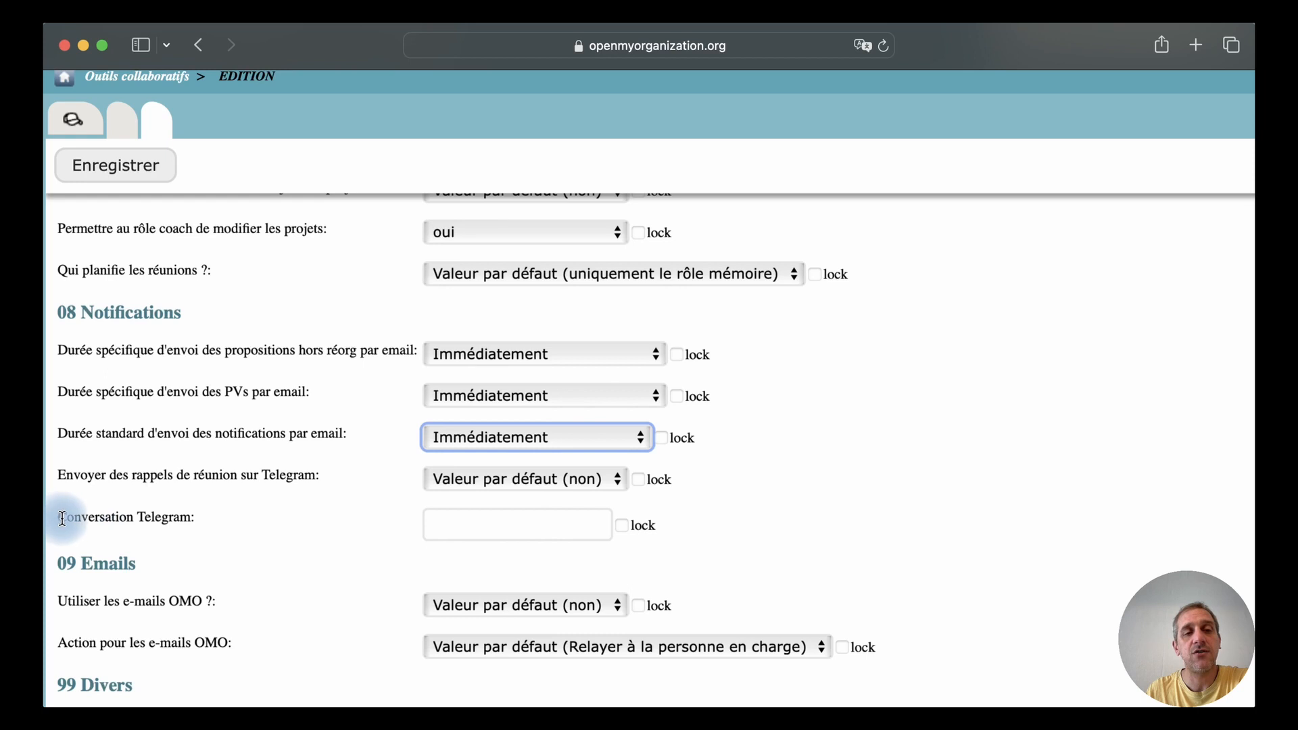
Switch the Telegram meeting reminders to "oui" and back to the default value "non"
click(541, 530)
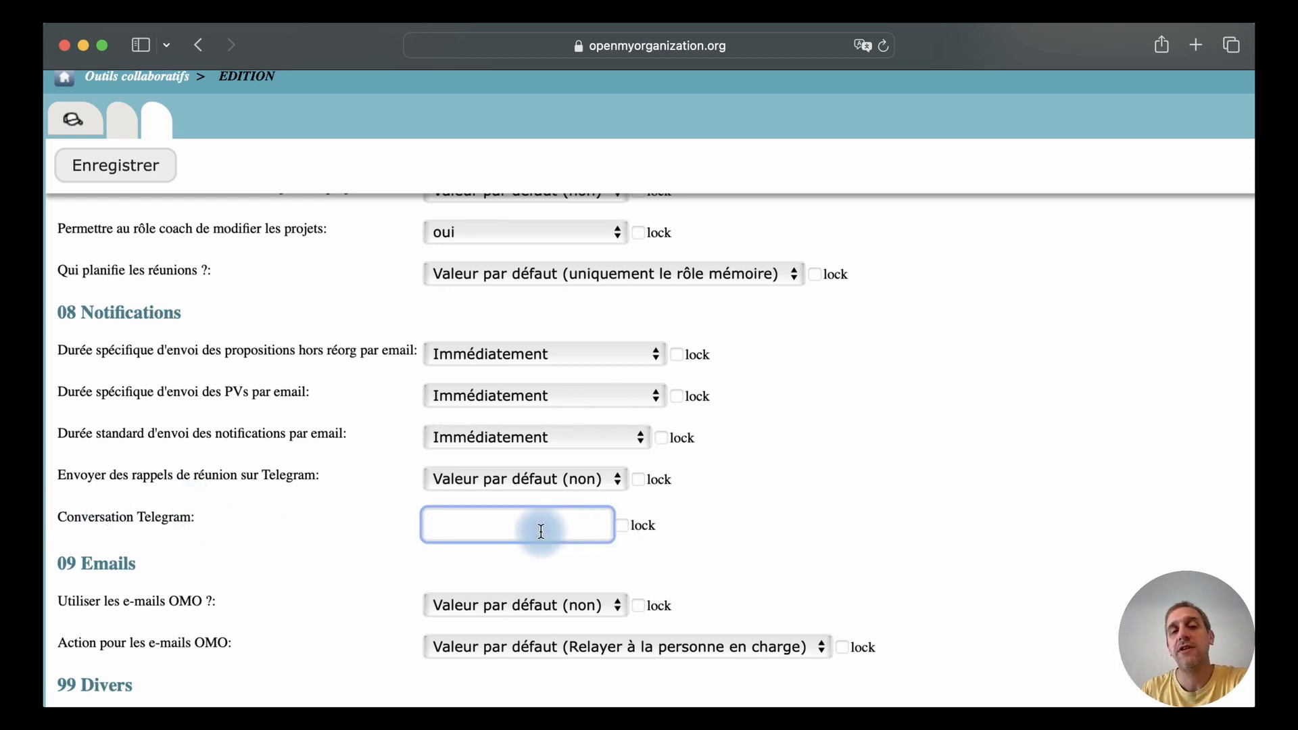
click(529, 482)
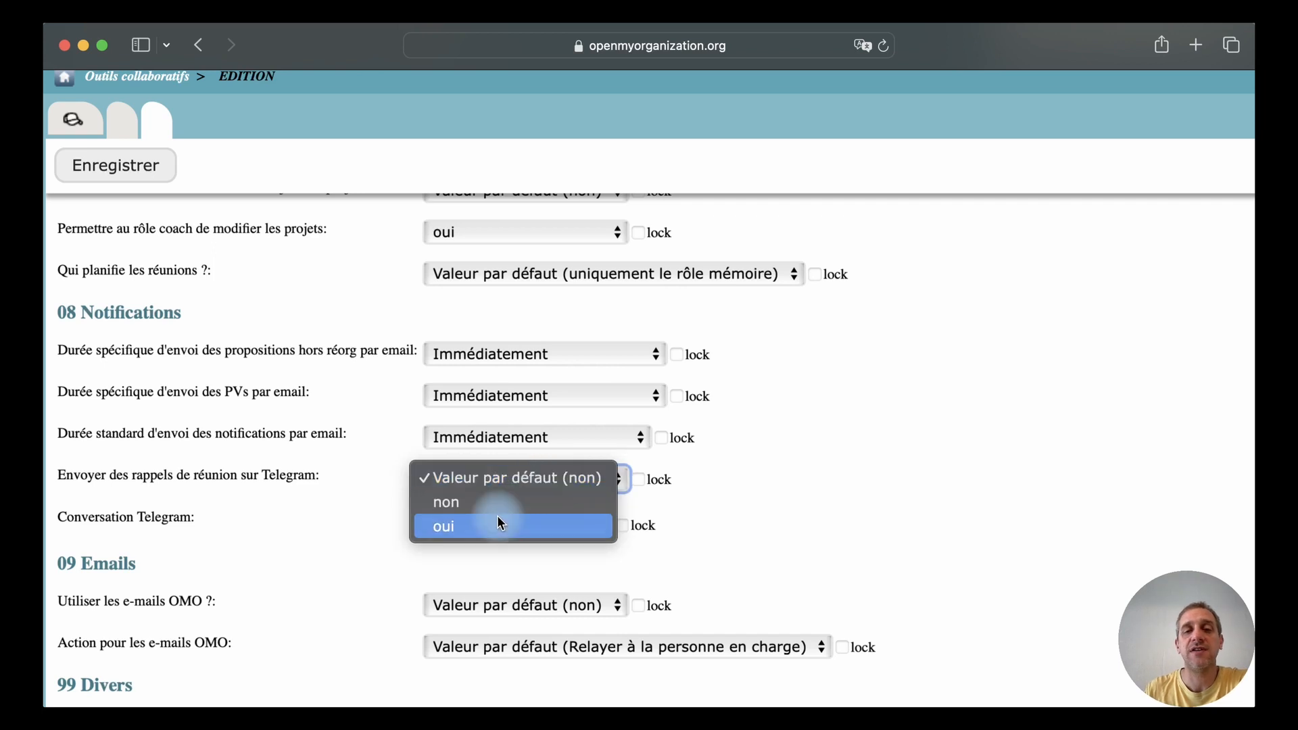
click(497, 520)
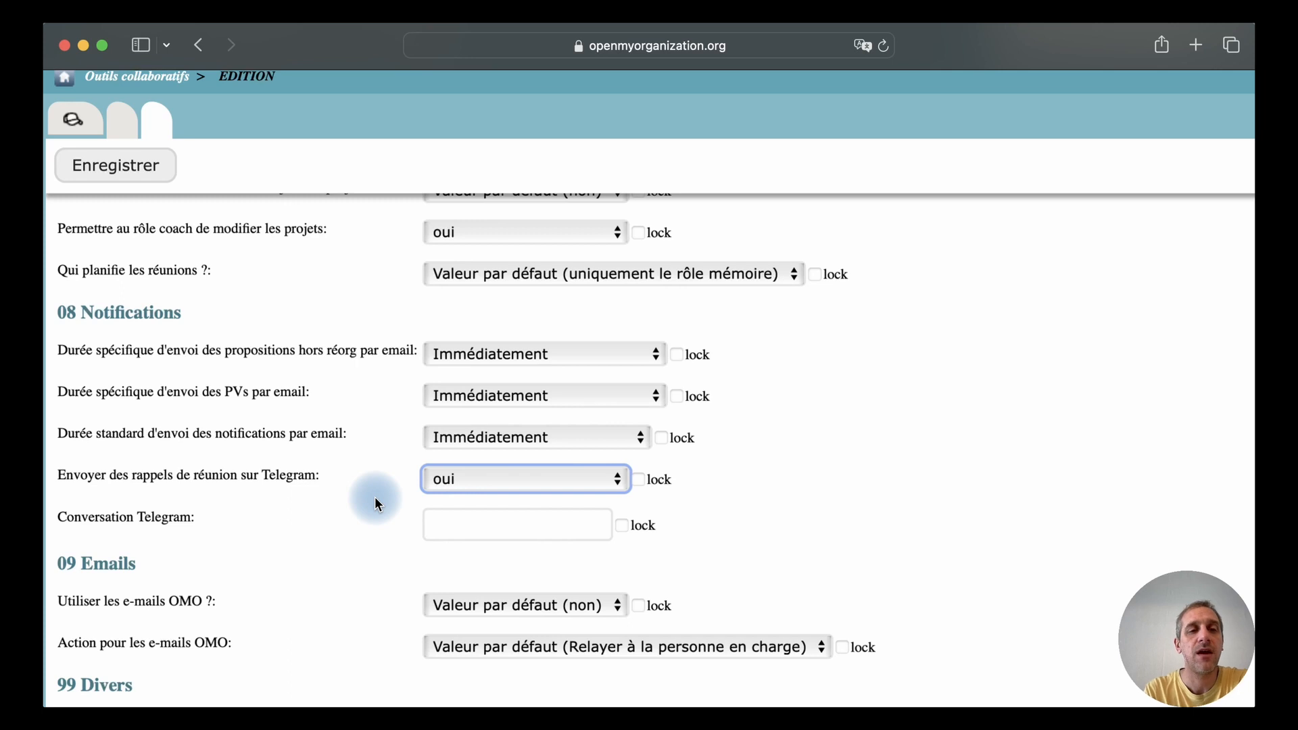
click(509, 485)
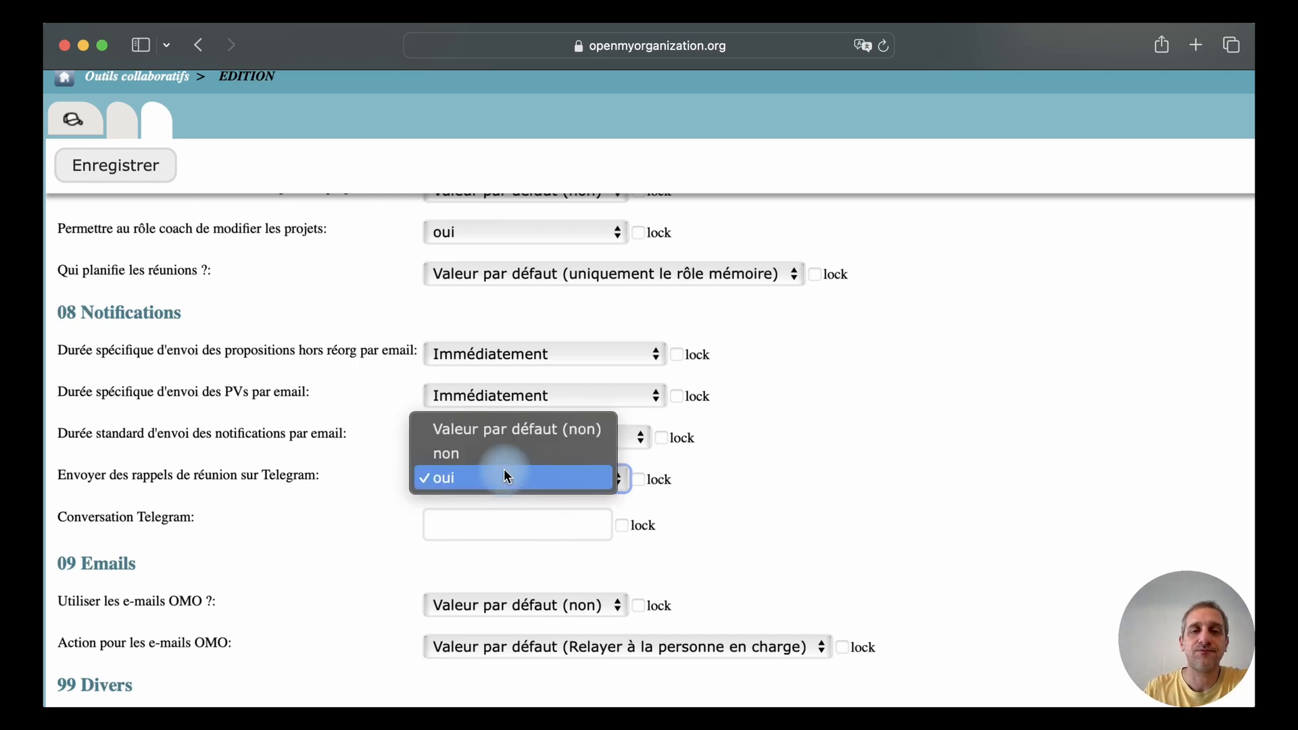
click(507, 426)
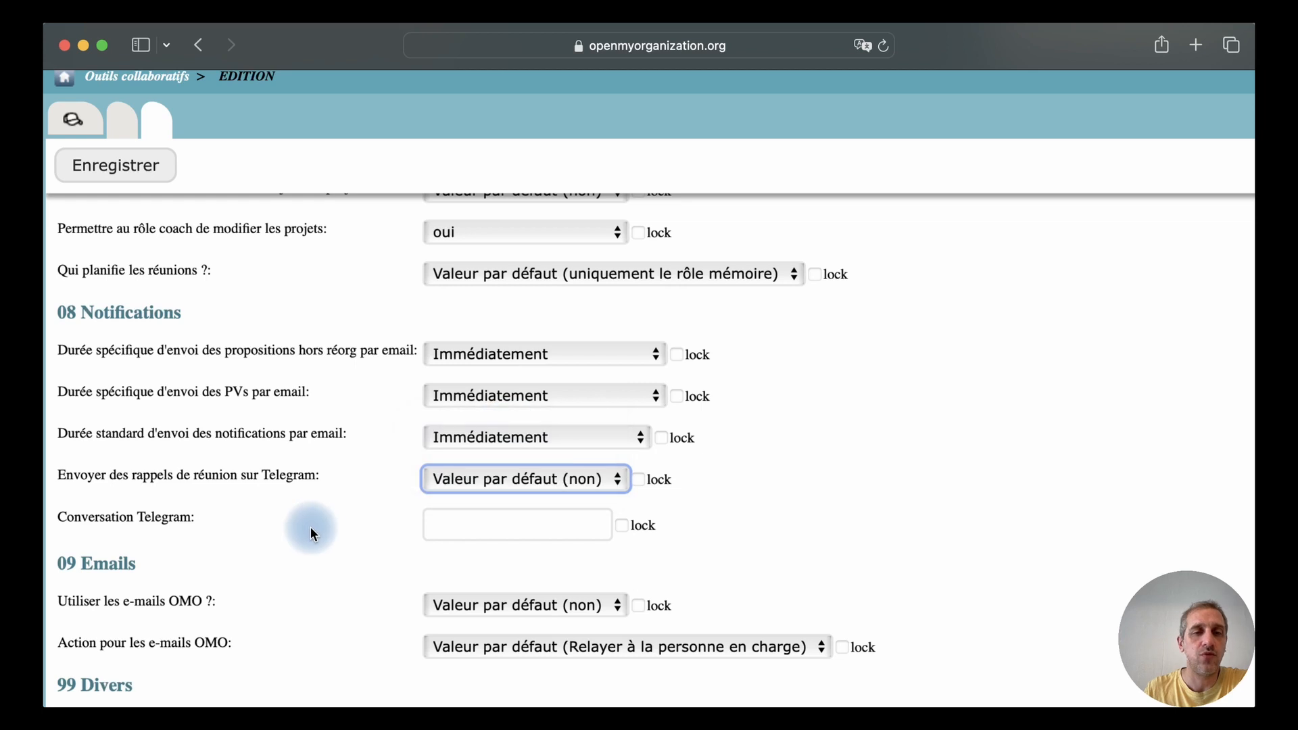
Examine the choices for using OMO e-mails and for the action applied to them
scroll(311, 531, down, 2)
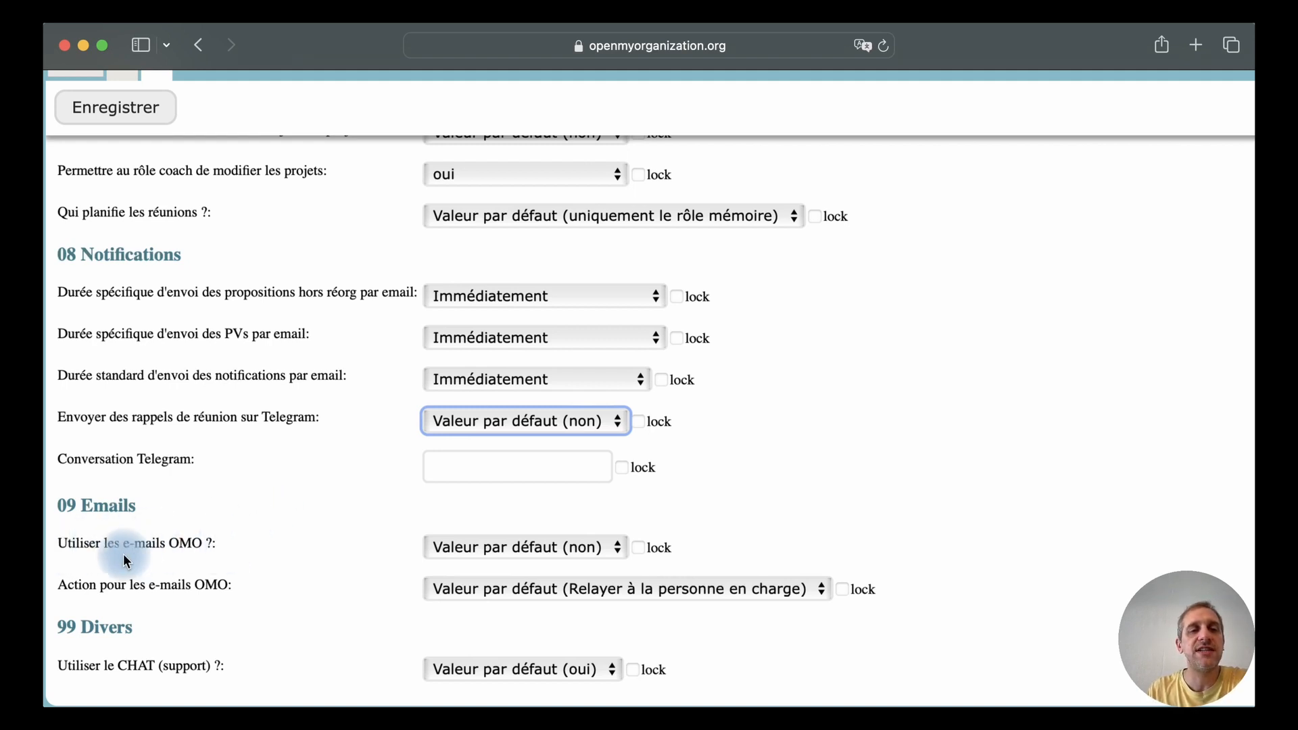
click(506, 546)
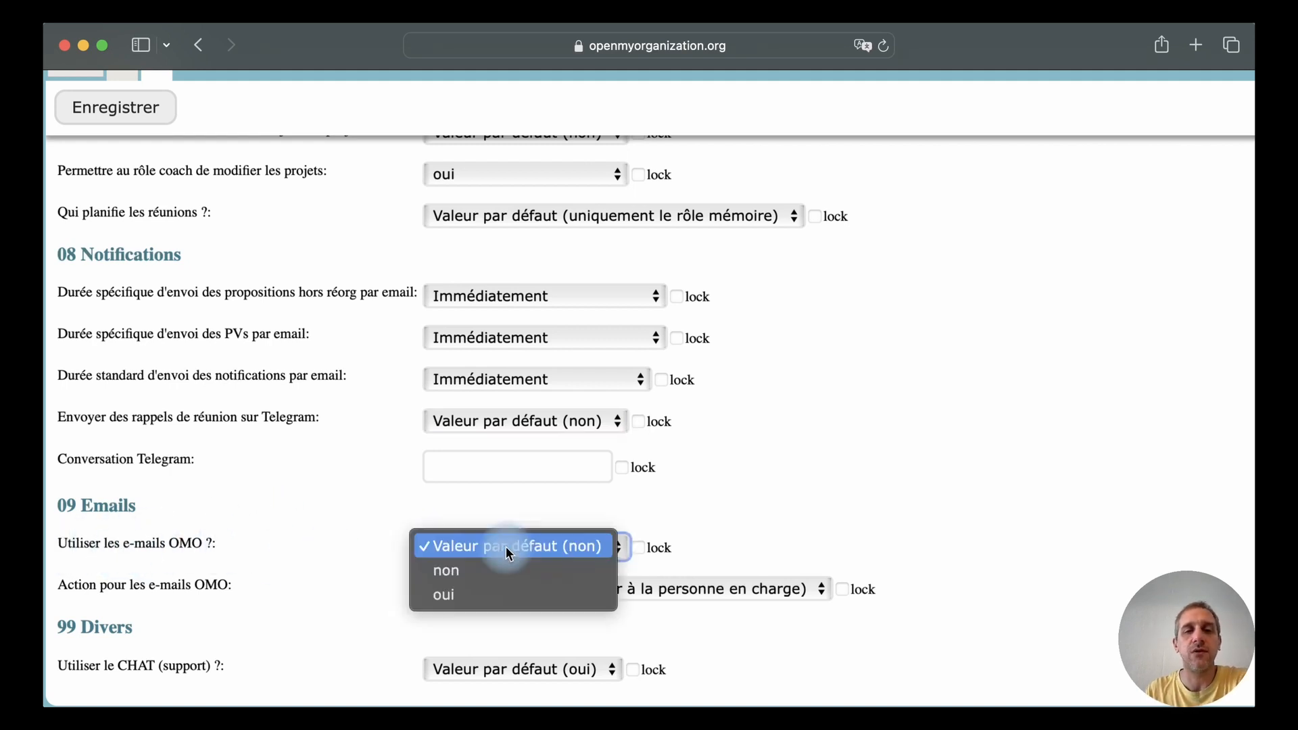
click(373, 527)
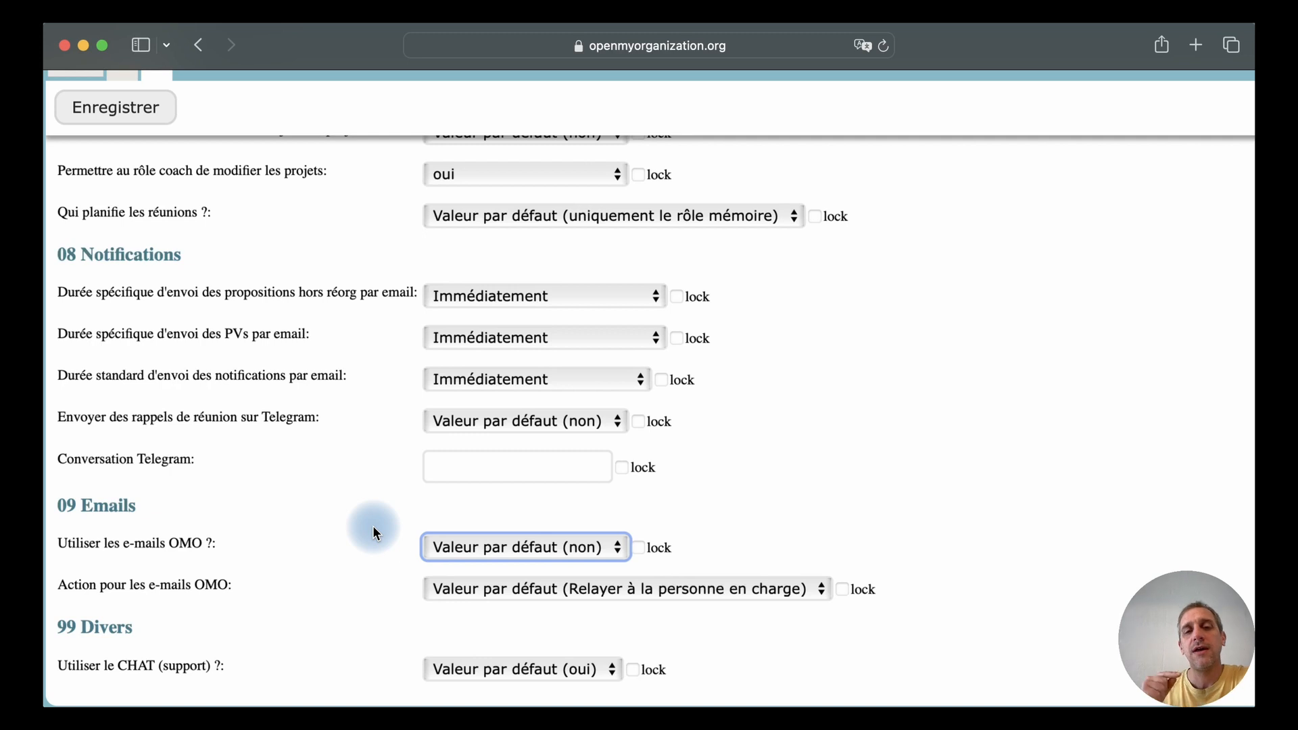
click(484, 594)
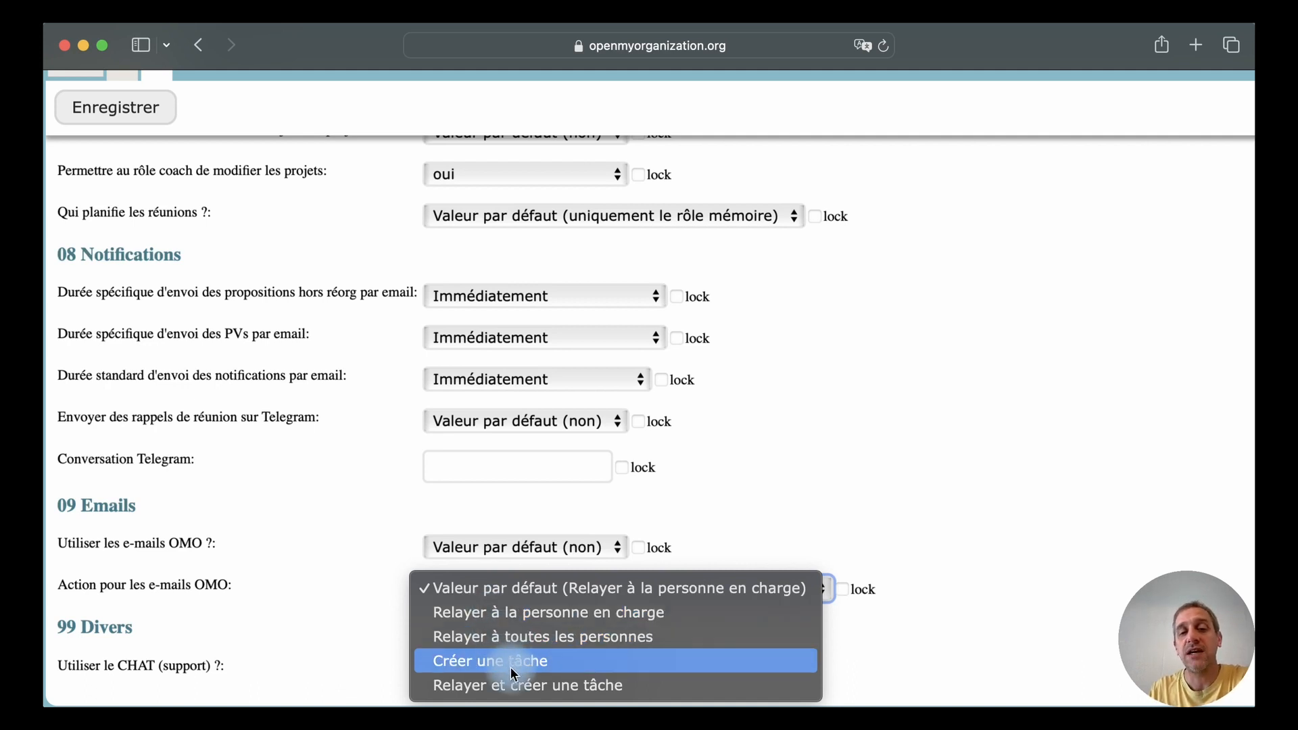
click(547, 590)
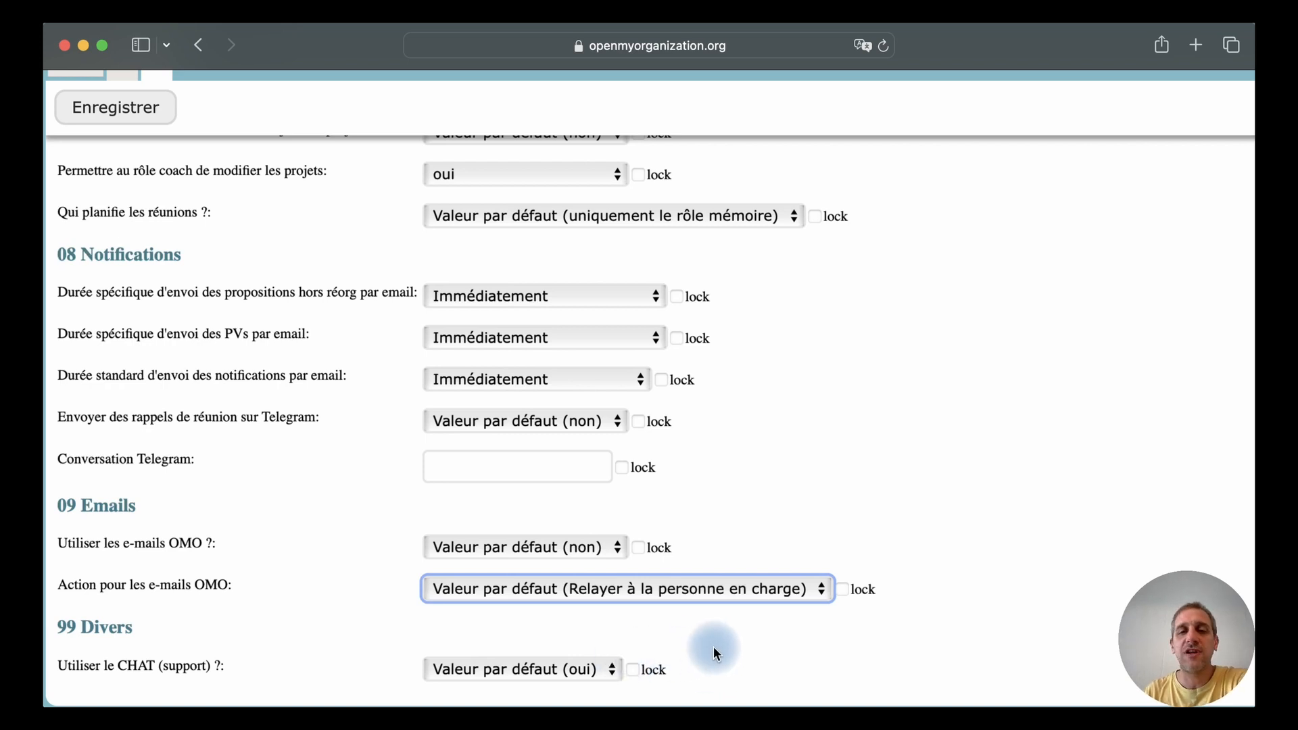
Set the use of the support chat to "non" and save the organisation's preferences
click(528, 669)
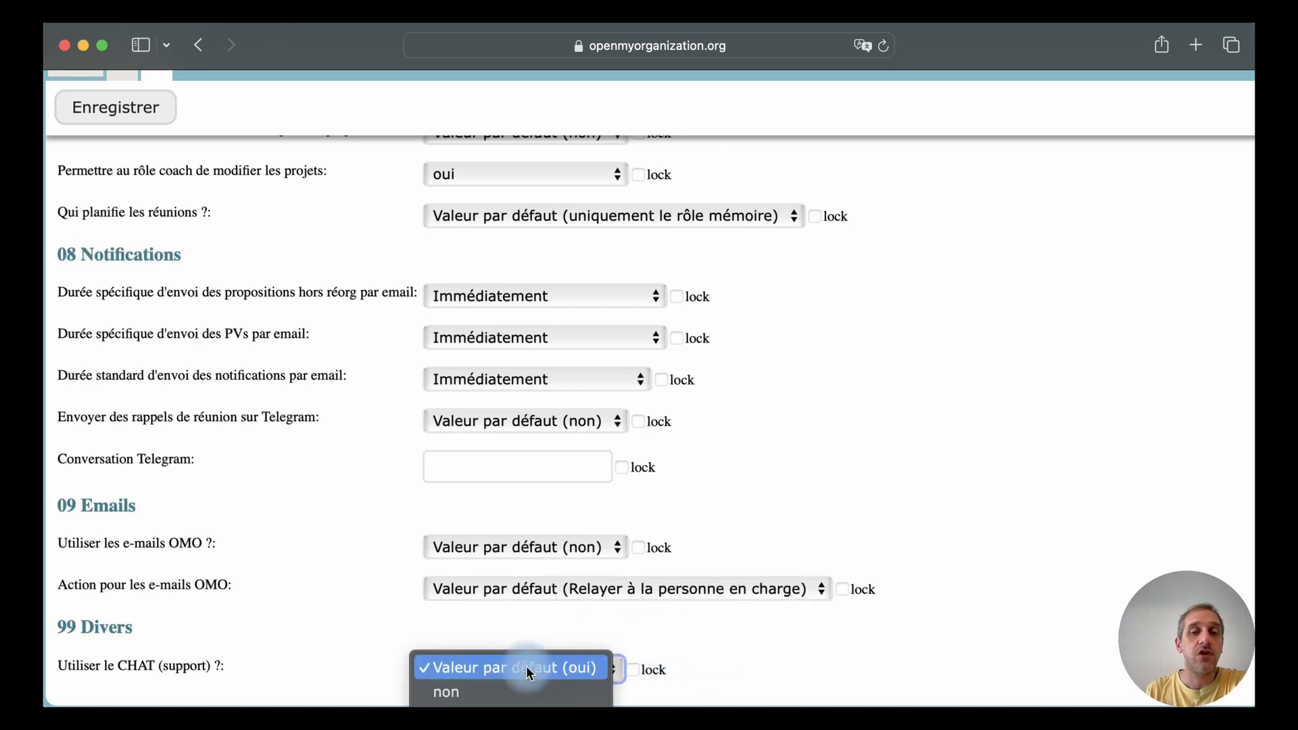
click(490, 697)
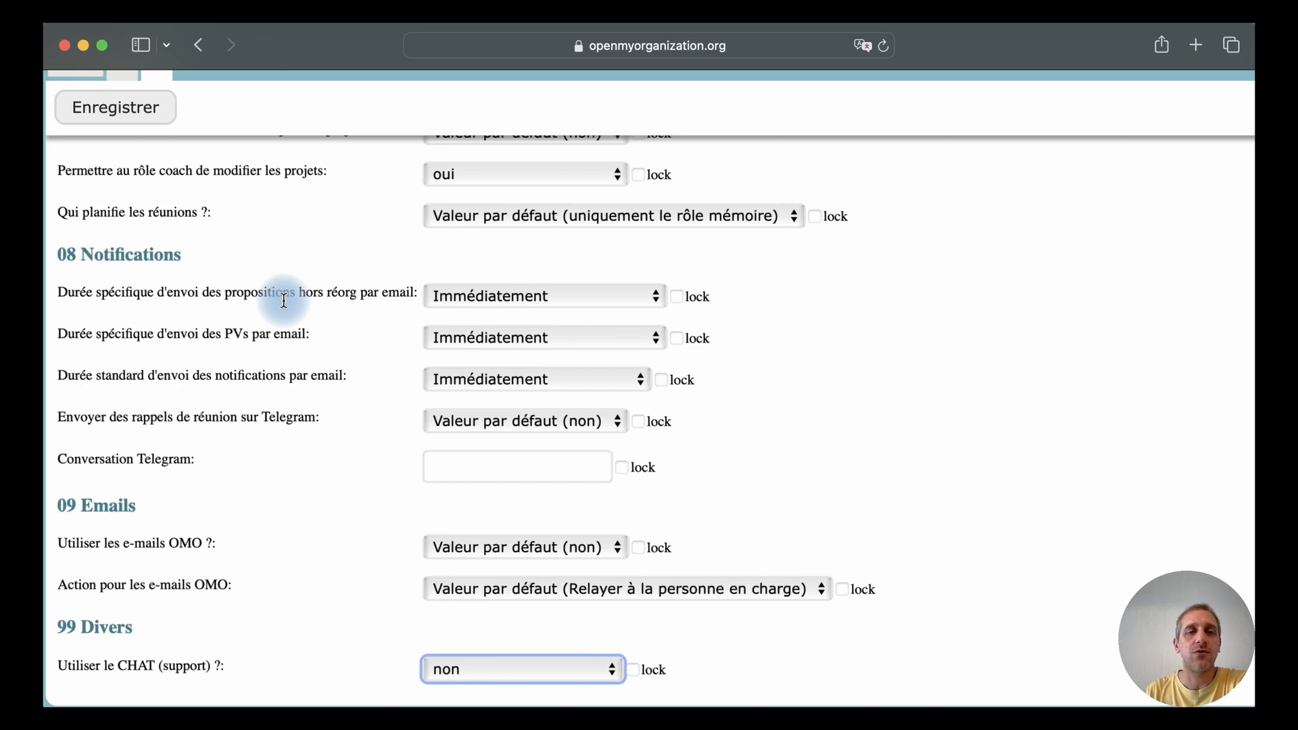
click(128, 107)
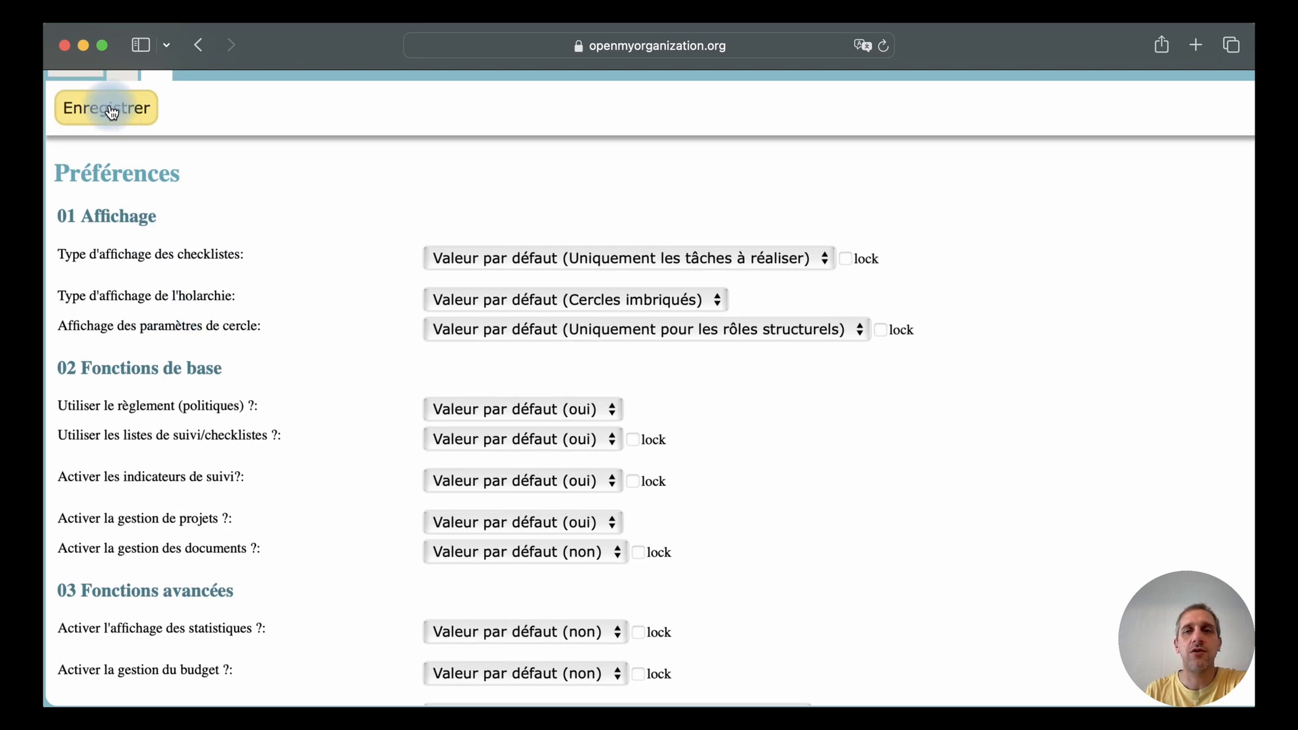
click(111, 111)
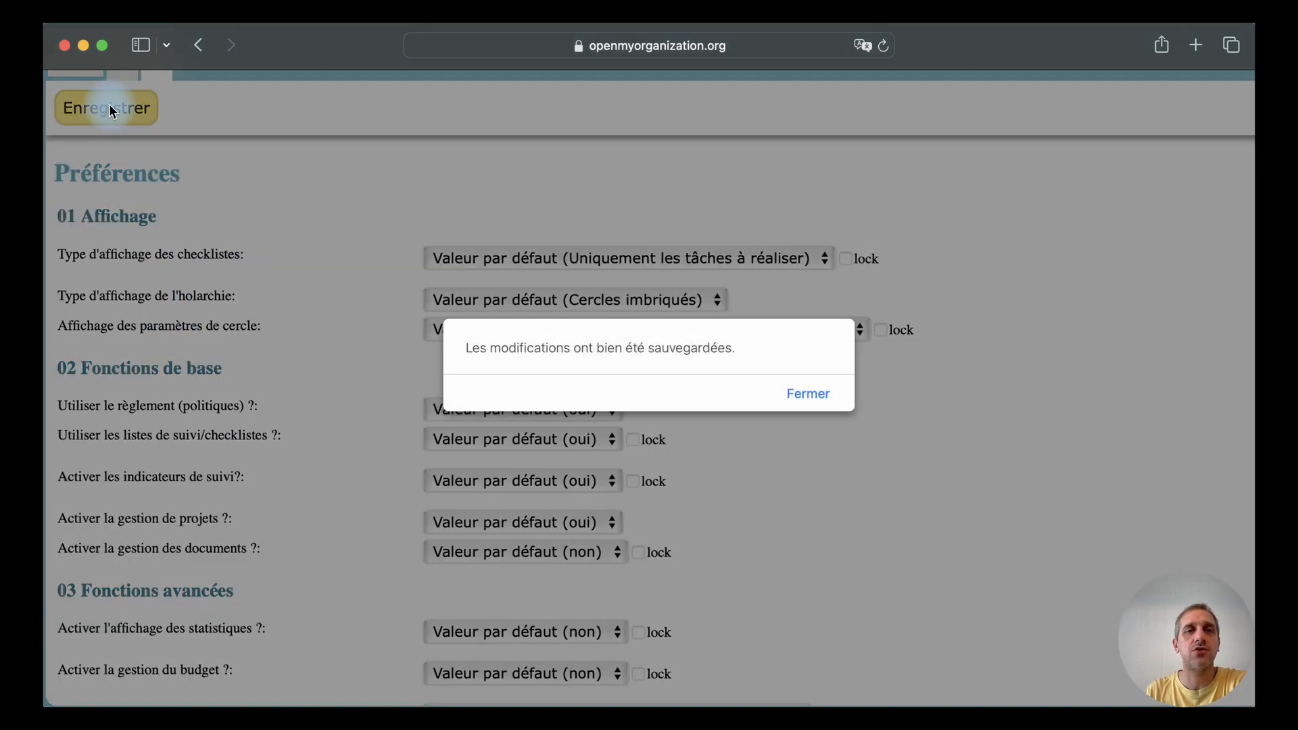
click(802, 395)
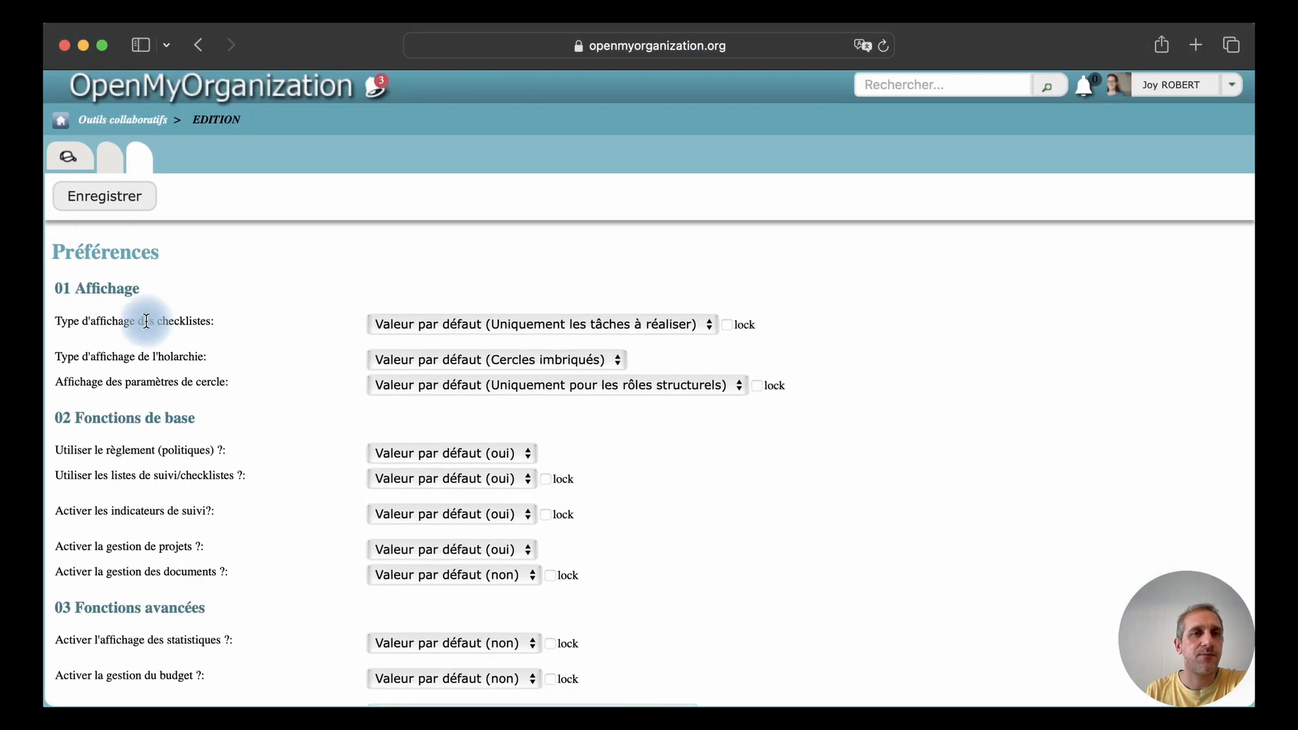
Leave the preferences for the Outils collaboratifs overview and return to the list of organisations
click(126, 124)
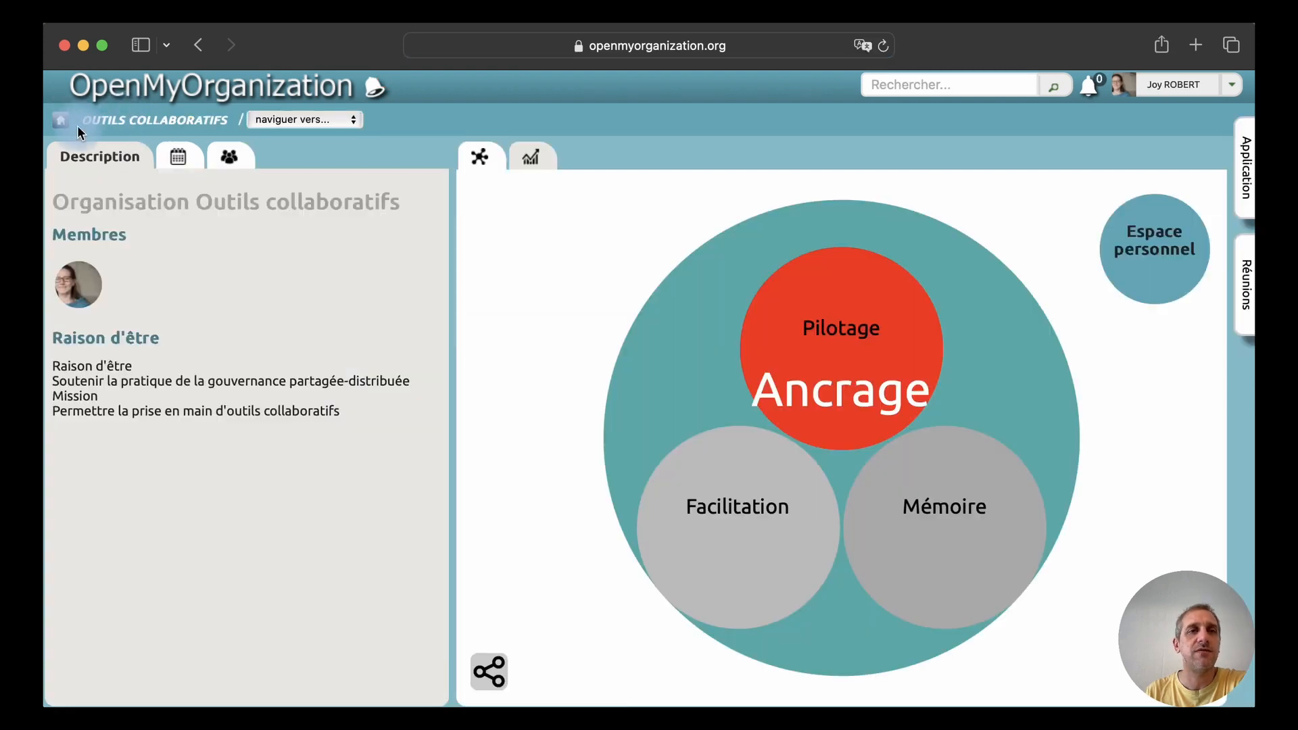
click(61, 124)
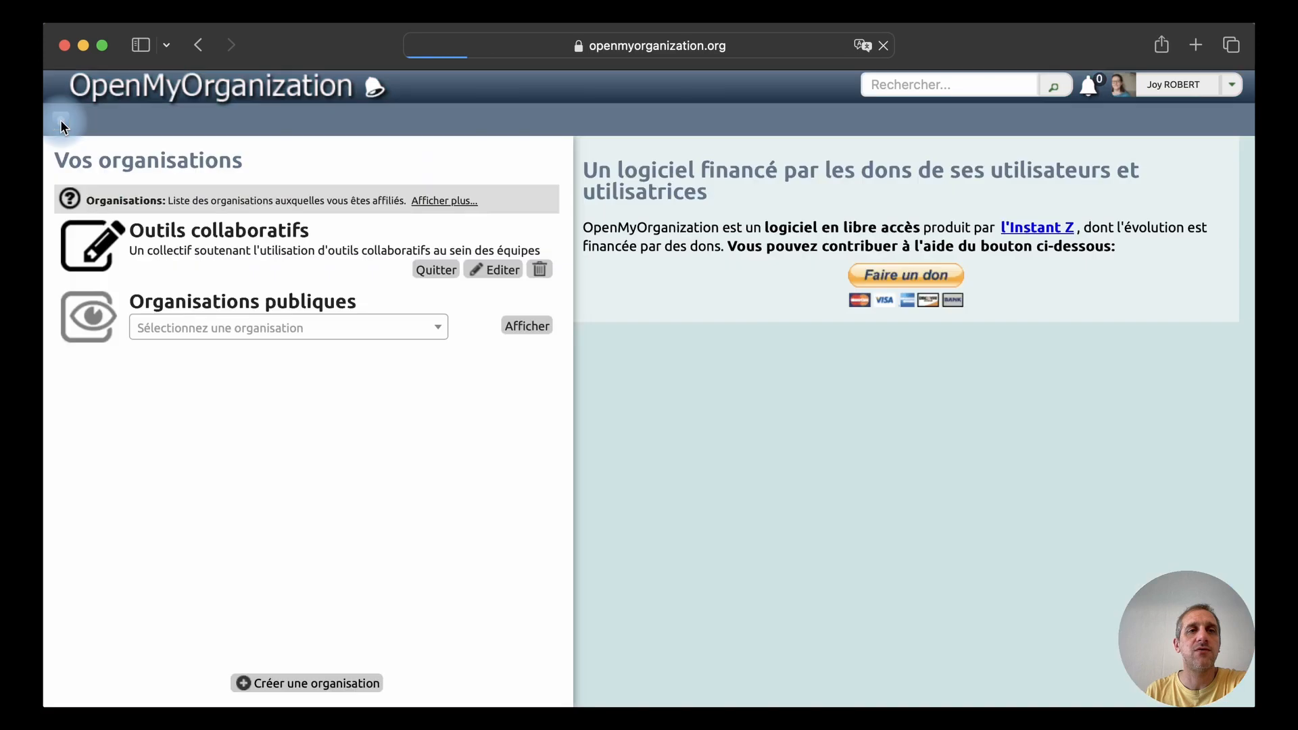